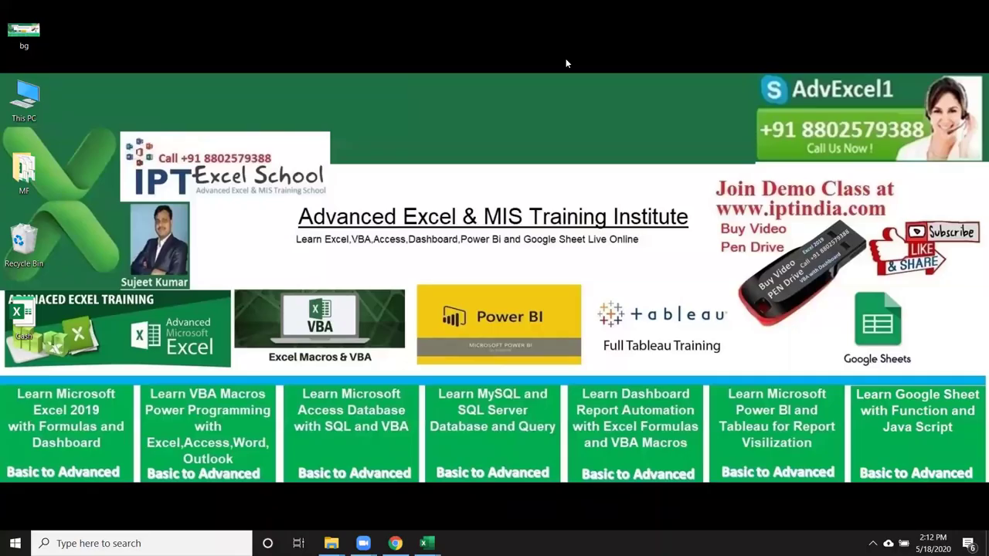
Step: Switch to the blank Book5 workbook from the taskbar and select cell A1
mouse_move(424, 543)
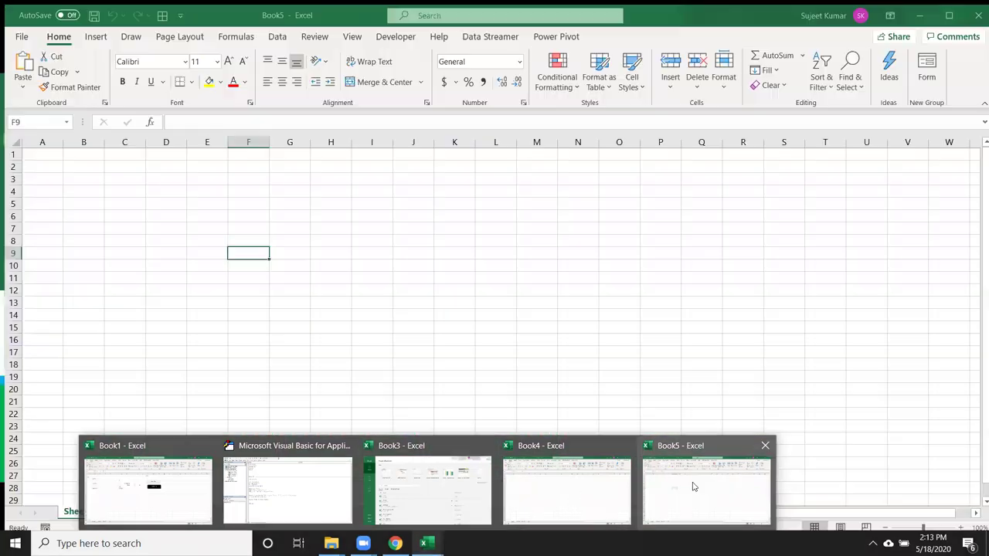
left_click(707, 491)
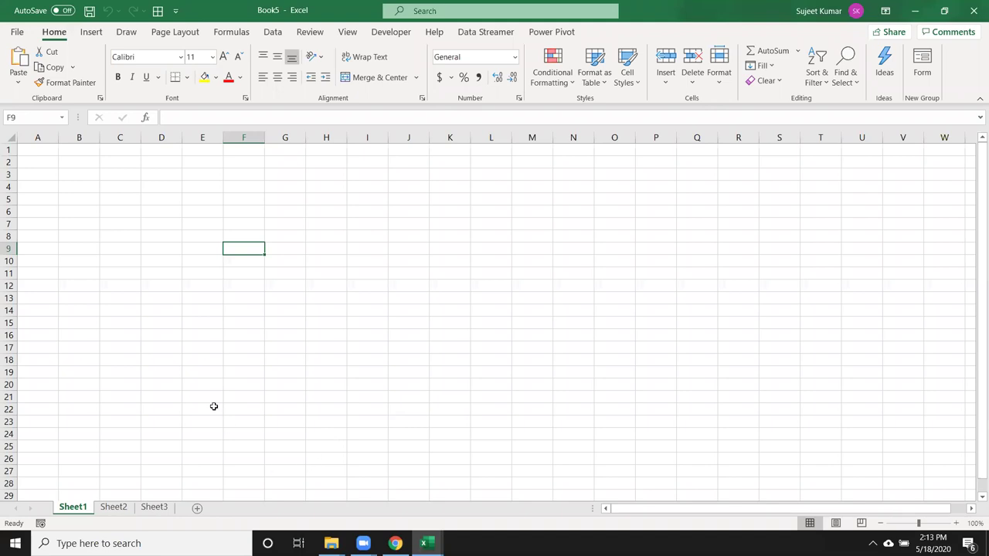
left_click(144, 199)
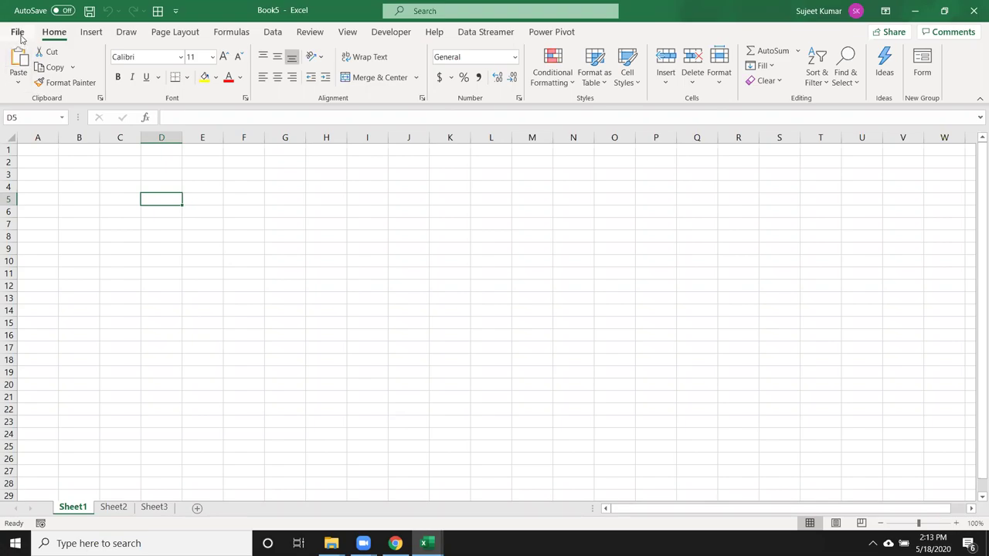
left_click(18, 34)
left_click(19, 37)
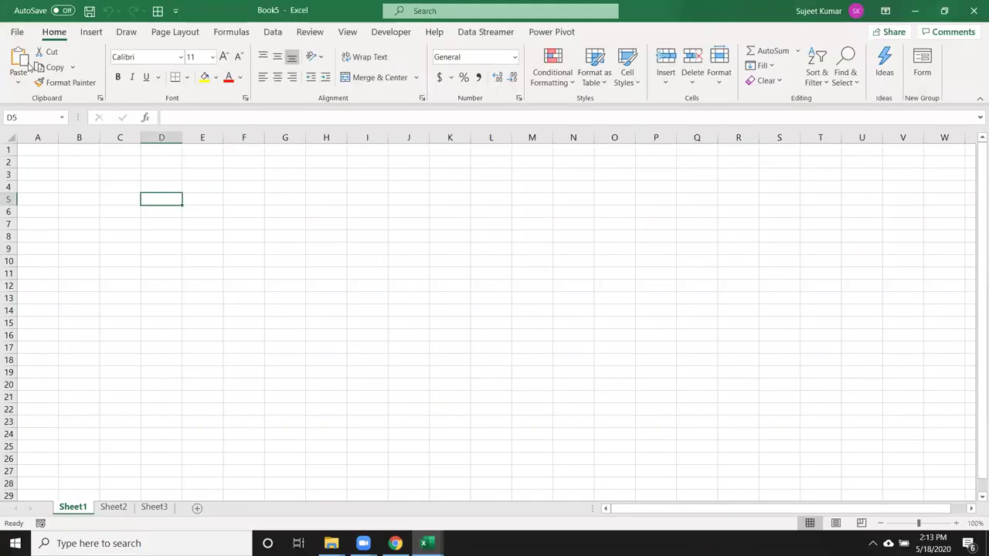
left_click(205, 196)
left_click(39, 150)
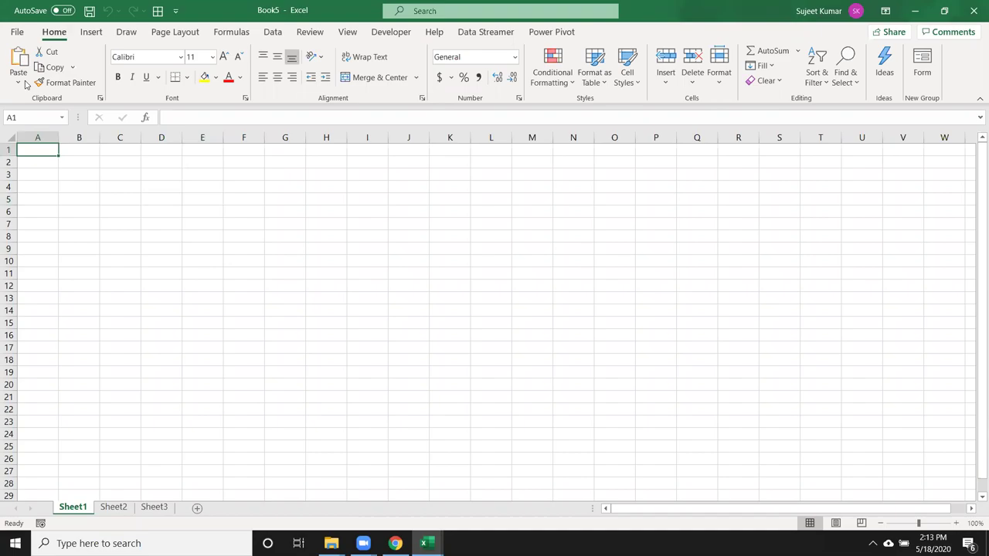
Step: Open the File start page and browse its Pinned, Shared with Me and Recent lists
left_click(19, 33)
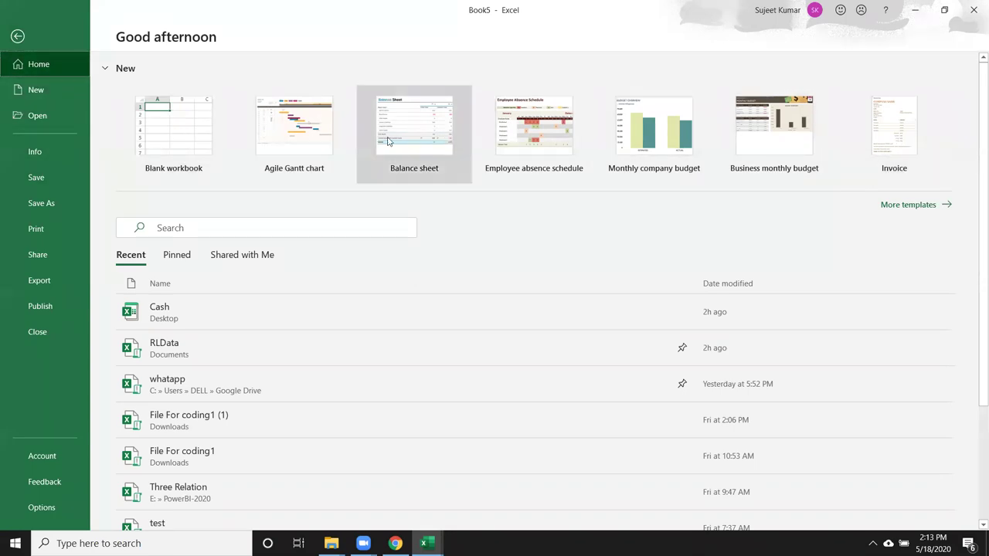
scroll(134, 359, "down", 2)
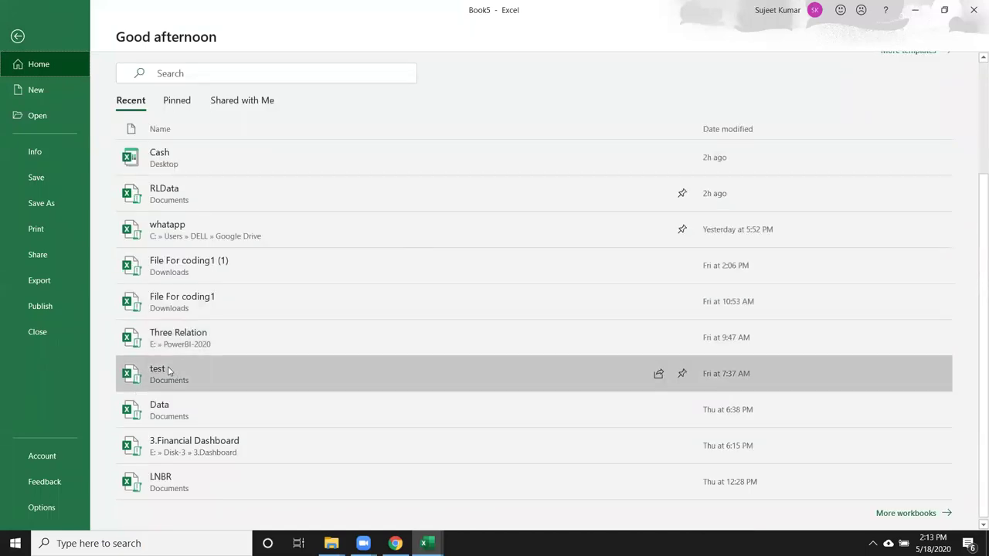
scroll(168, 370, "up", 2)
left_click(178, 222)
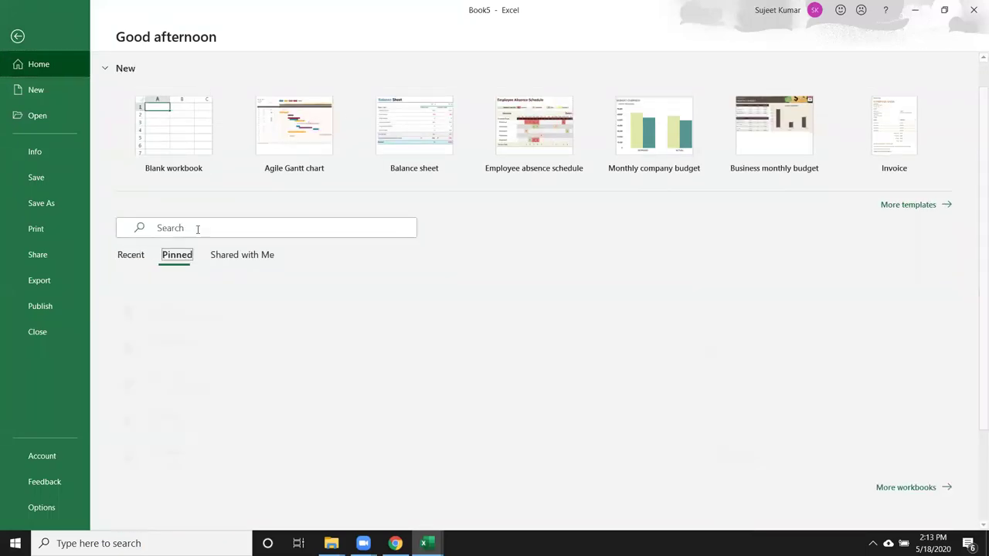
left_click(244, 260)
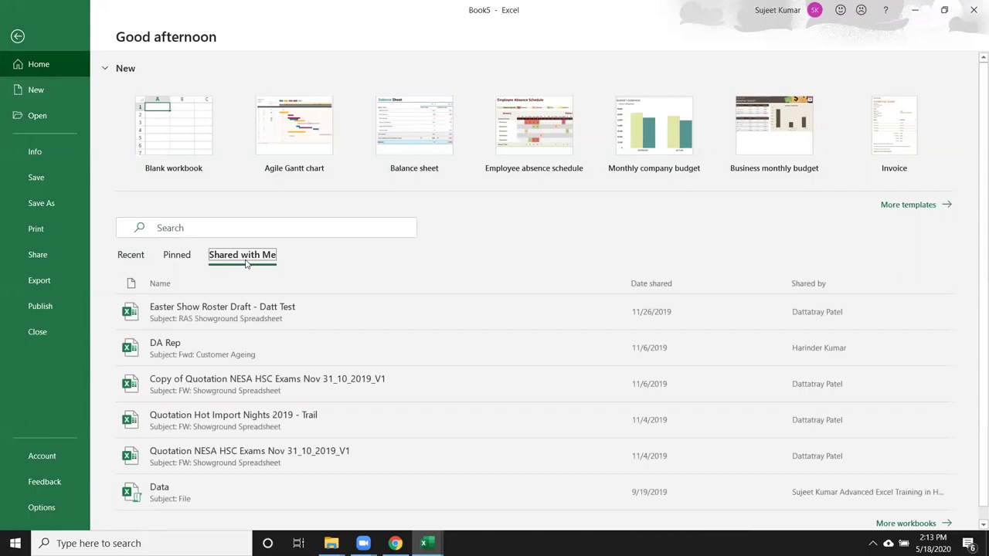
left_click(189, 262)
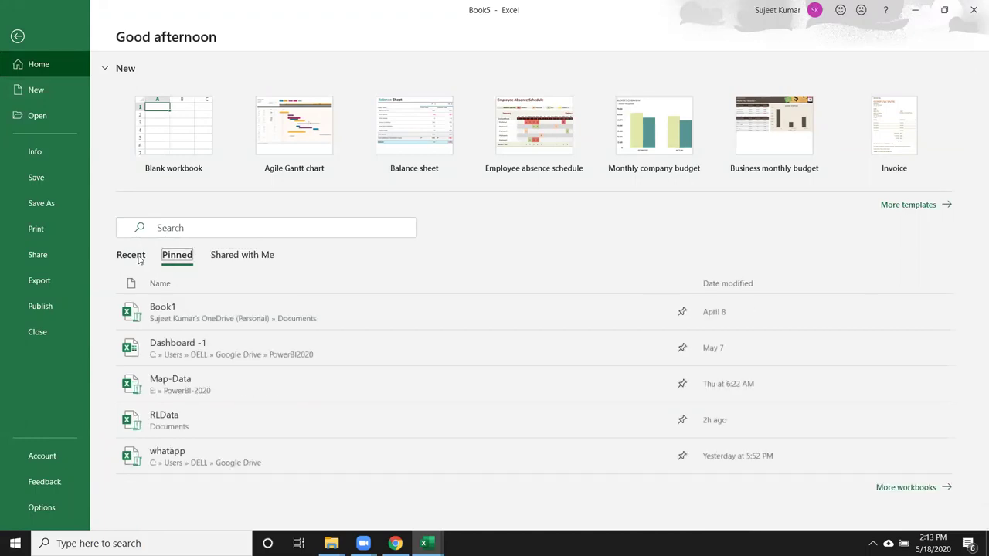
left_click(140, 268)
Step: Scroll through the recent workbooks and end on the pinned workbooks list
scroll(199, 369, "down", 2)
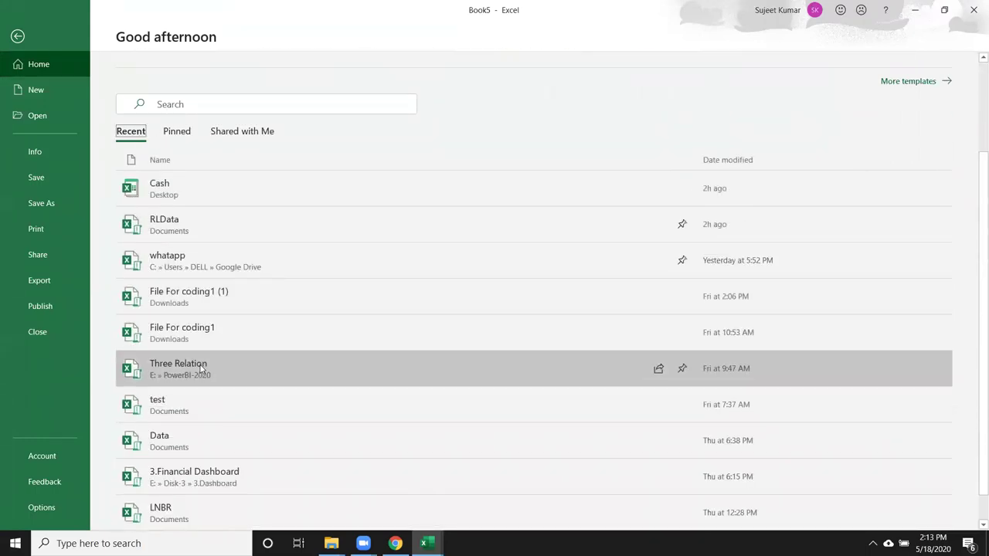
scroll(199, 371, "down", 1)
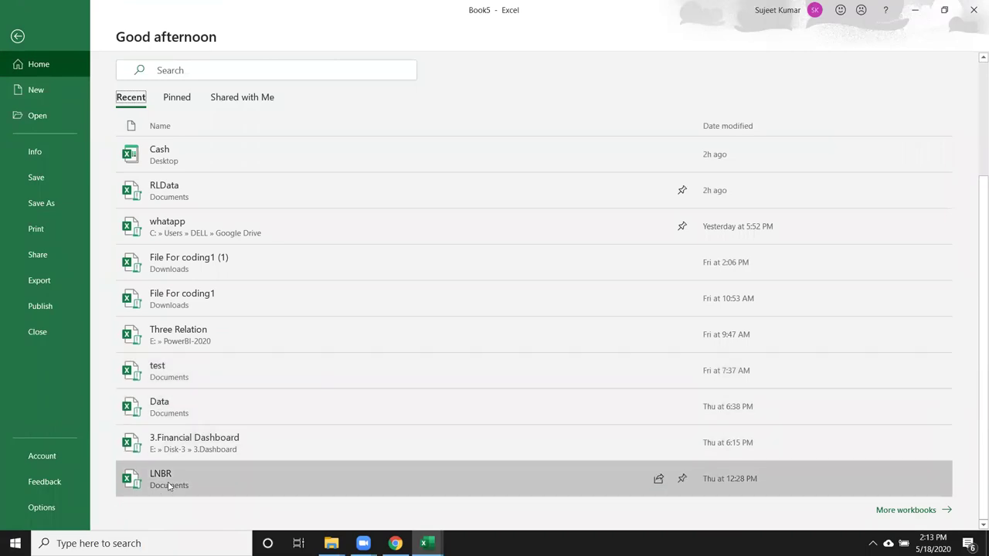
scroll(201, 352, "up", 1)
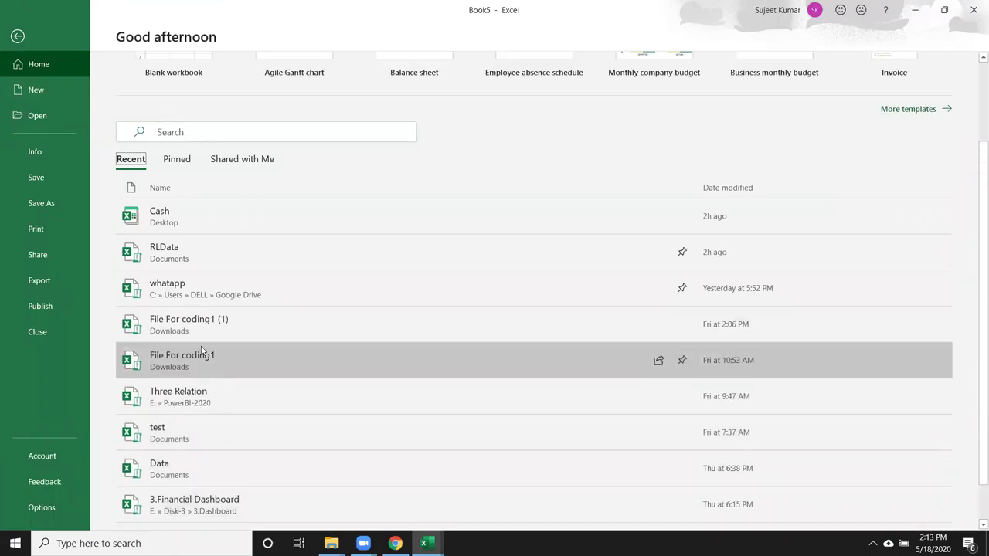
left_click(184, 162)
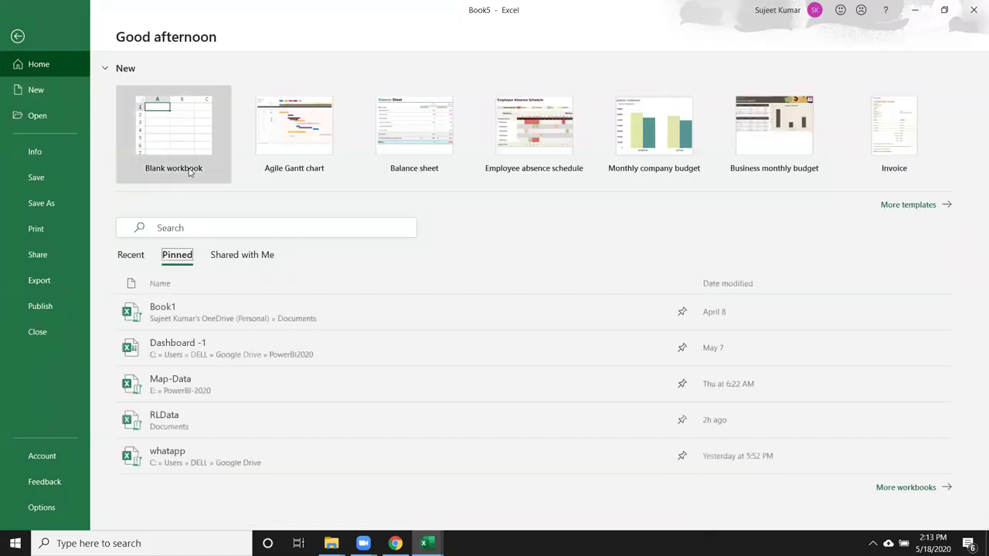
left_click(128, 256)
scroll(168, 298, "down", 2)
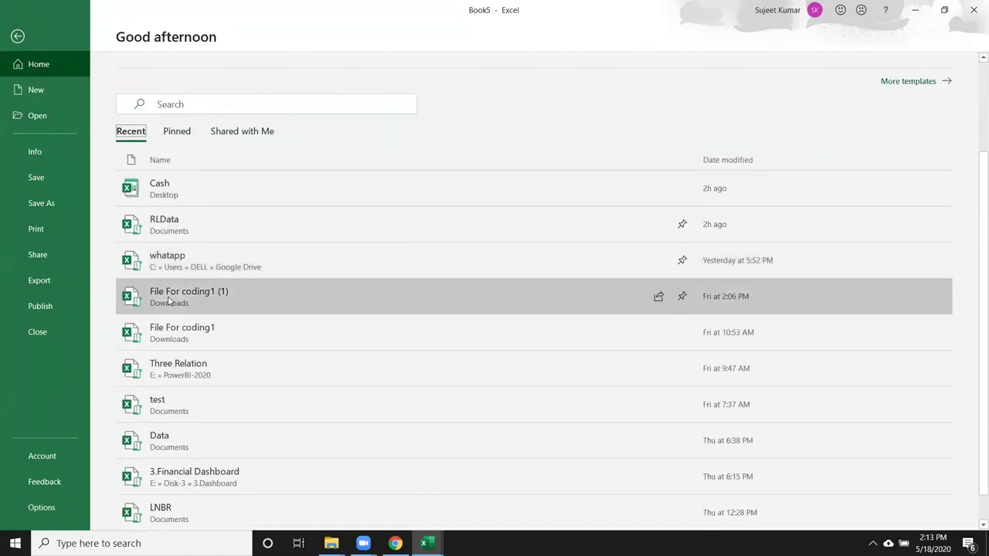
scroll(218, 348, "down", 1)
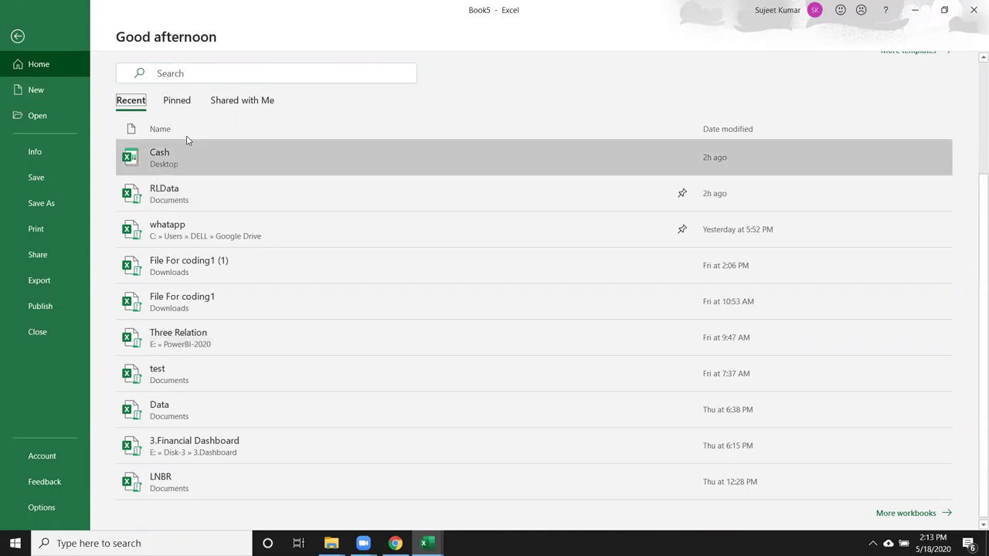
left_click(182, 105)
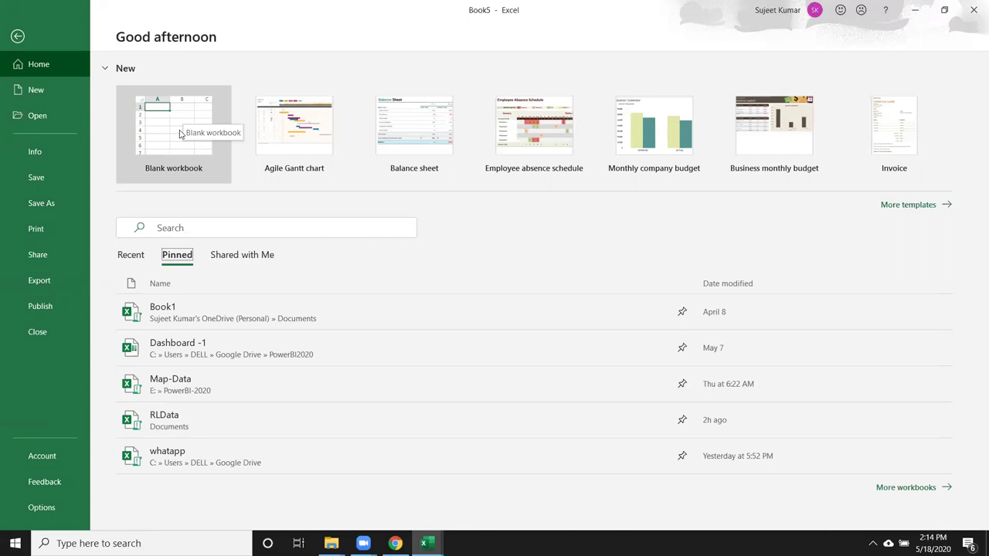
Step: Check the Recent, Pinned and Shared with Me lists, then show the New templates page
left_click(139, 259)
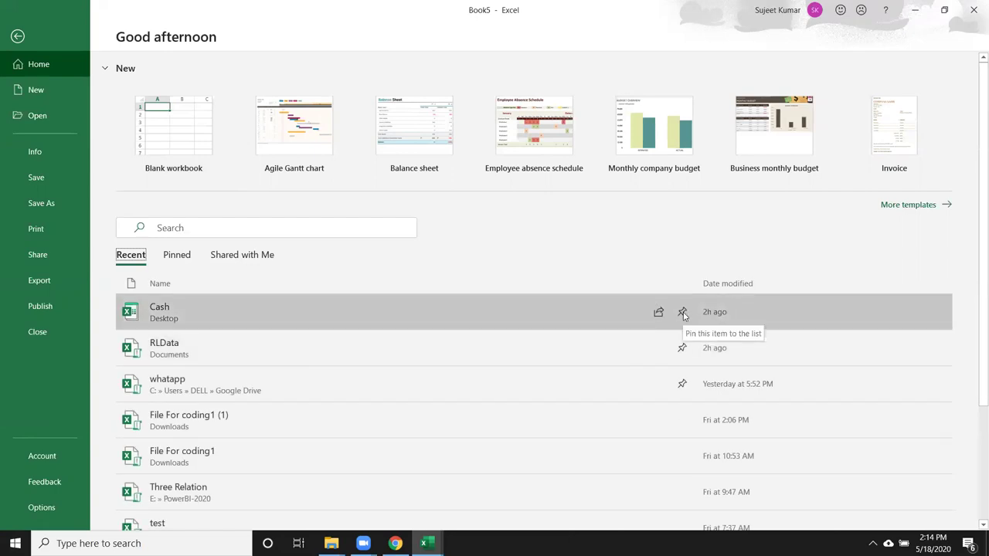
left_click(177, 259)
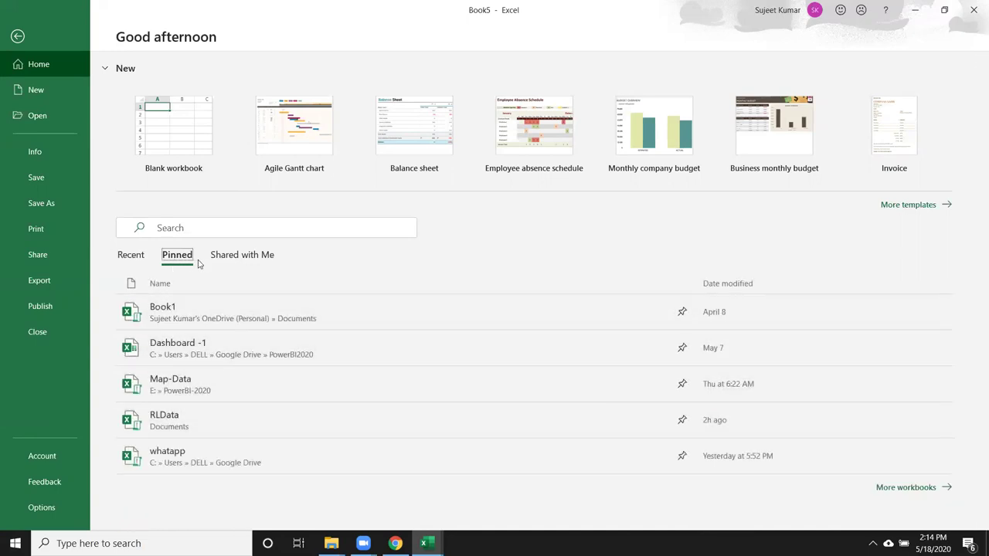
left_click(250, 262)
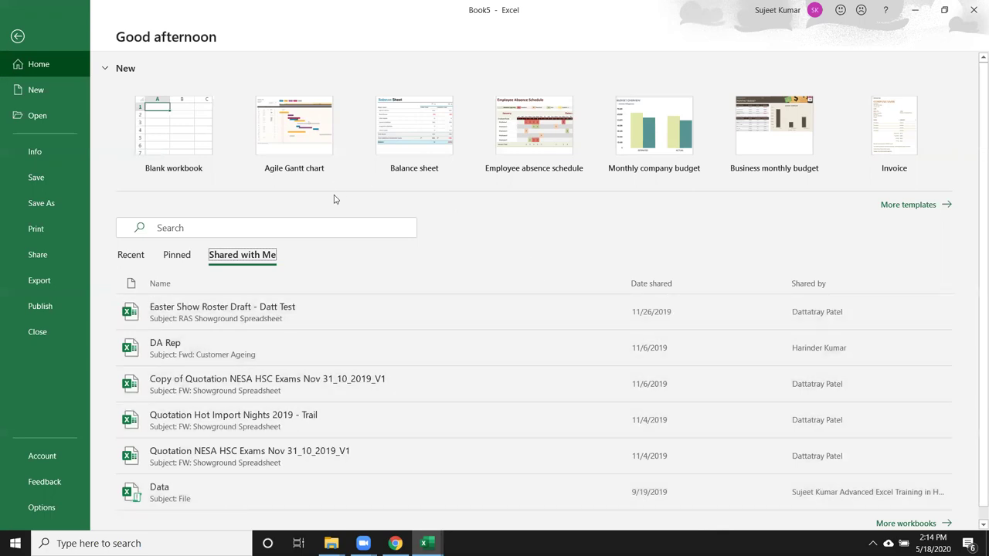
left_click(41, 97)
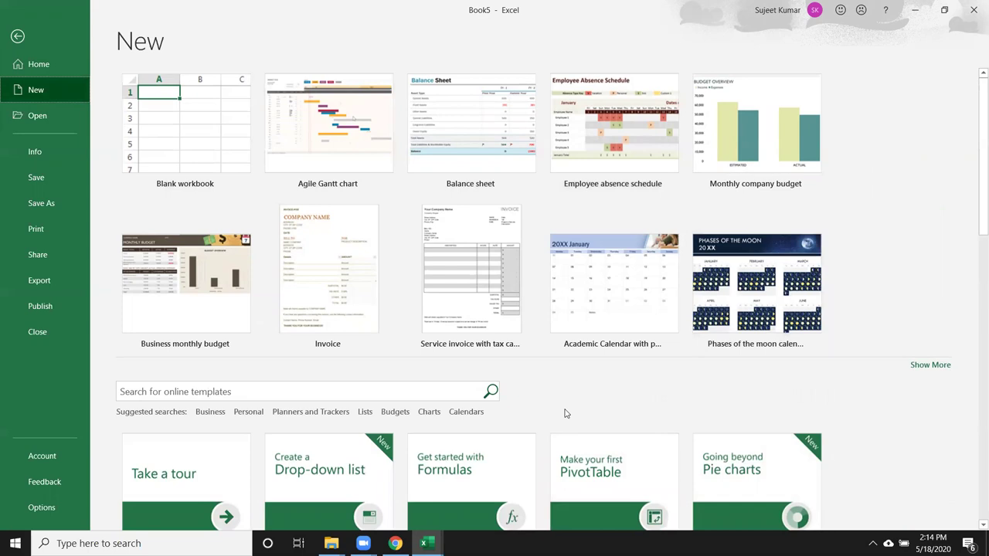
Step: Scroll the template gallery and preview 'Service invoice with tax calculations'
scroll(565, 414, "down", 3)
scroll(564, 410, "down", 2)
scroll(564, 406, "down", 2)
scroll(562, 399, "down", 2)
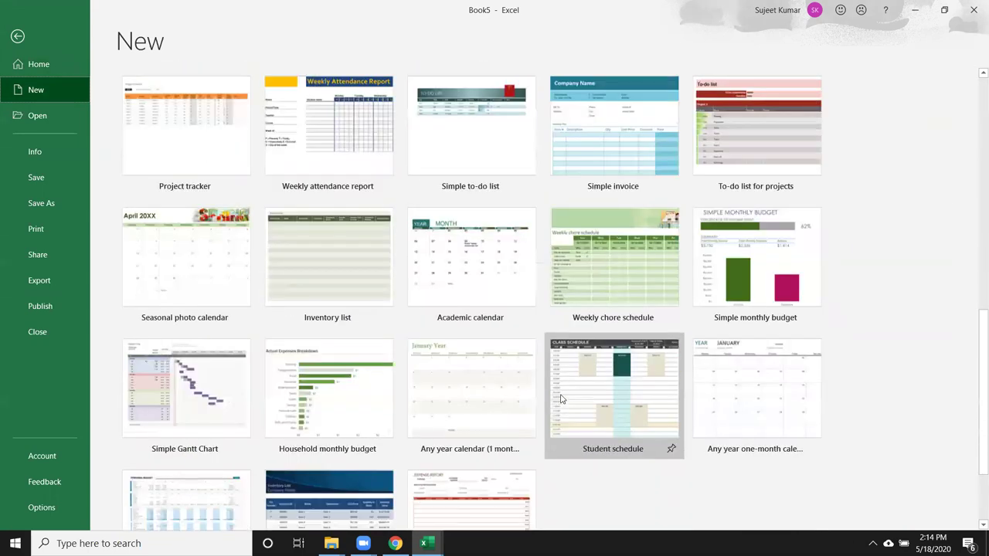
scroll(563, 371, "down", 2)
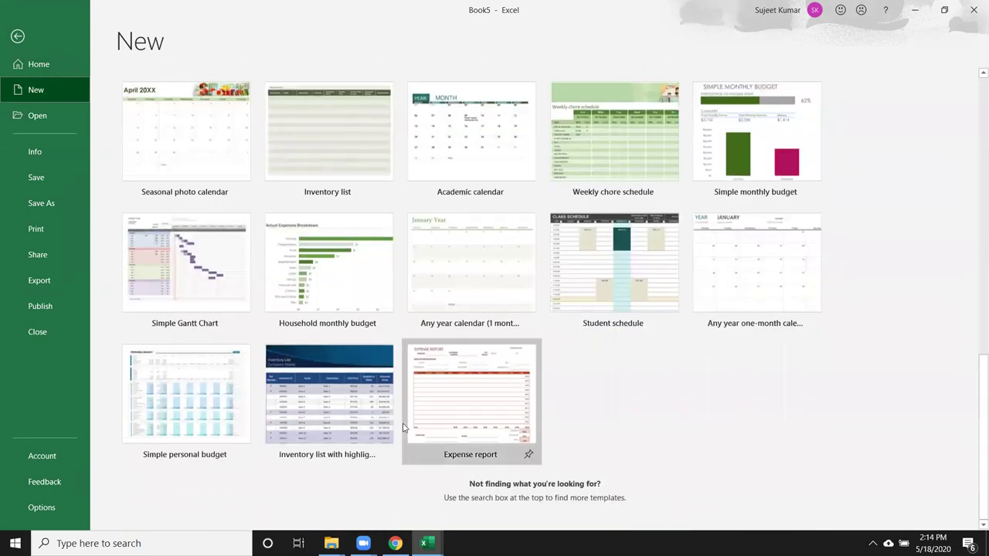
scroll(381, 436, "up", 1)
scroll(381, 437, "up", 1)
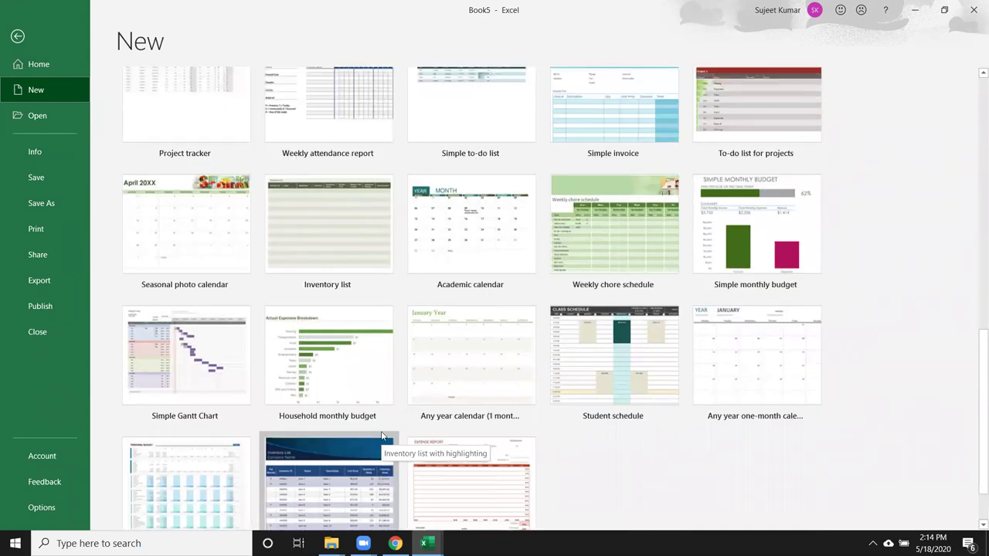
scroll(381, 436, "up", 1)
scroll(381, 437, "up", 1)
scroll(381, 436, "up", 2)
scroll(381, 437, "up", 1)
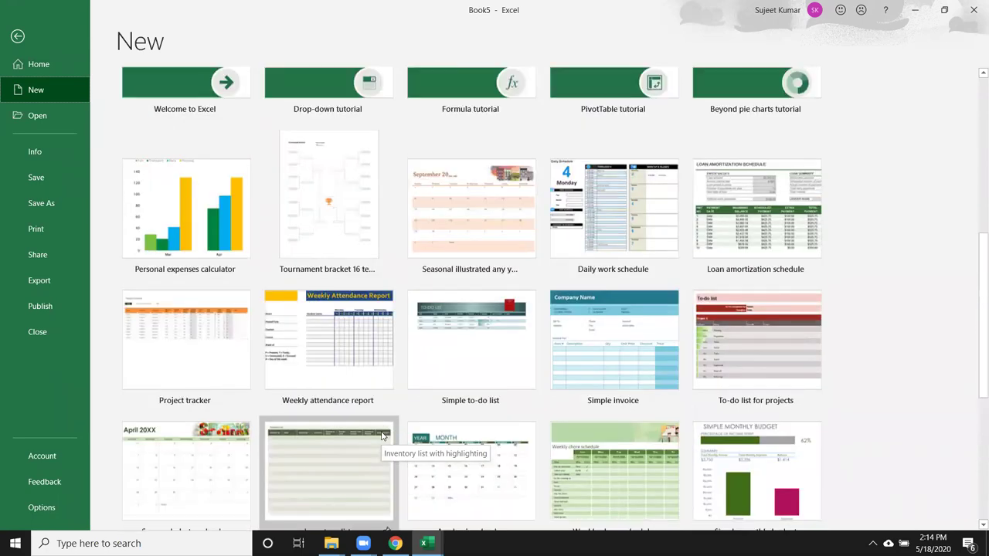
scroll(381, 436, "up", 2)
scroll(381, 437, "up", 2)
scroll(381, 437, "up", 2)
scroll(381, 437, "up", 1)
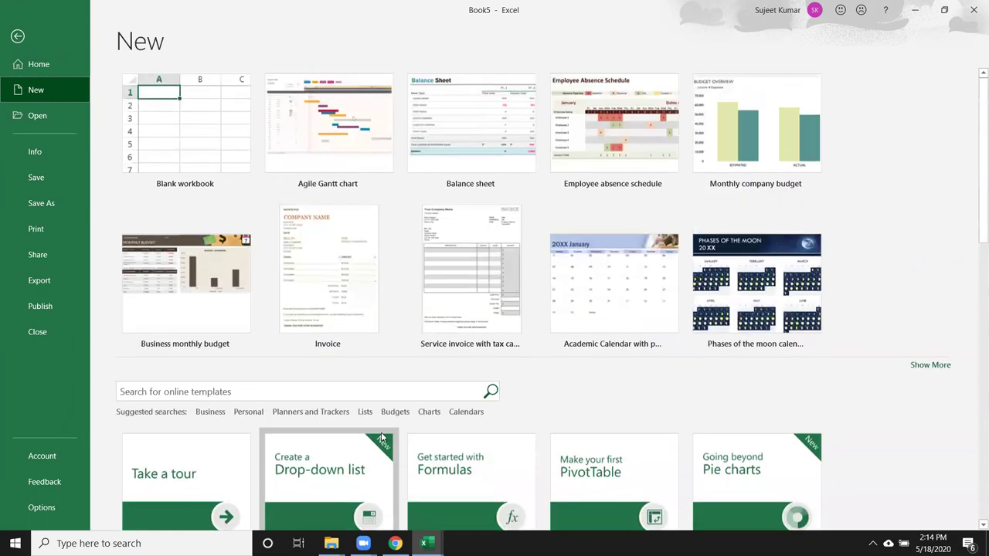
left_click(468, 299)
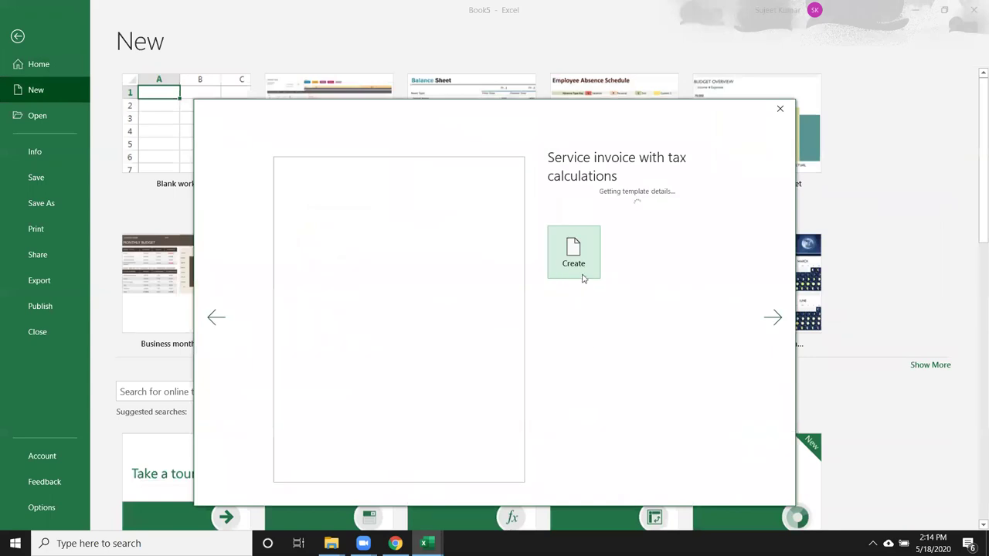
Step: Create the invoice workbook, select its B–E block, then close it without saving
left_click(572, 300)
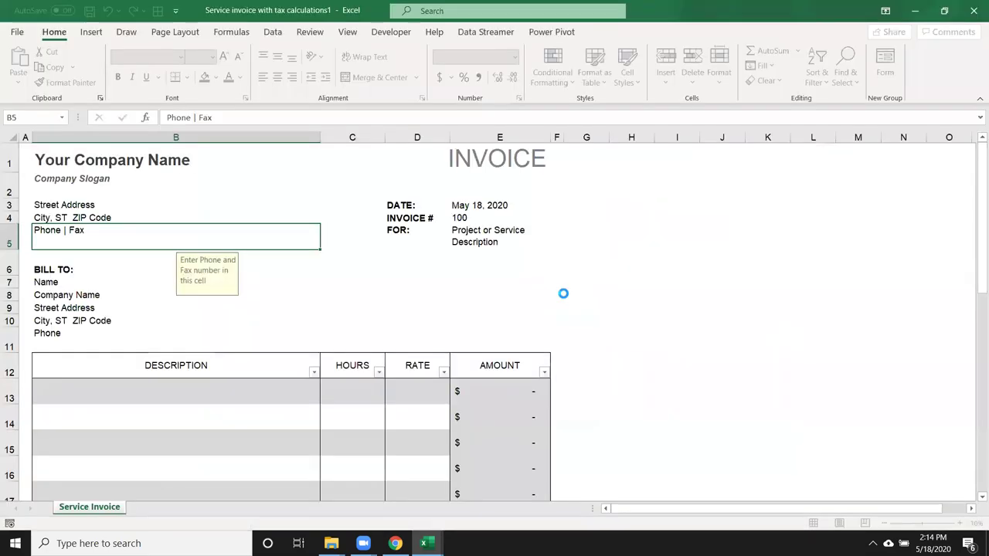
left_click_drag(153, 167, 519, 373)
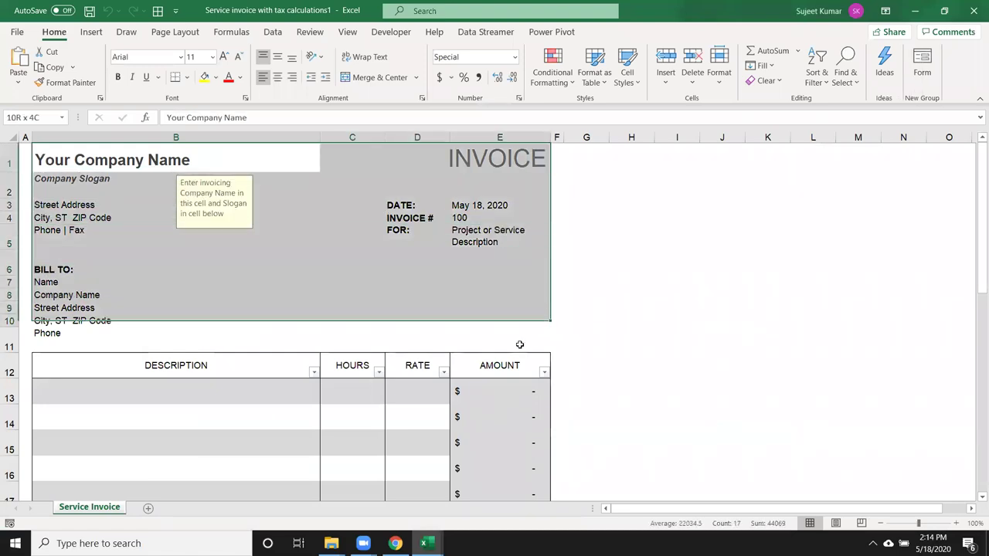
scroll(662, 451, "down", 2)
scroll(663, 450, "down", 1)
scroll(662, 451, "up", 5)
left_click(973, 11)
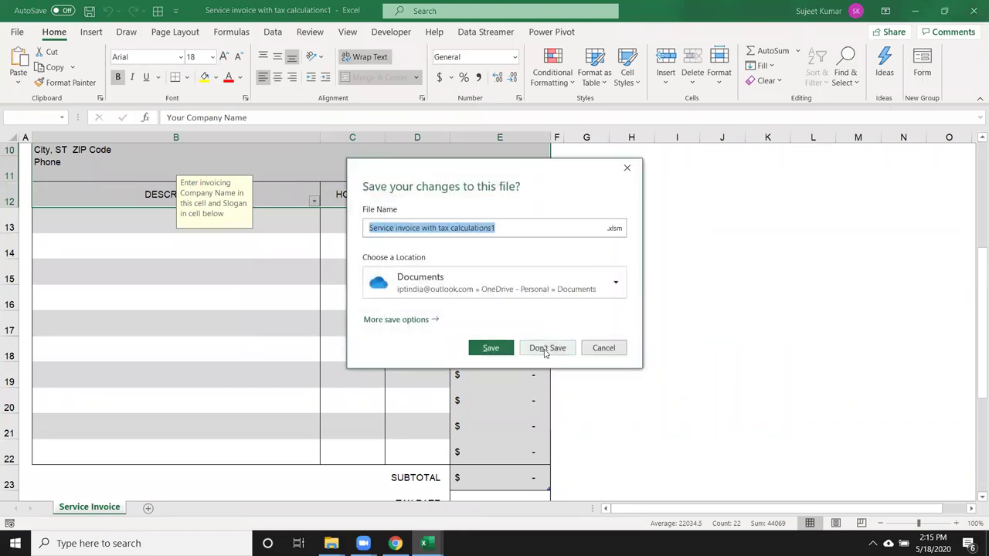
left_click(545, 346)
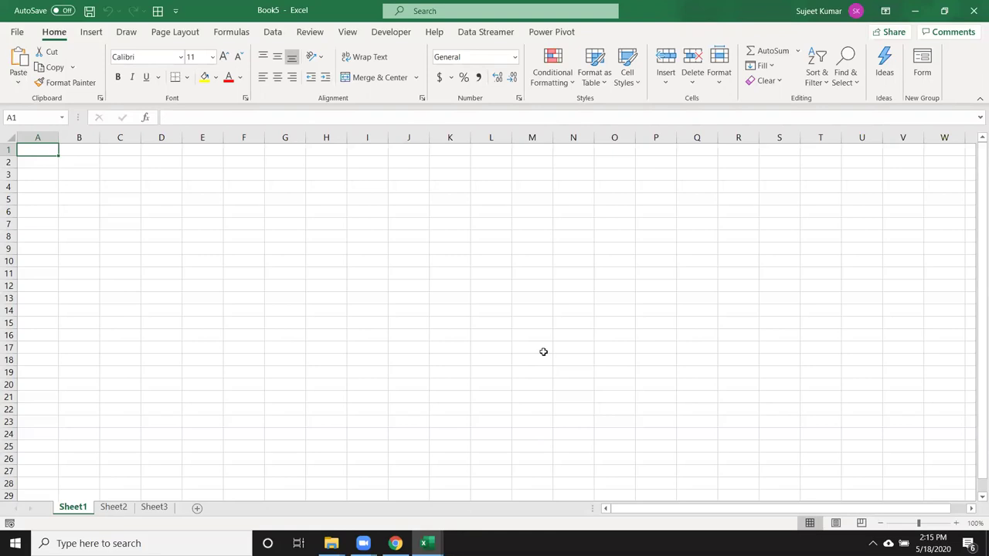
Step: Merge and centre A1:L4 into a single title block
left_click(35, 203)
left_click(42, 151)
mouse_move(41, 152)
left_mouse_down()
mouse_move(512, 197)
mouse_move(471, 195)
left_mouse_up()
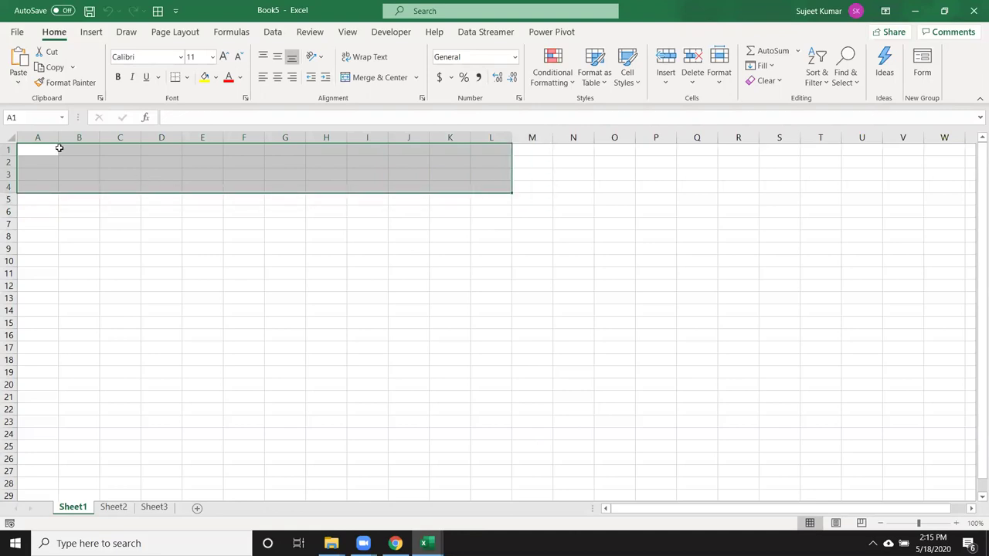
left_click(382, 86)
left_click(272, 199)
left_click(268, 185)
left_click(263, 213)
left_click(262, 181)
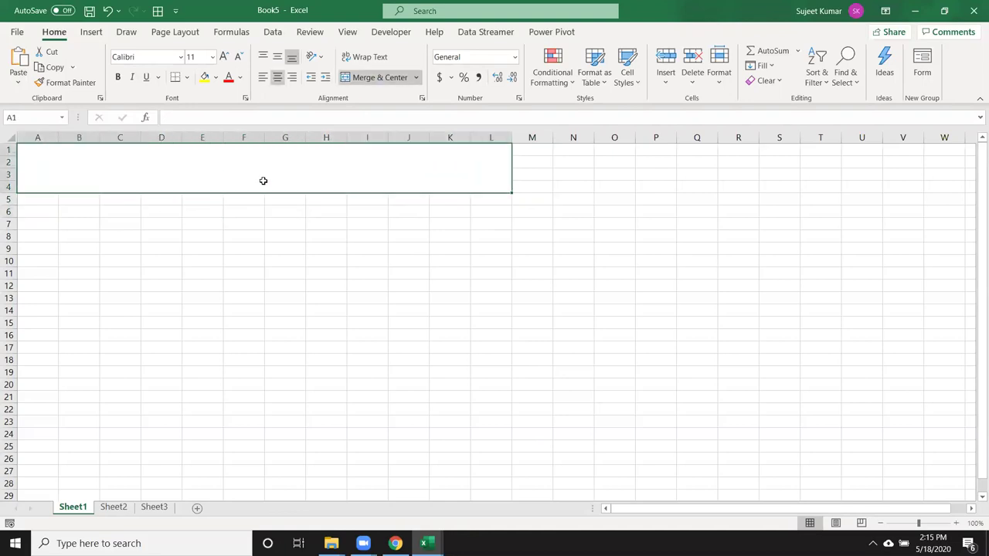
Step: Enter the title 'Daily Sales Report' in the merged block
type("Daily ")
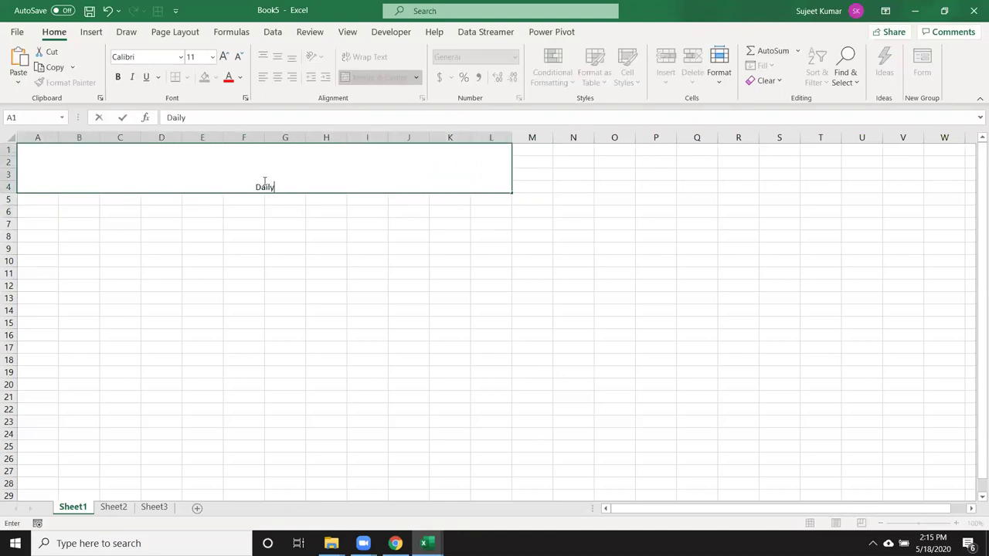
type("Sales ")
type("Report")
key("Return")
left_click(261, 183)
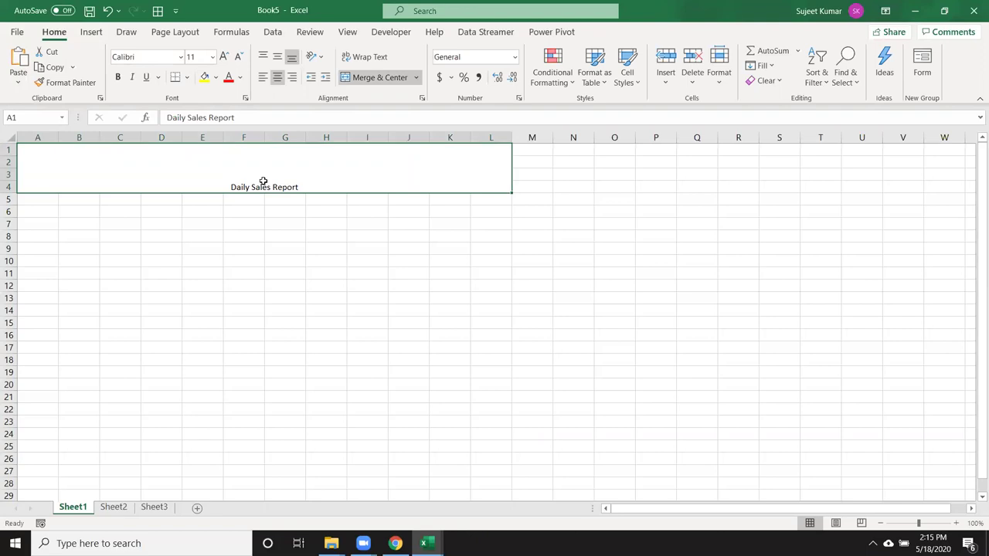
left_click(206, 272)
left_click(227, 187)
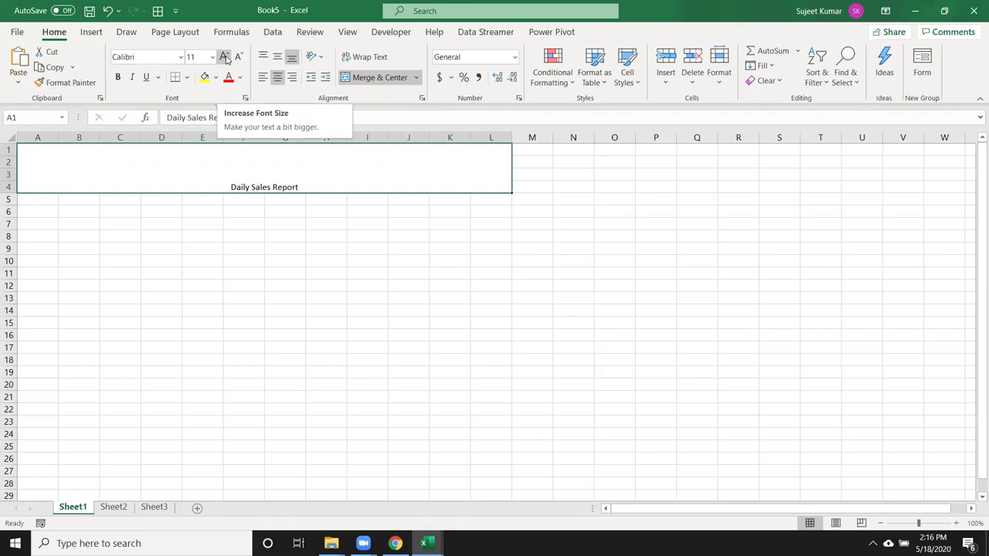
Step: Enlarge the title font to 48 point and underline it
left_click(224, 57)
left_click(224, 58)
left_click(224, 57)
left_click(224, 57)
left_click(224, 57)
left_click(224, 57)
left_click(224, 57)
left_click(225, 57)
left_click(225, 57)
left_click(220, 57)
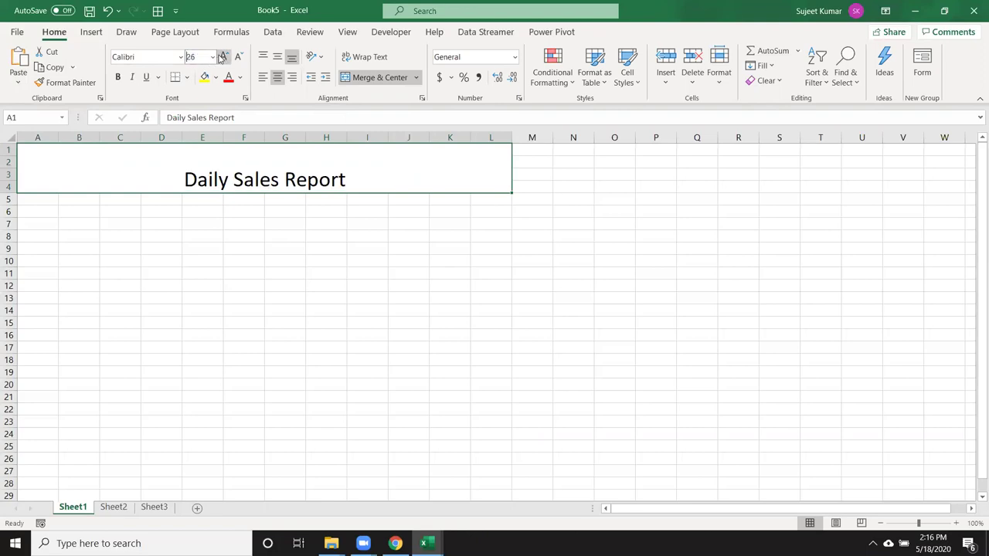
left_click(213, 58)
left_click(212, 57)
left_click(221, 57)
left_click(222, 57)
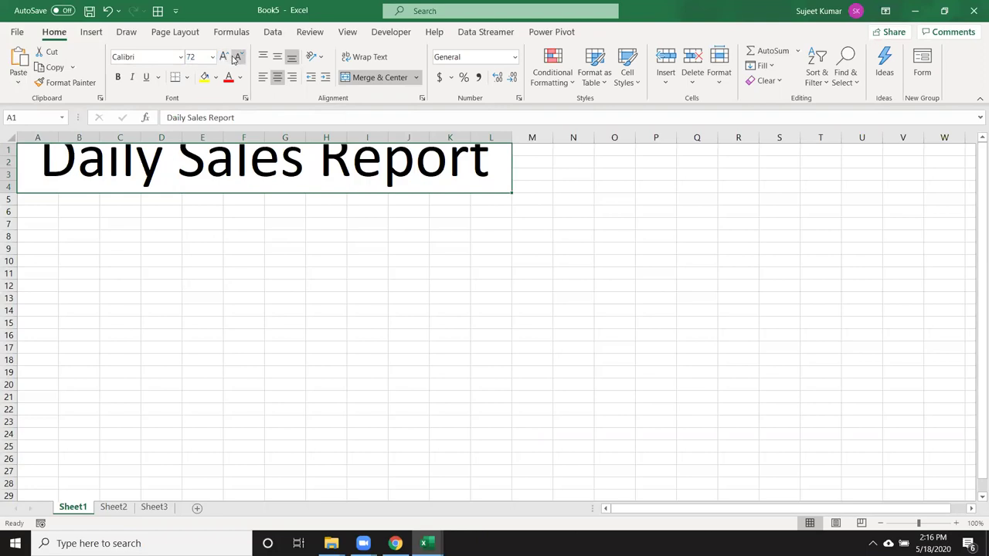
left_click(238, 58)
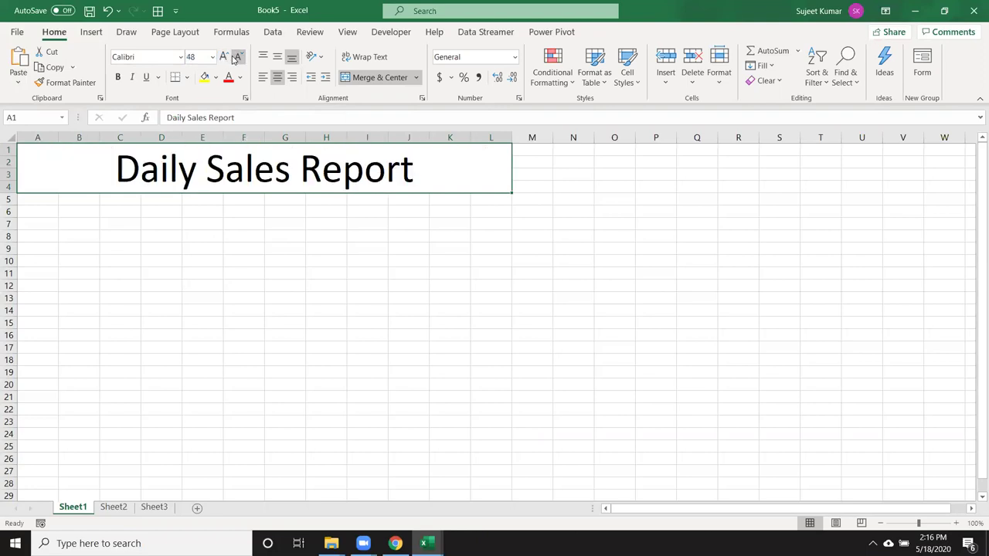
left_click(147, 78)
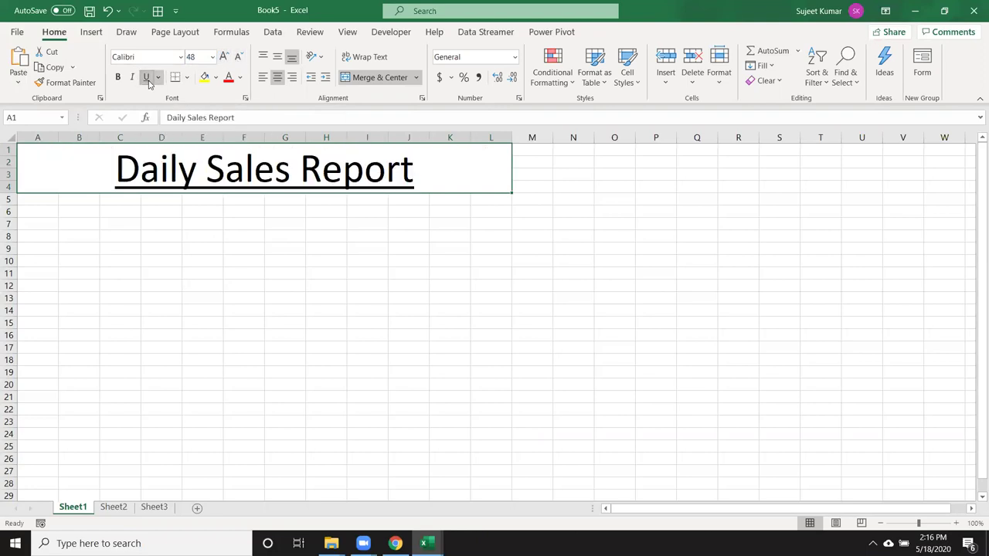
Step: Enter the Date label in A8 and give A8:B8 a bottom border
left_click(46, 234)
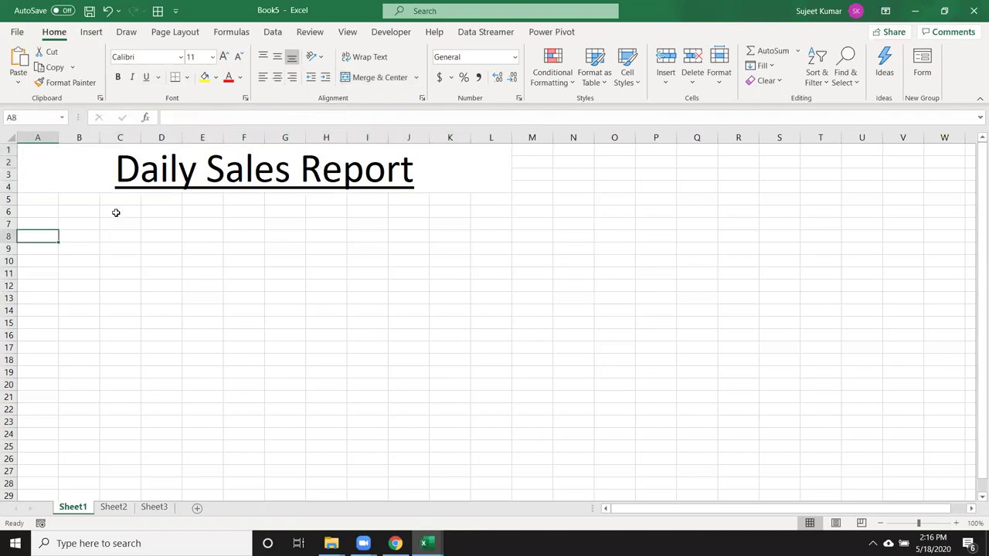
type("Dae")
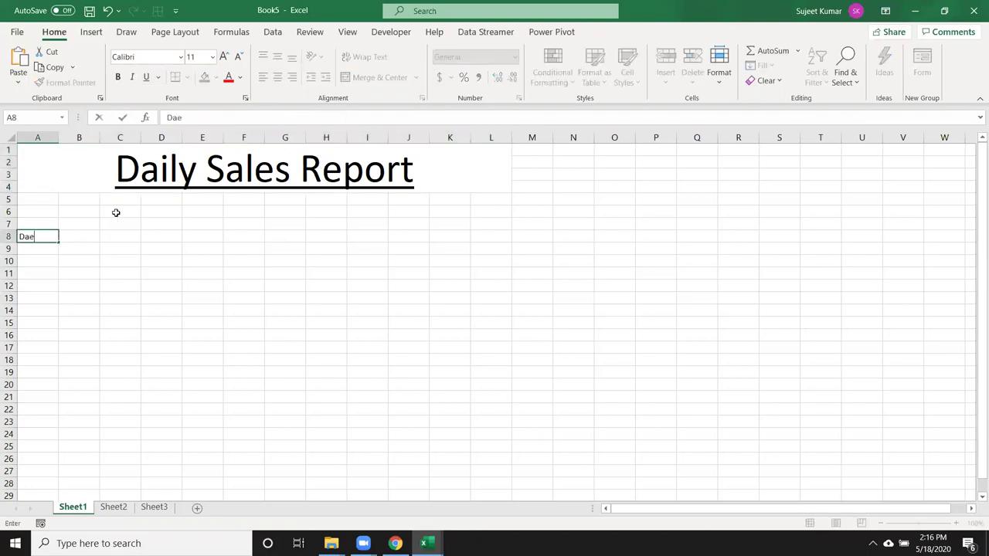
key("Return")
key("Up")
key("shift+Right")
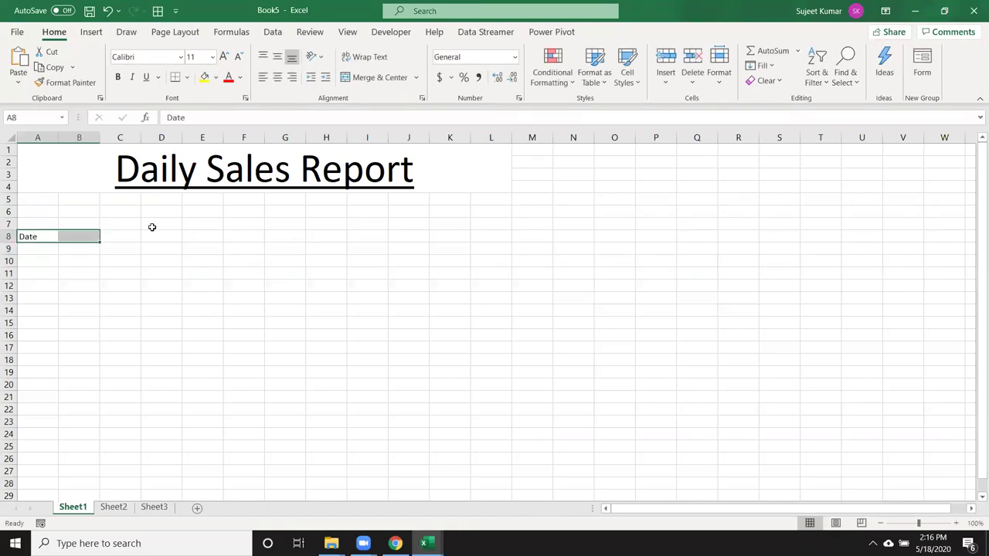
left_click(182, 275)
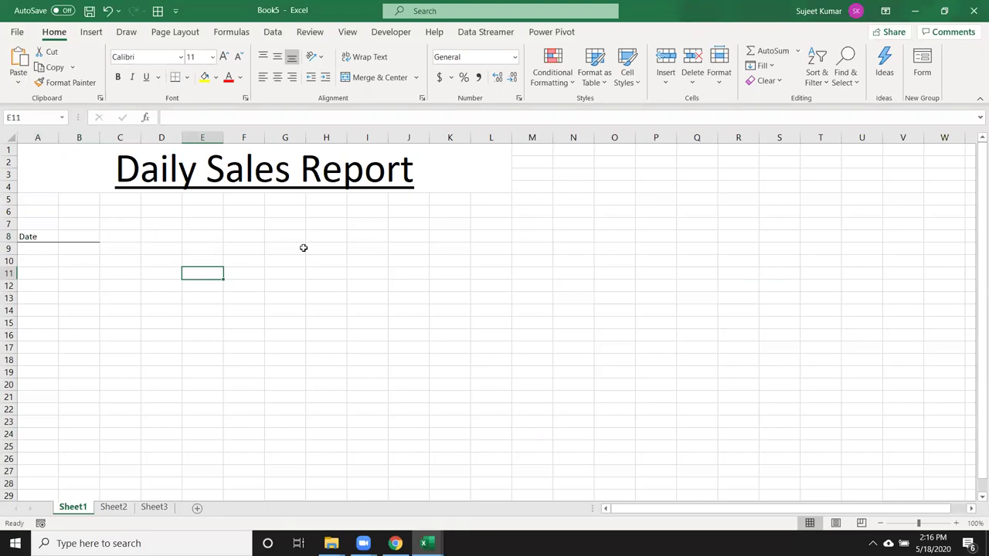
Step: Enter the Location label in H8 and give H8:I8 a bottom border
left_click(336, 236)
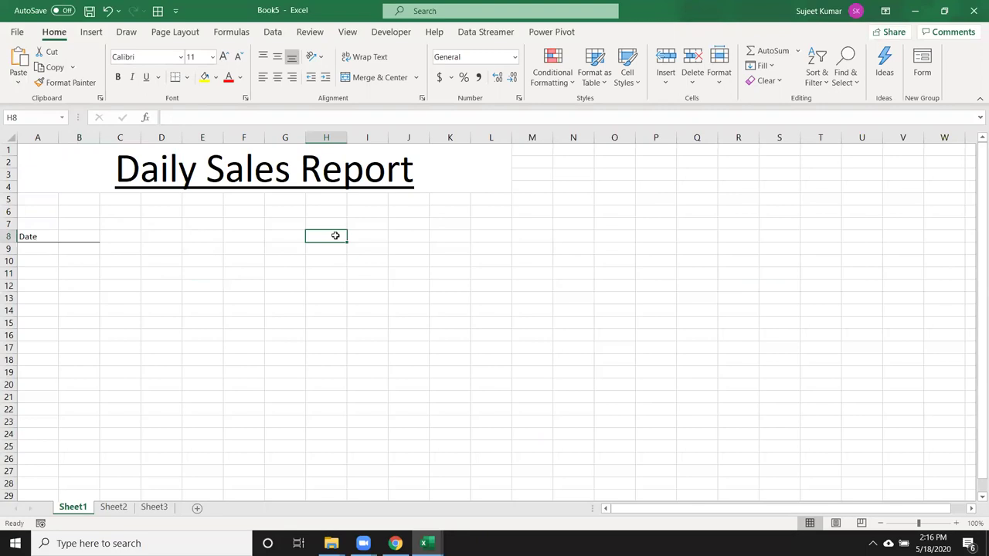
type("Loca")
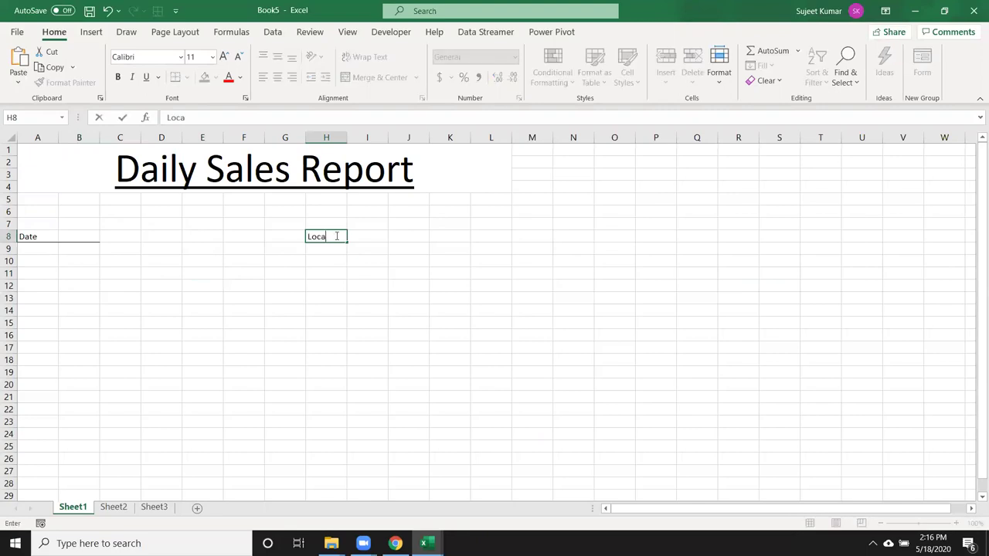
key("Return")
left_click(331, 235)
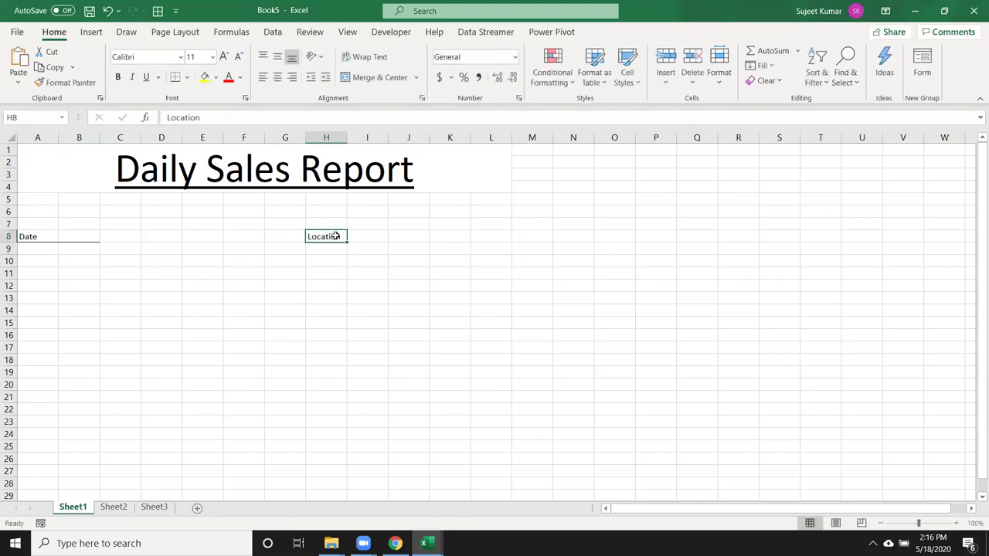
key("shift+Right")
left_click(175, 77)
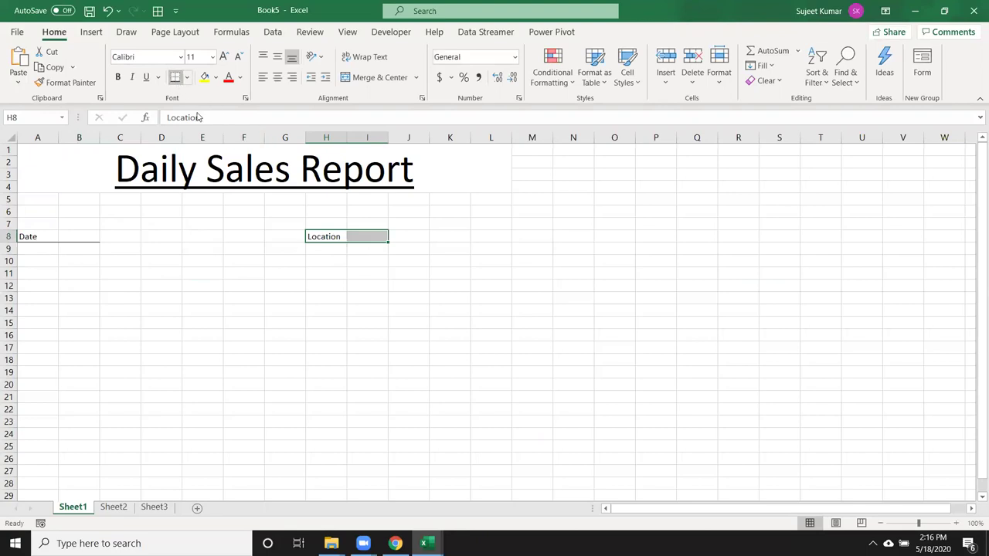
left_click(31, 280)
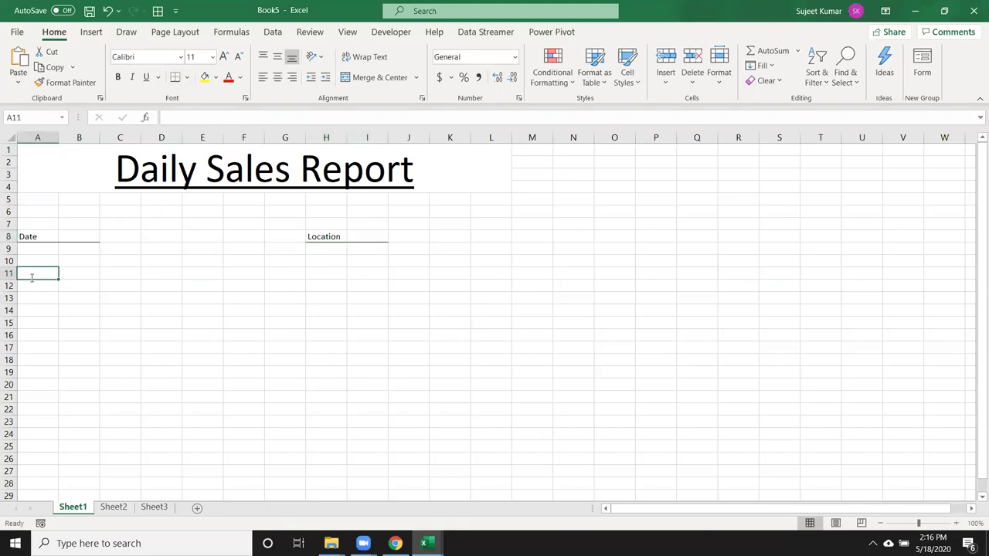
Step: Enter the headers Sr, Name and Des. in A11:C11
type("Sr")
key("Tab")
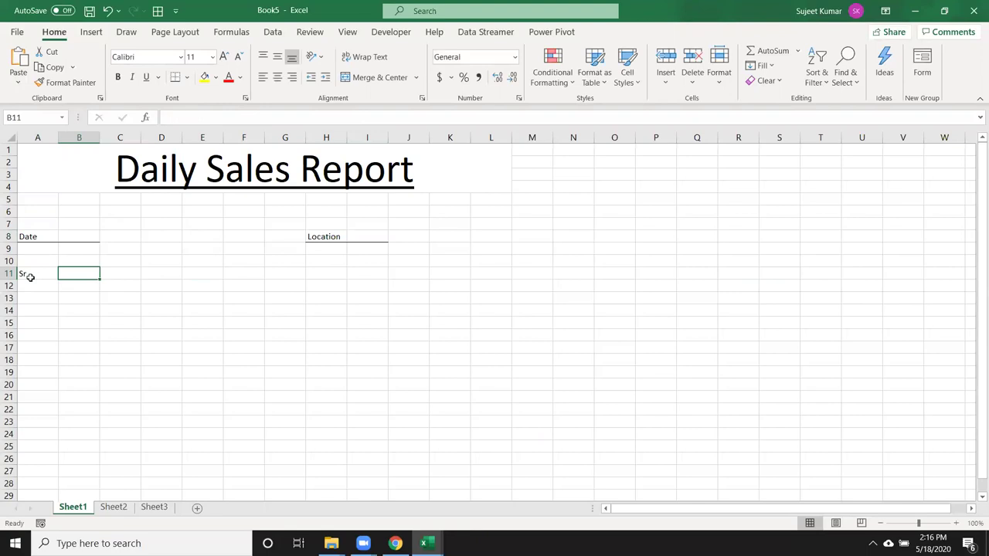
type("Name")
key("Tab")
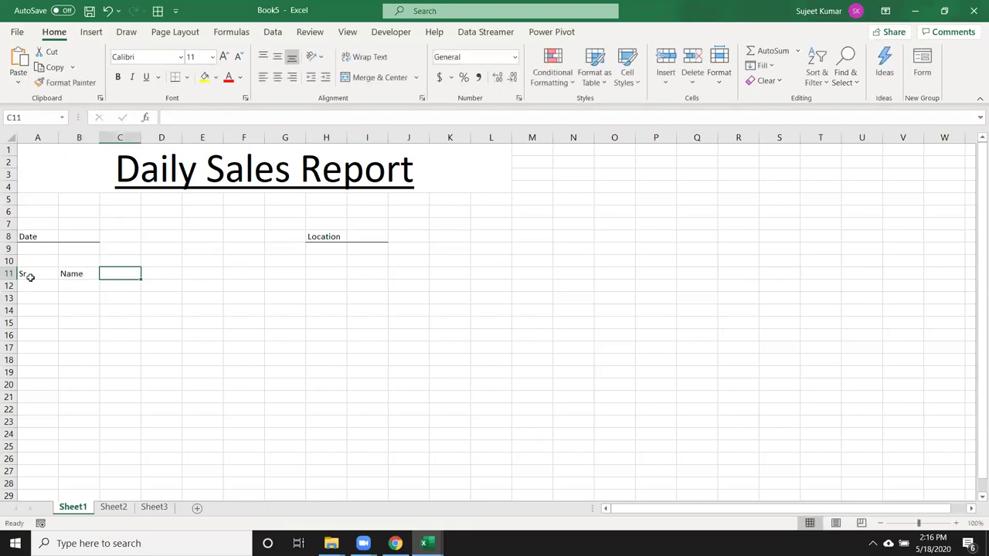
type("Dec")
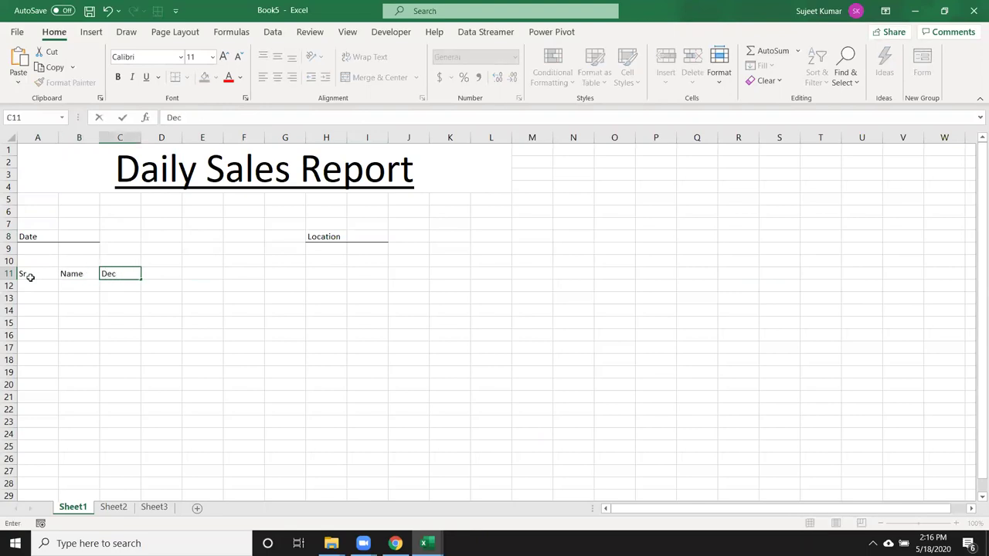
key("Tab")
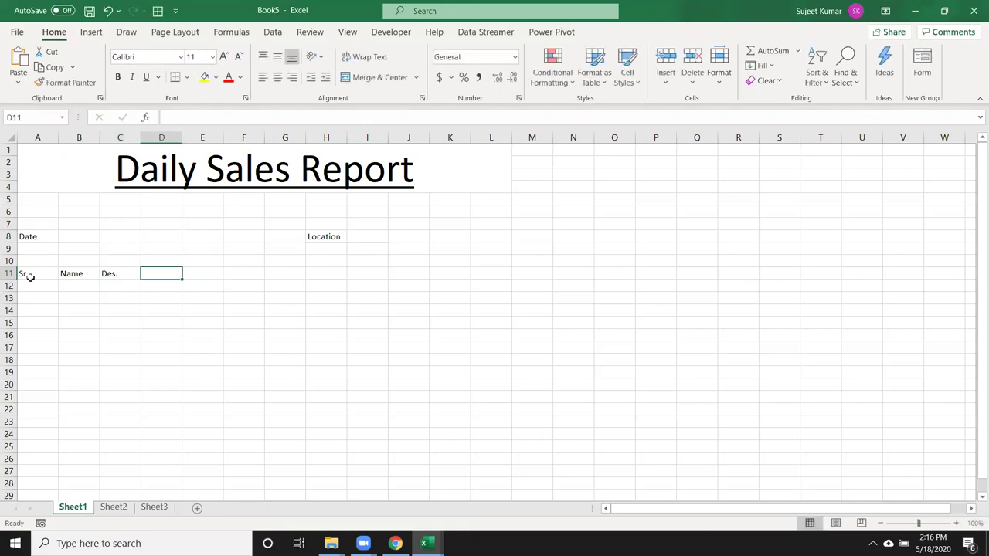
type("Cr")
key("Tab")
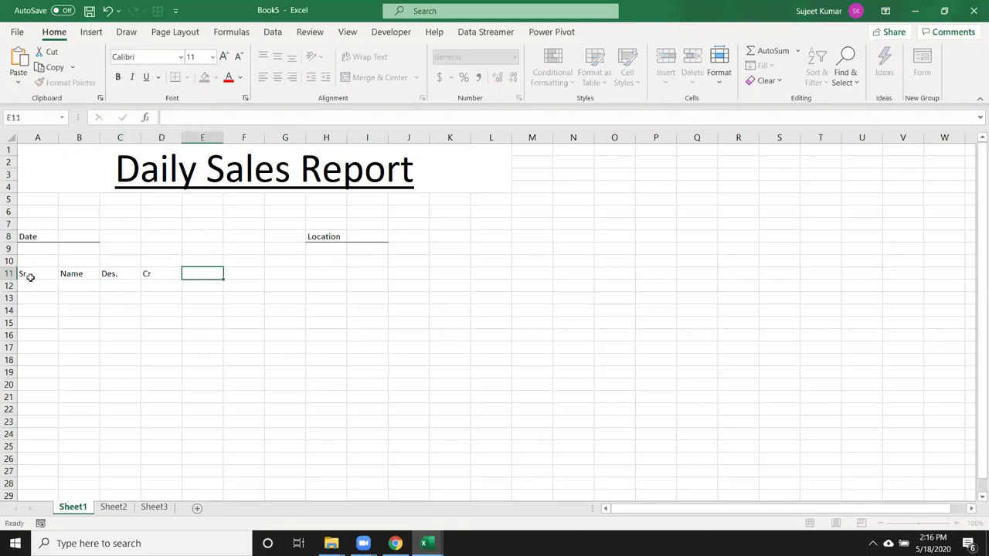
type("D")
key("Escape")
key("Left")
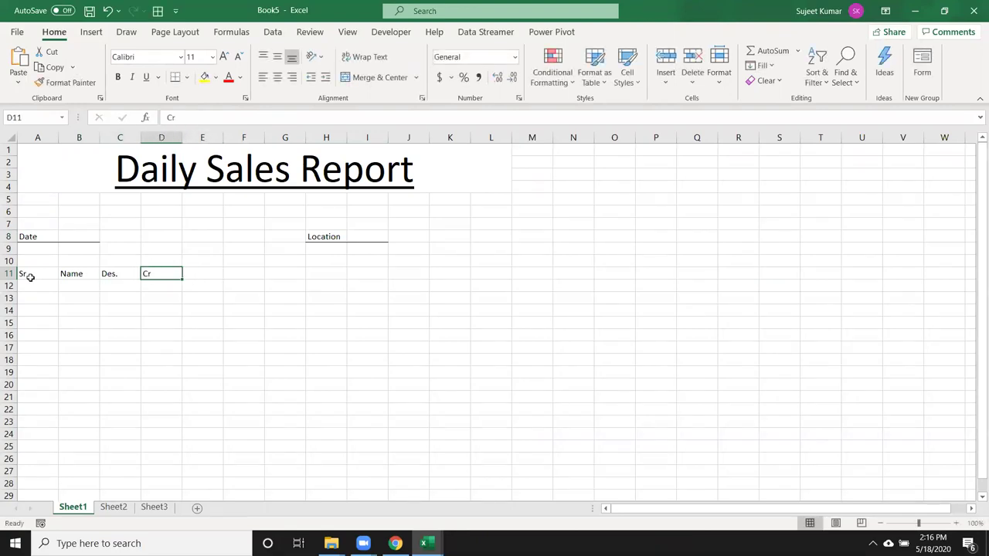
Step: Complete the header row with Dr, Cr and Balance in D11:F11
type("Dr")
key("Tab")
type("Cr")
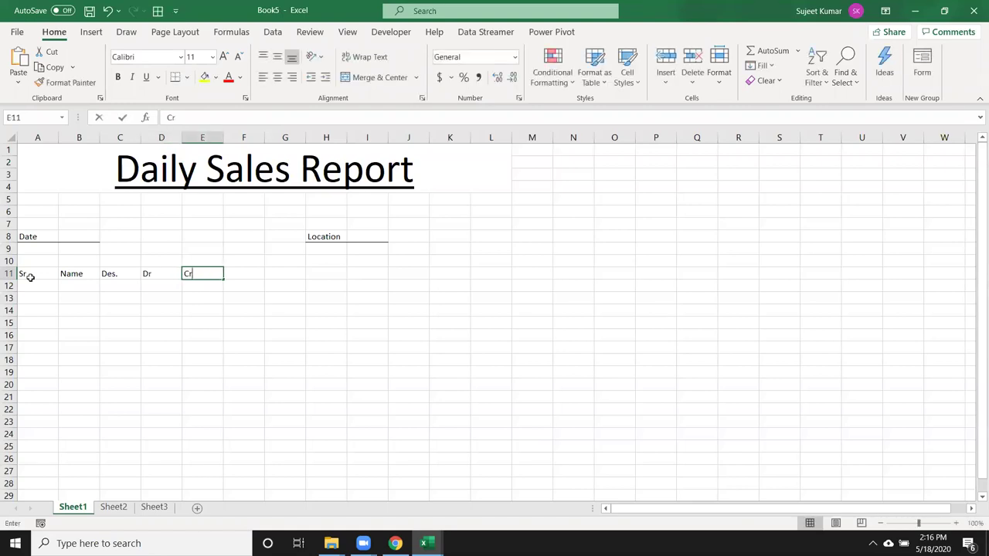
key("Tab")
type("Bala")
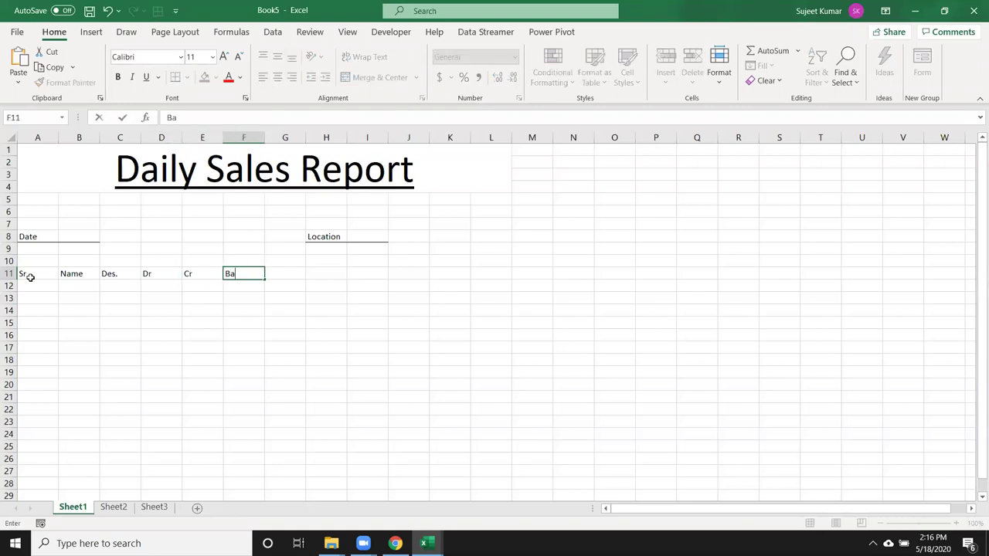
type("nce")
key("Return")
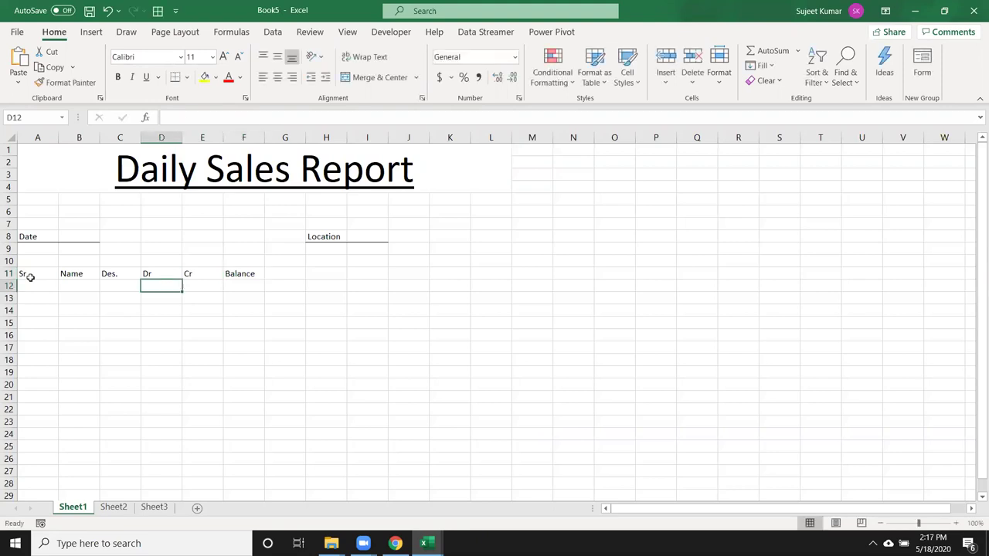
key("Up")
key("Left")
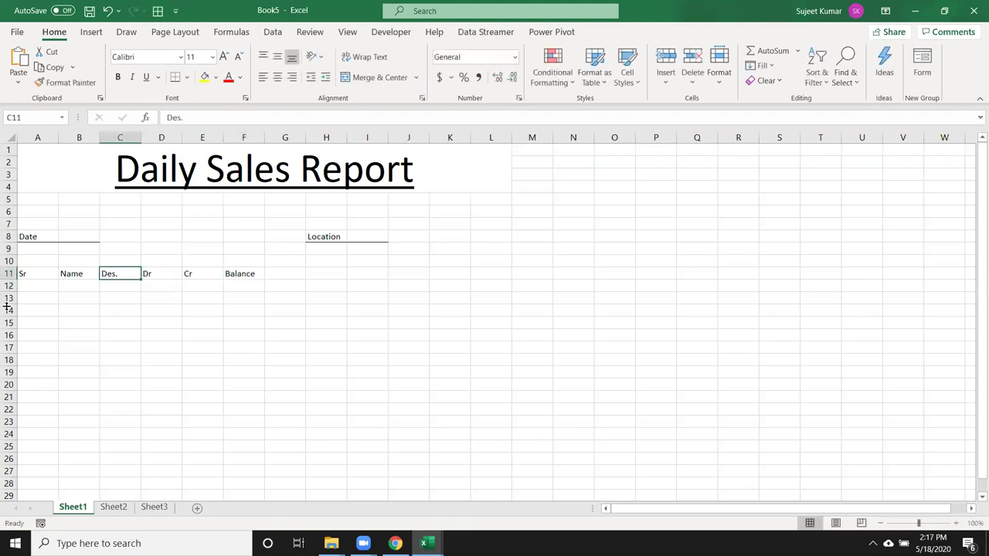
scroll(6, 307, "down", 4)
scroll(9, 287, "up", 1)
left_click(30, 174)
Step: Enter 1 in A12 and =A12+1 in A13, then fill down to A29
type("1")
key("Return")
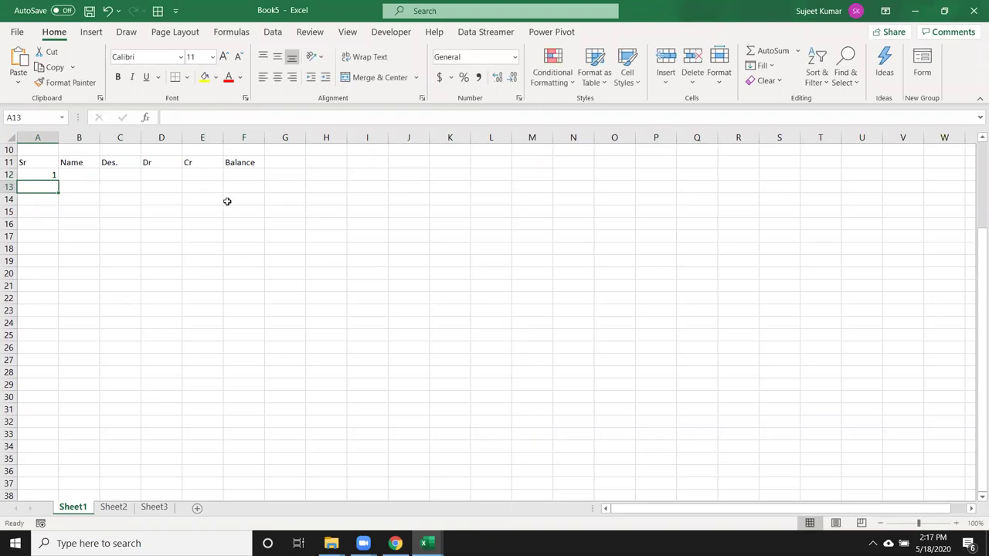
type("=")
left_click(51, 171)
type("+1")
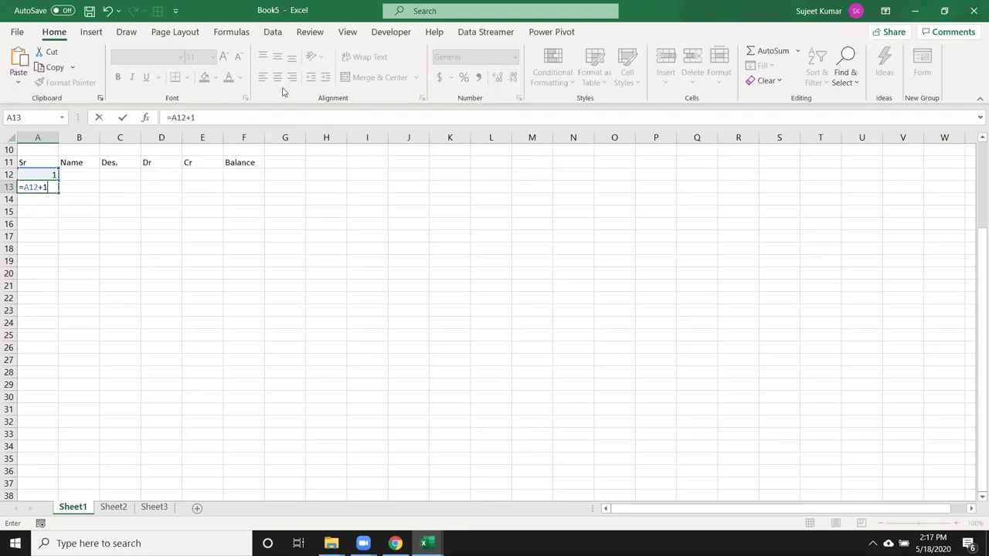
left_click(202, 187)
left_click(47, 188)
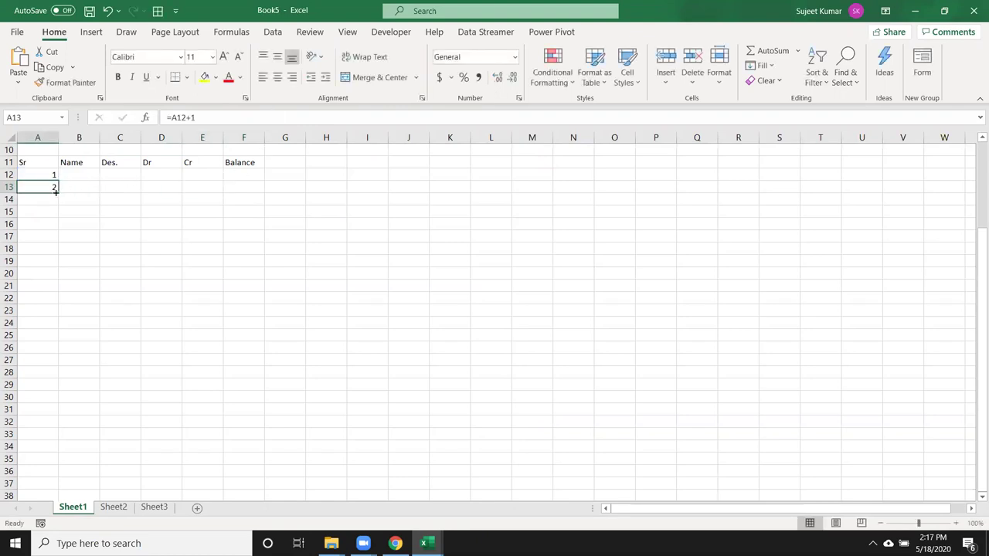
left_click_drag(56, 192, 26, 392)
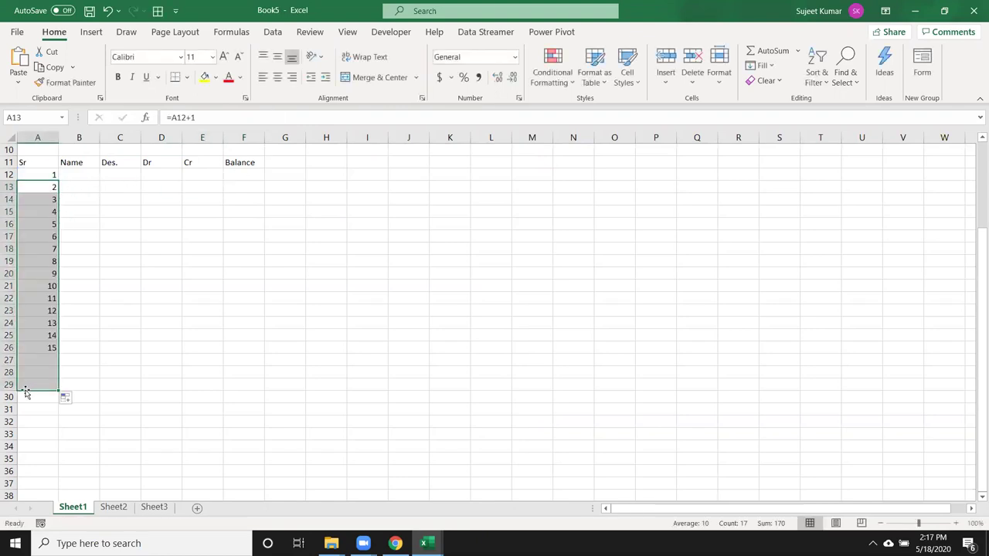
scroll(168, 289, "up", 2)
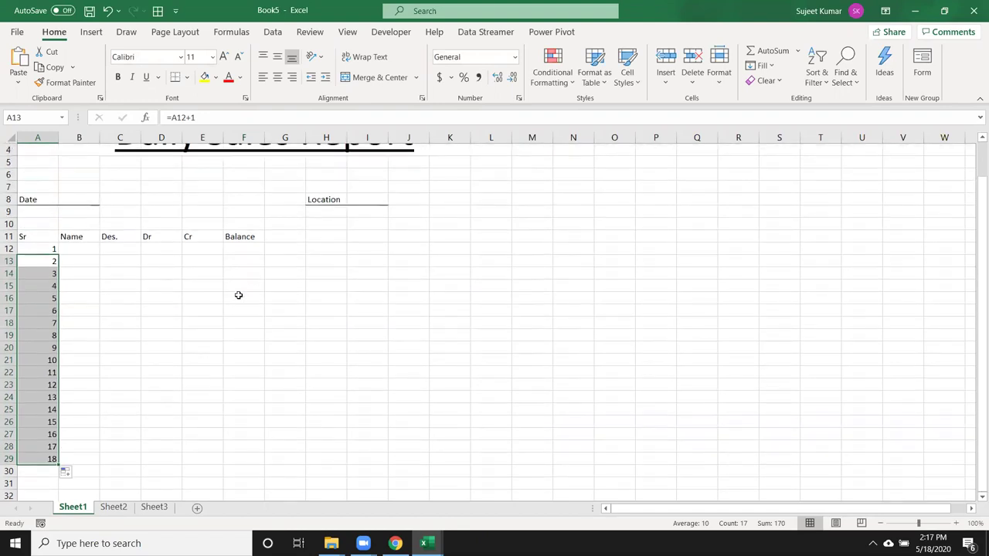
Step: Enter the opening balance formula =E12-D12 in F12
left_click(242, 251)
type("=")
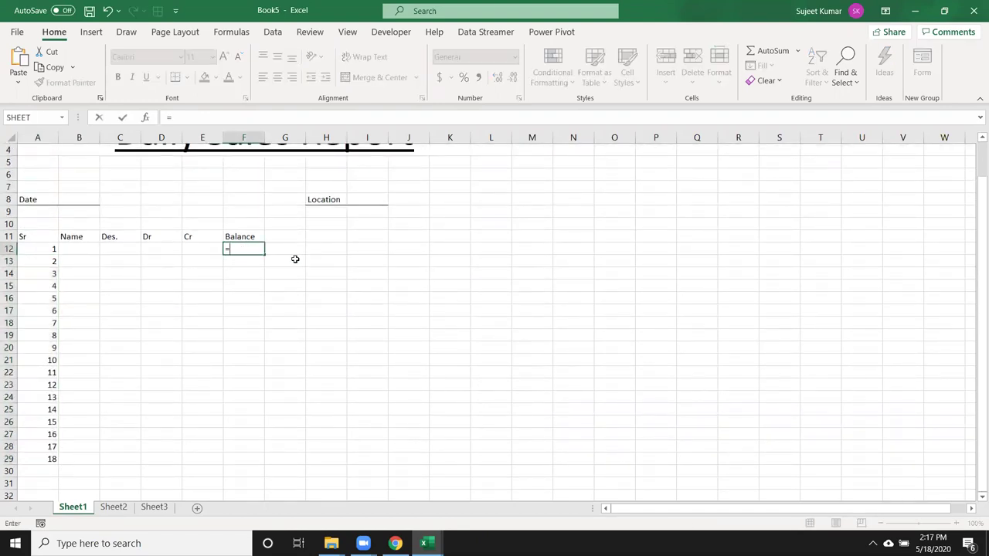
key("Left")
type("-")
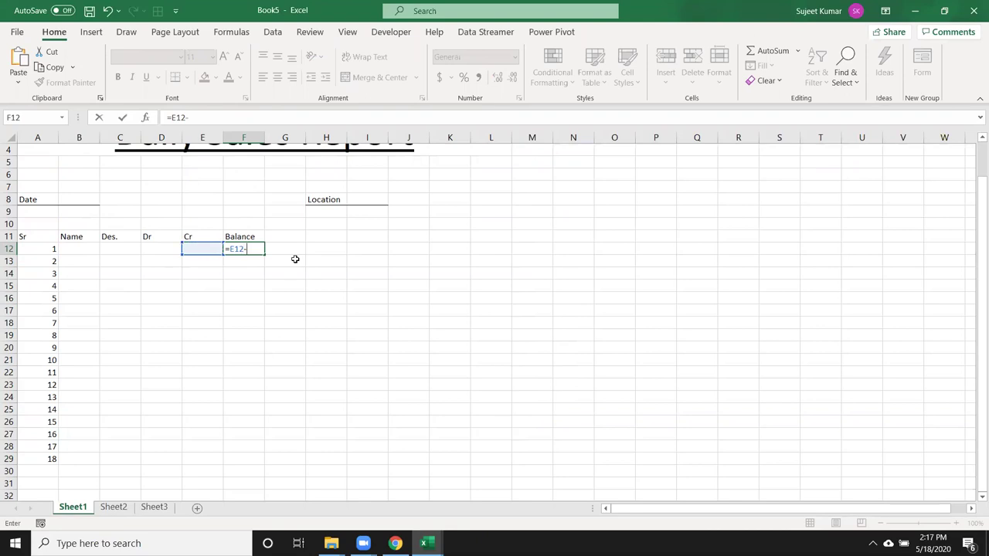
key("Left")
key("Left")
key("Return")
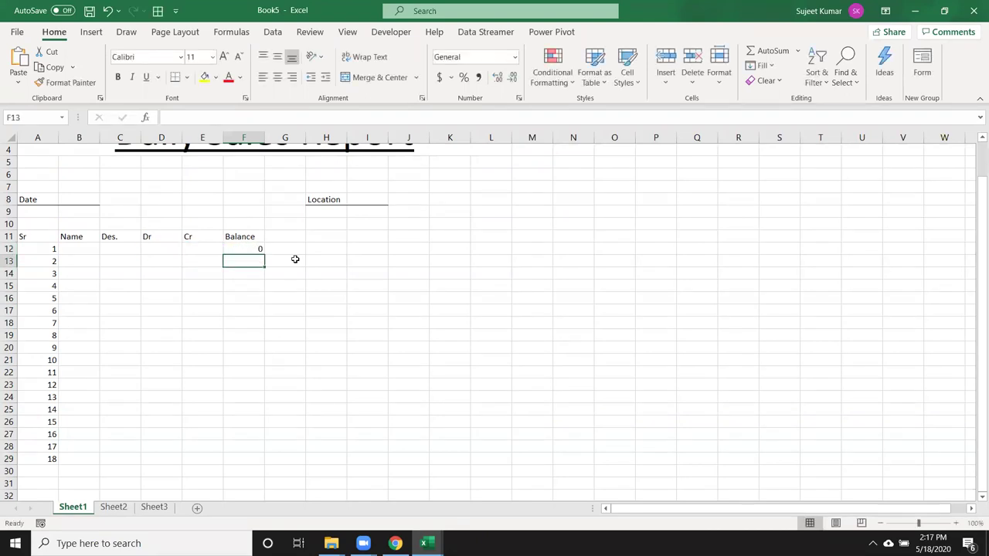
Step: Enter =E13+F12-D13 in F13 and fill it down to F29 with Ctrl+D
type("=")
key("Left")
type("+")
key("Up")
type("-")
key("Left")
key("Left")
key("Left")
key("Return")
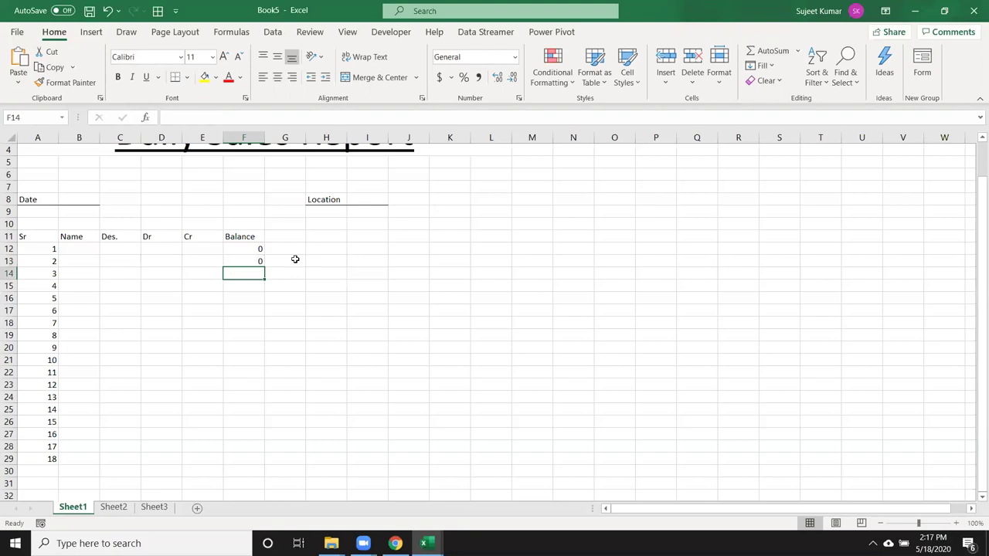
left_click_drag(246, 262, 254, 456)
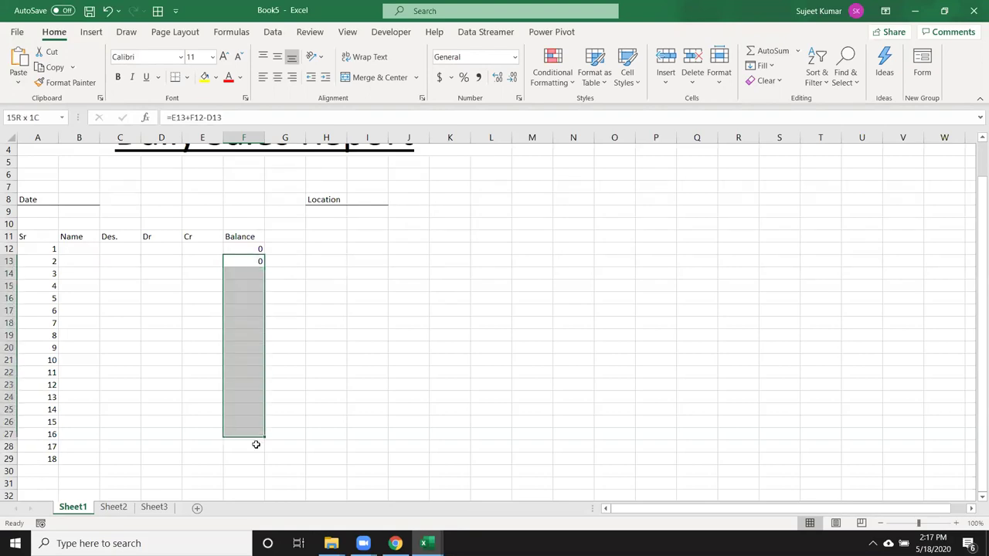
key("ctrl+d")
left_click(186, 374)
Step: Apply All Borders to every cell of the table A11:F29
left_click_drag(42, 239, 252, 452)
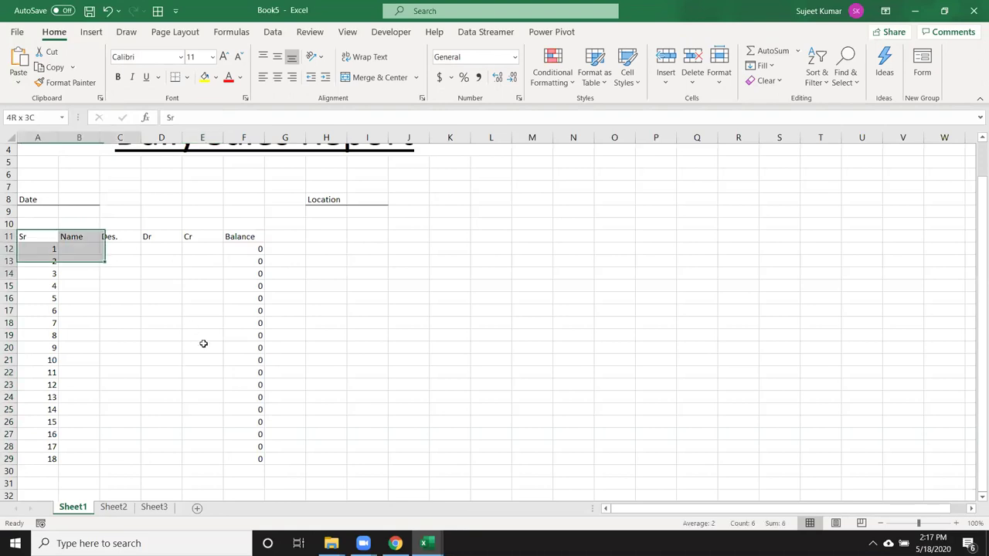
left_click(186, 78)
left_click(190, 207)
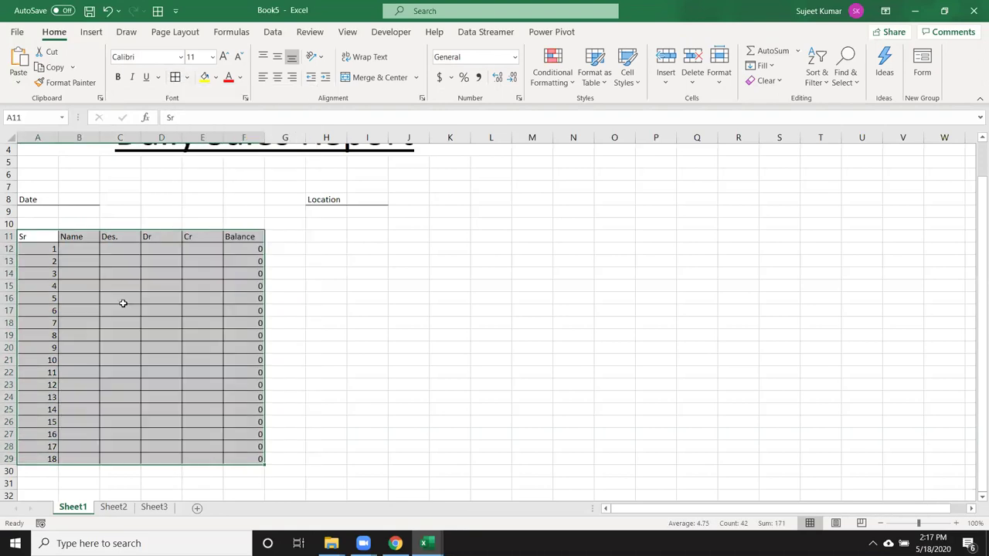
left_click(192, 313)
Step: Format header row A11:F11 as bold white text on a dark grey fill
left_click_drag(38, 236, 244, 237)
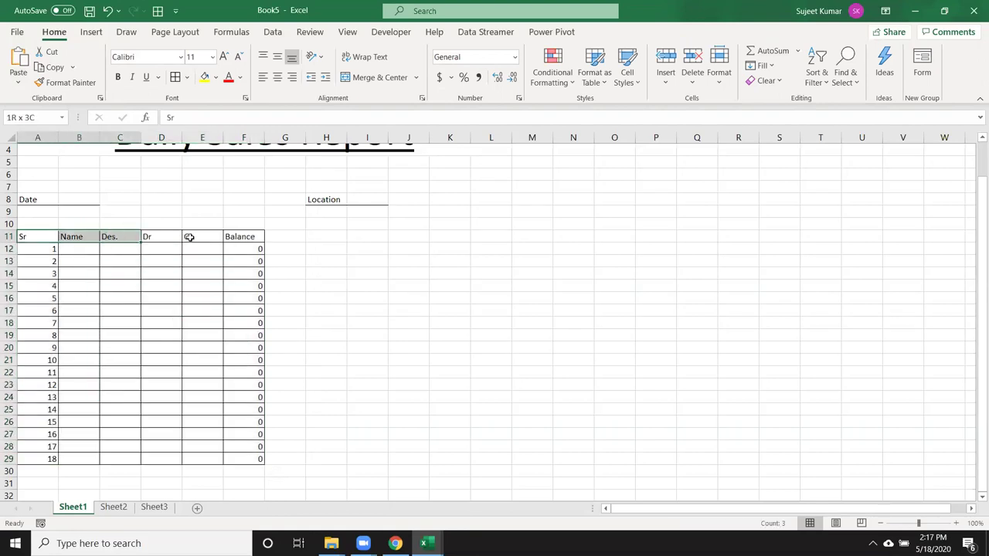
left_click(116, 78)
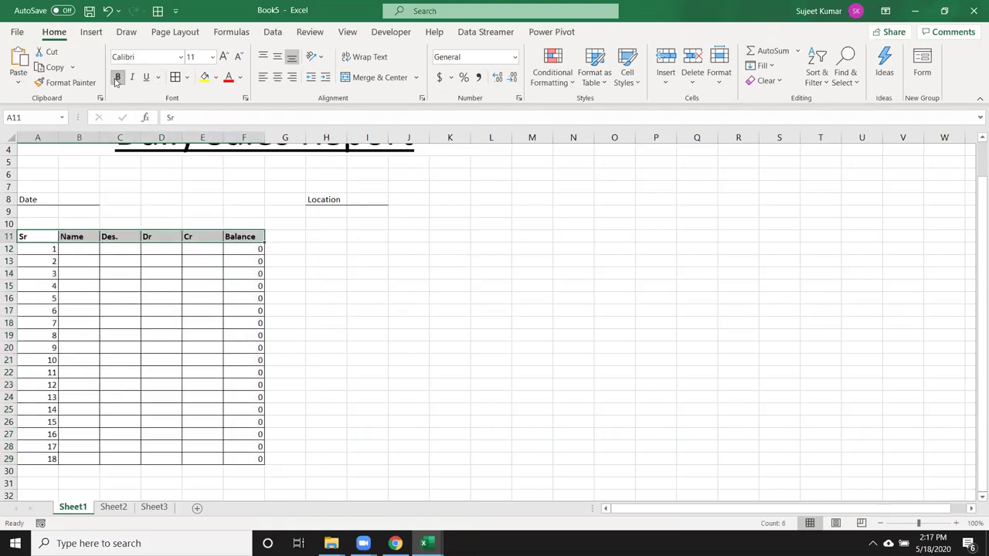
left_click(215, 77)
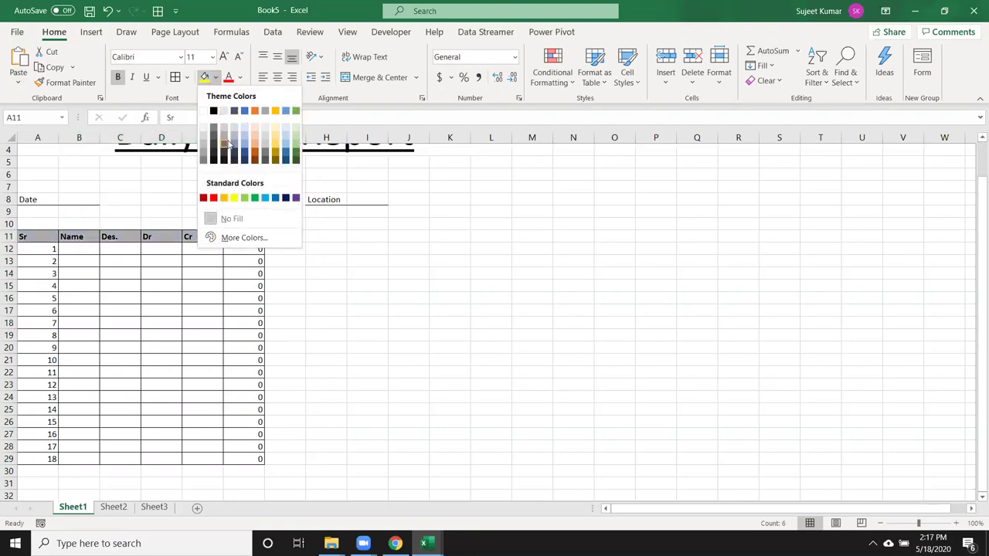
left_click(234, 142)
left_click(208, 300)
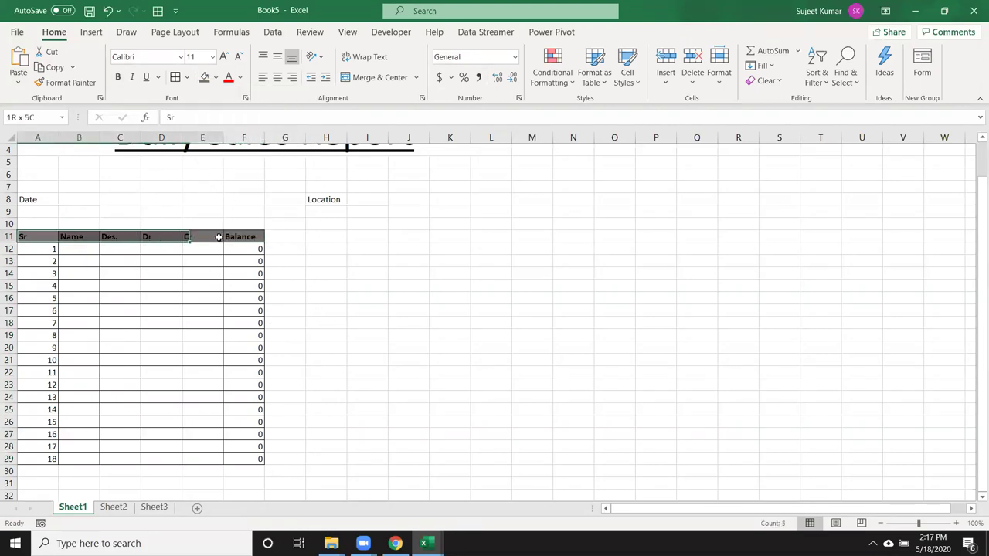
left_click_drag(46, 236, 232, 237)
left_click(240, 82)
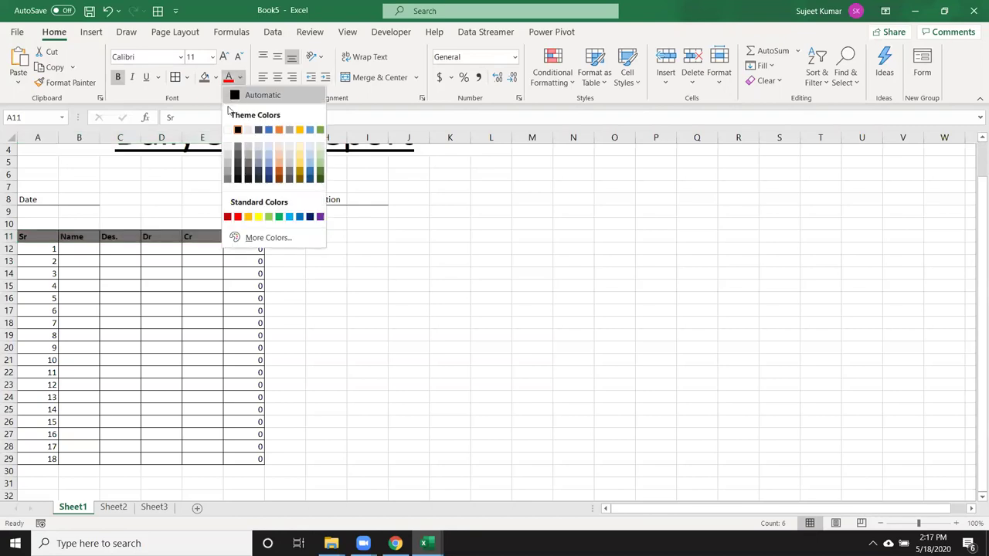
left_click(231, 126)
left_click(313, 226)
left_click(161, 360)
scroll(77, 415, "down", 3)
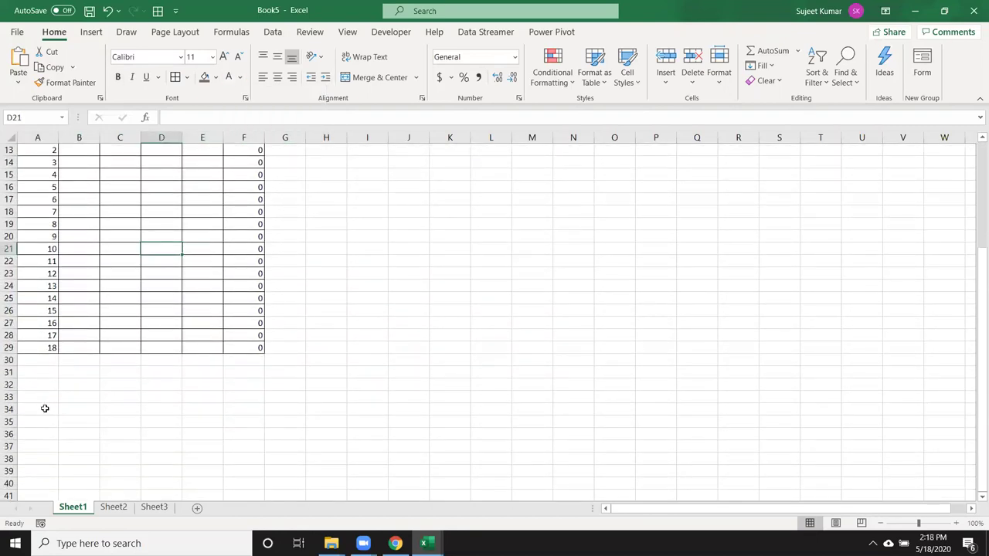
Step: Type Auth in A34 and add a top border over A34:B34 as a signature line
left_click(45, 410)
type("Auth")
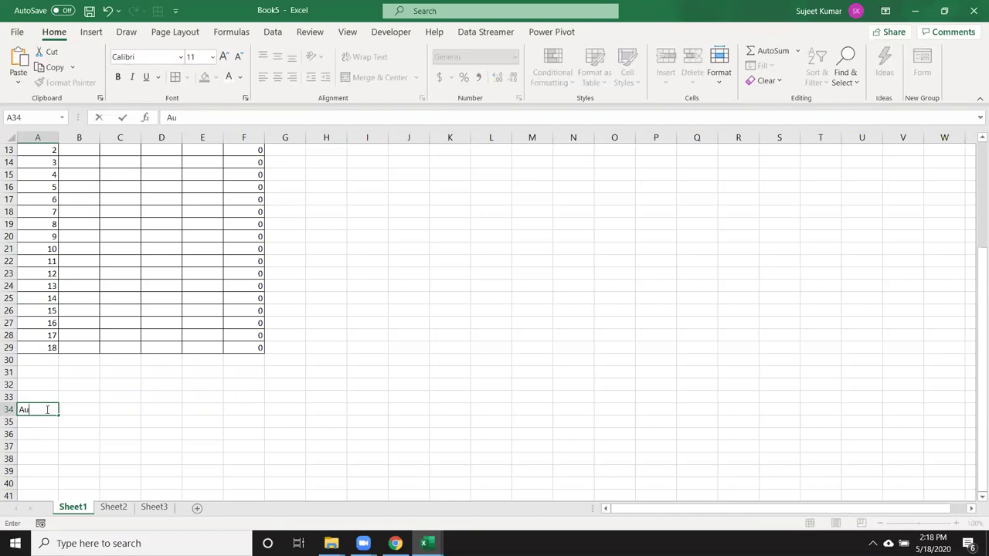
key("Tab")
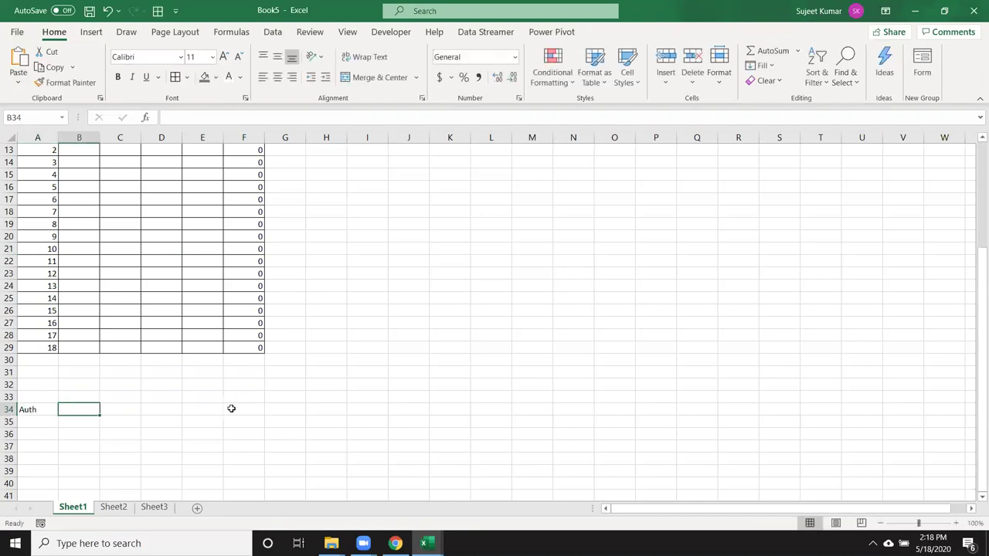
left_click_drag(39, 410, 70, 403)
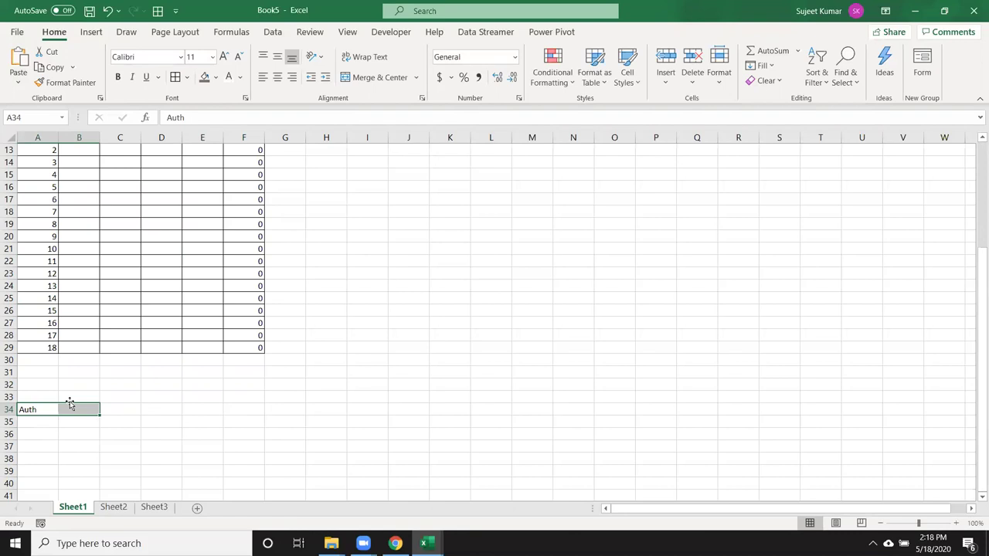
left_click(186, 77)
left_click(186, 132)
left_click(161, 434)
Step: Add a top border over F34:H34 and label F34 Checked By
left_click_drag(253, 406, 313, 408)
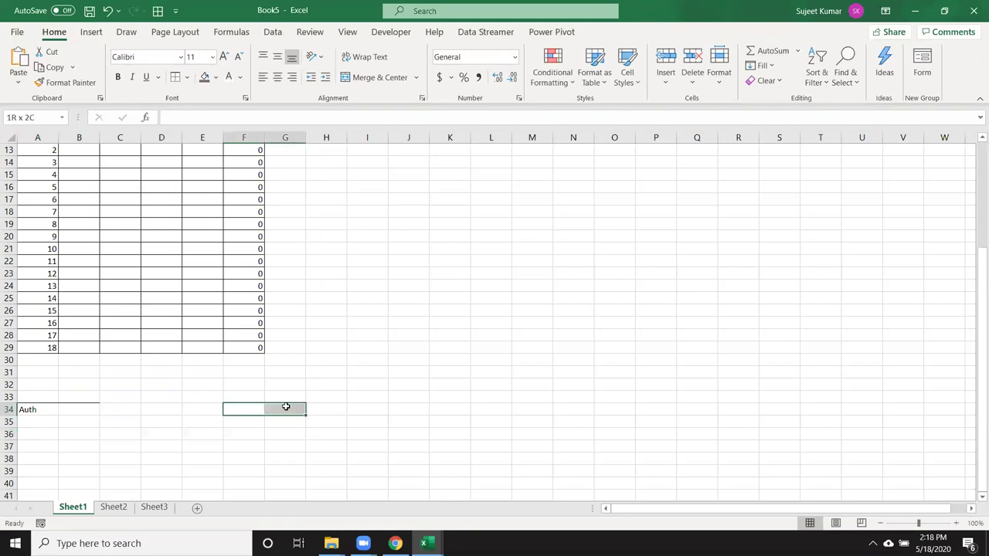
left_click(176, 78)
left_click(288, 479)
left_click(255, 407)
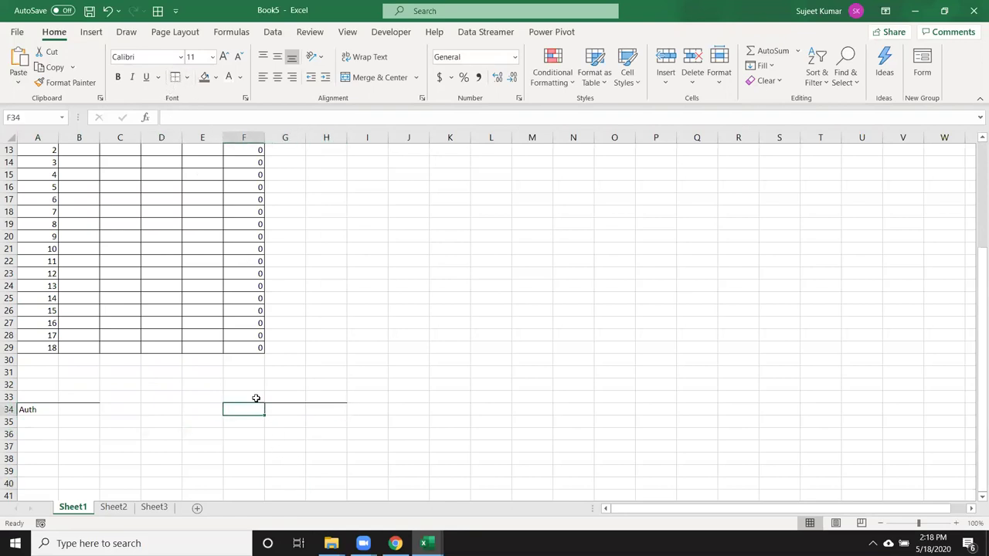
type("Checked By")
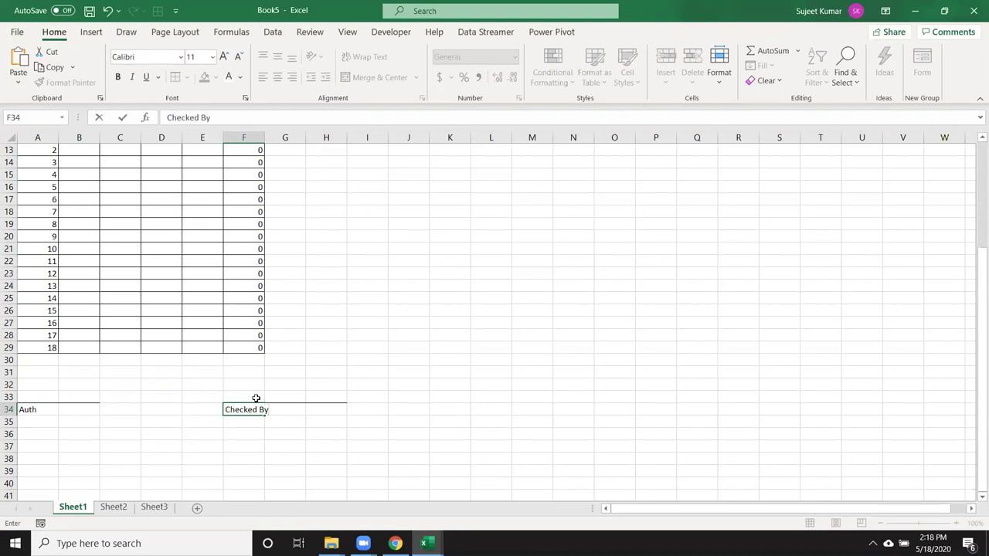
left_click(532, 360)
Step: Open the print preview of the Daily Sales Report
left_click_drag(402, 186, 514, 380)
scroll(513, 376, "up", 4)
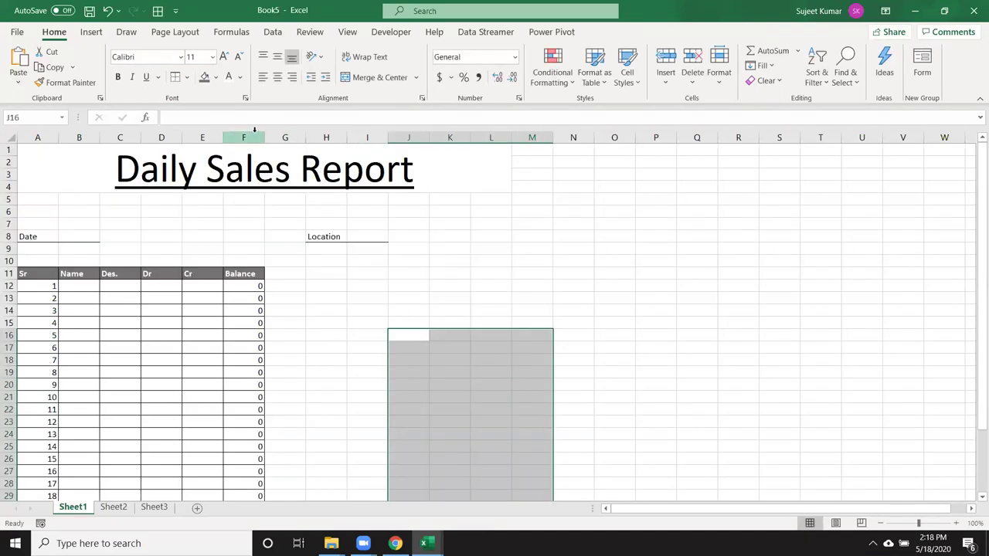
key("ctrl+p")
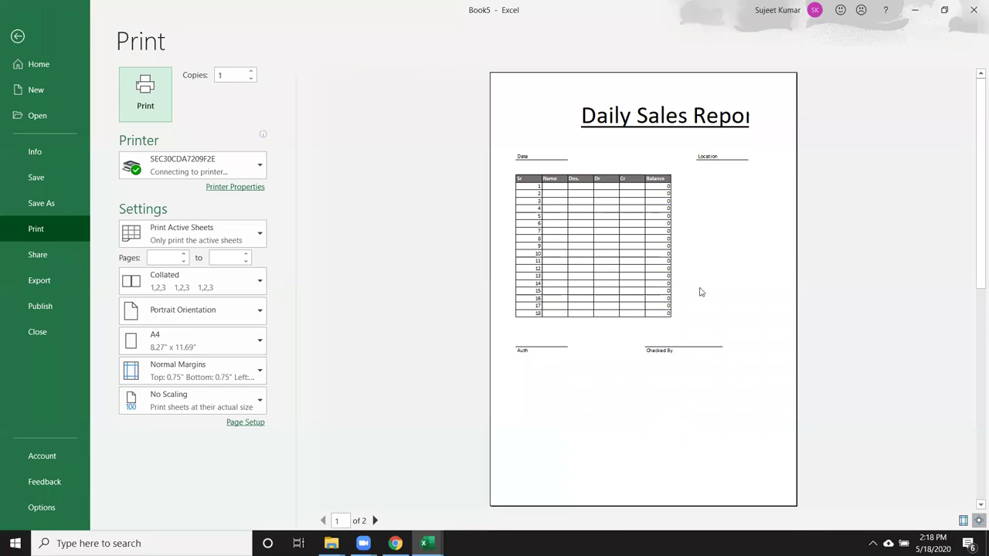
Step: Leave the preview, turn off Gridlines View, and widen column I slightly
key("Escape")
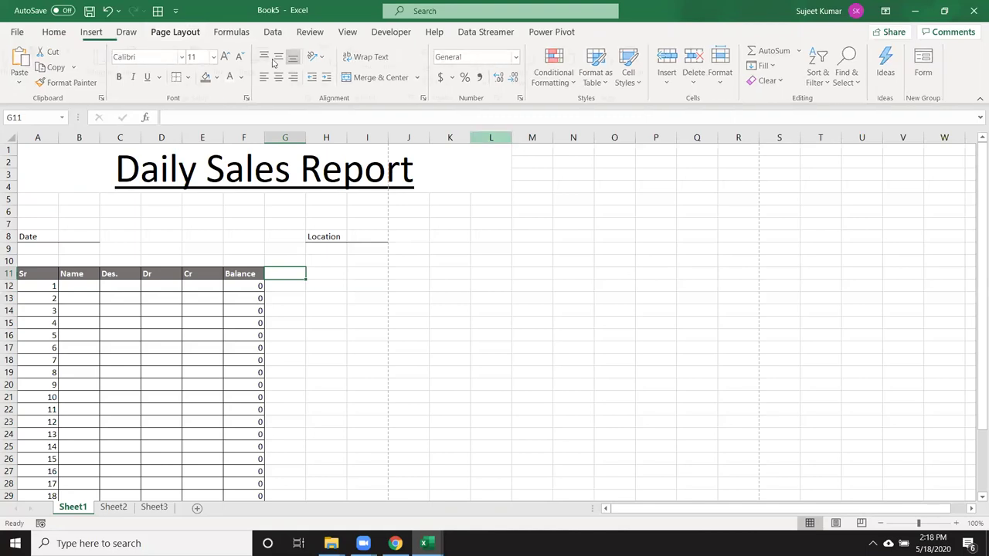
left_click(175, 33)
left_click(450, 70)
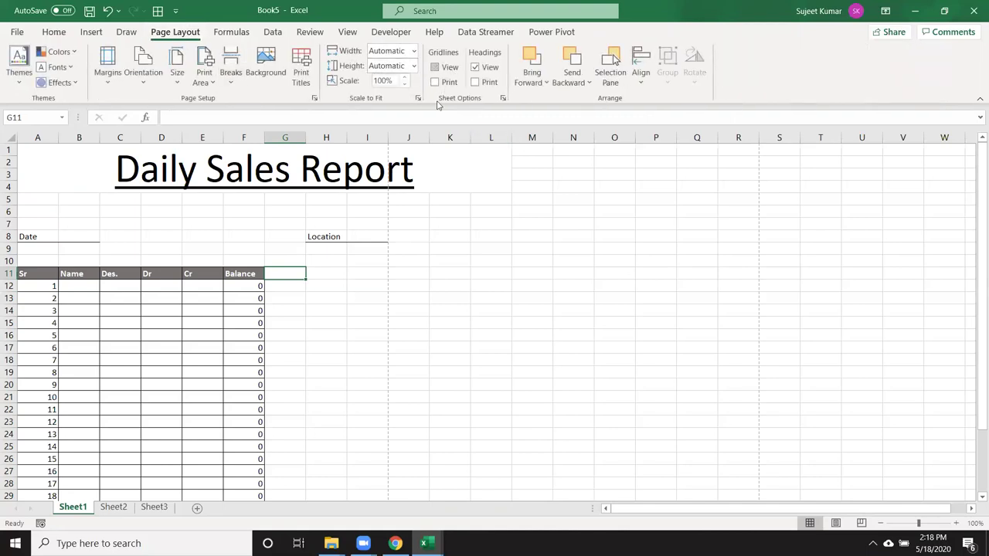
left_click(271, 222)
scroll(241, 249, "down", 2)
scroll(338, 191, "up", 2)
left_click_drag(383, 142, 385, 142)
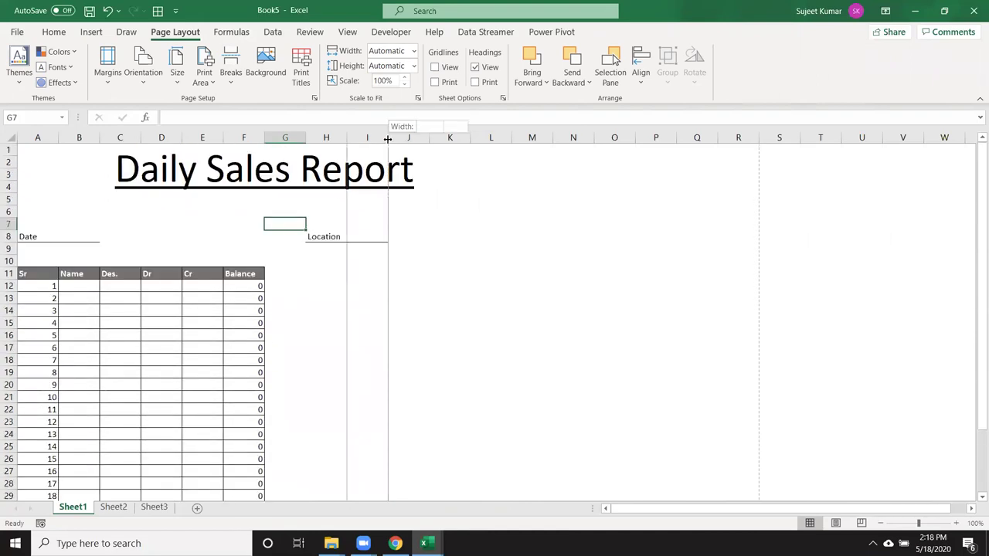
Step: Apply Narrow page margins and reopen the print preview
left_click(116, 87)
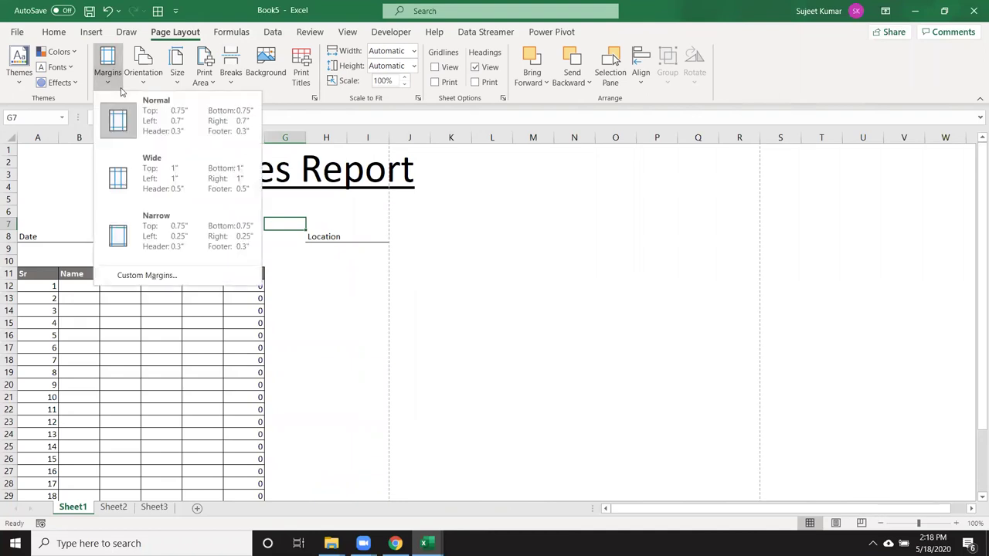
left_click(122, 239)
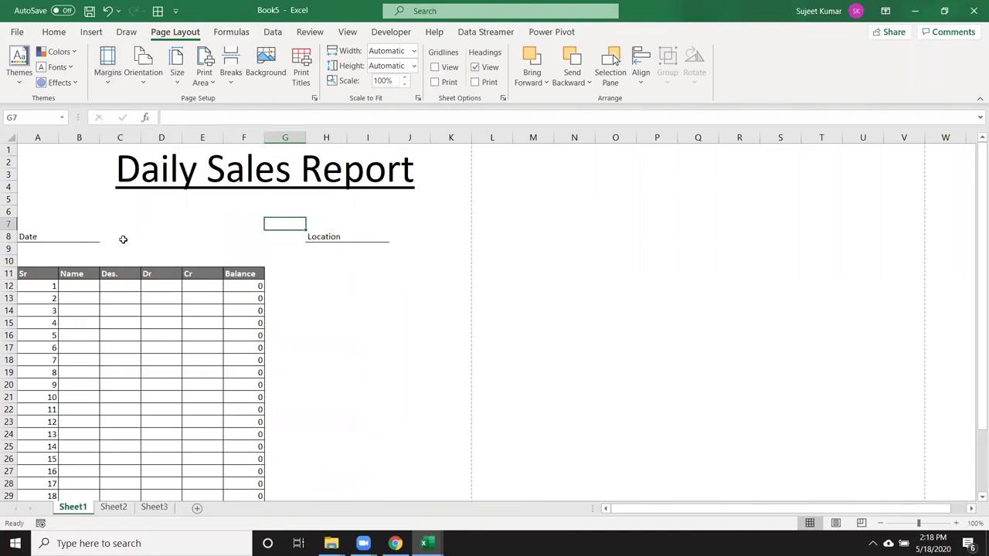
left_click(177, 73)
left_click(335, 292)
key("ctrl+p")
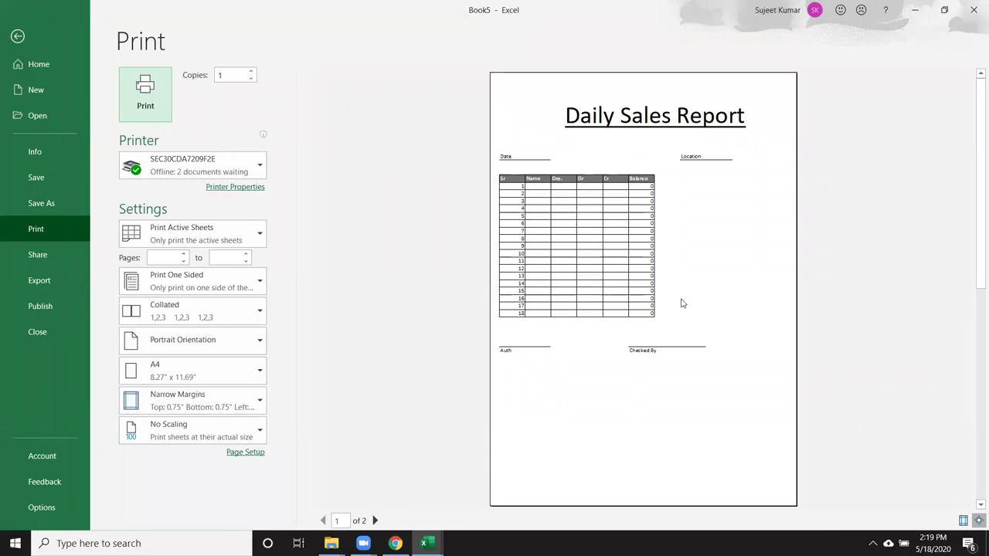
Step: Exit print preview back to the report sheet, briefly selecting entry cells B13:E29
key("Escape")
scroll(265, 338, "down", 2)
scroll(265, 338, "down", 2)
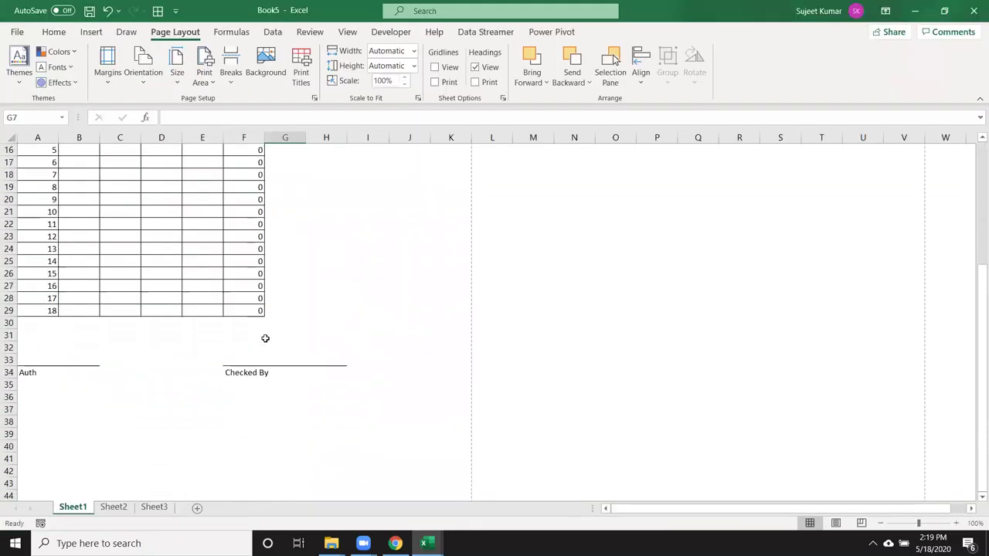
scroll(266, 339, "up", 4)
left_click_drag(75, 259, 210, 454)
scroll(244, 404, "up", 1)
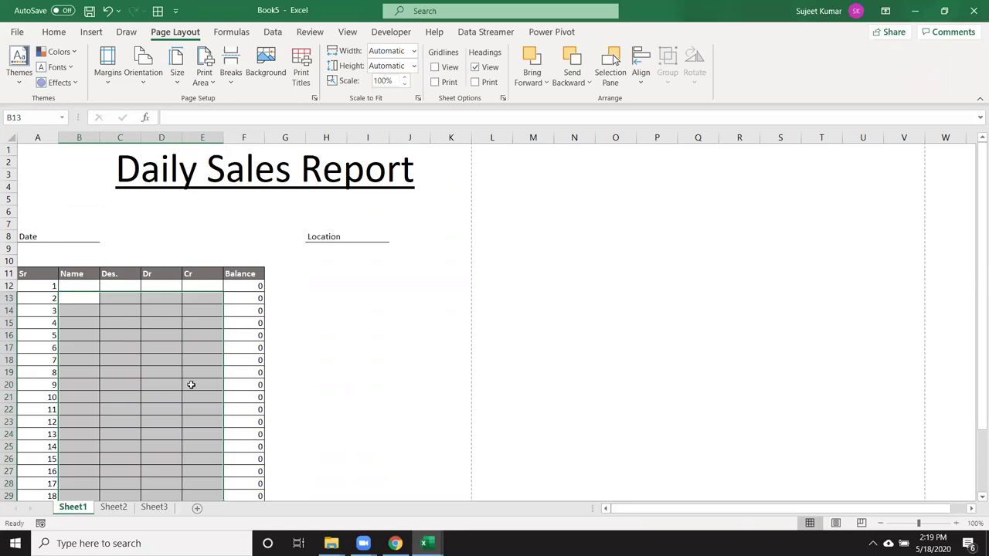
left_click(332, 313)
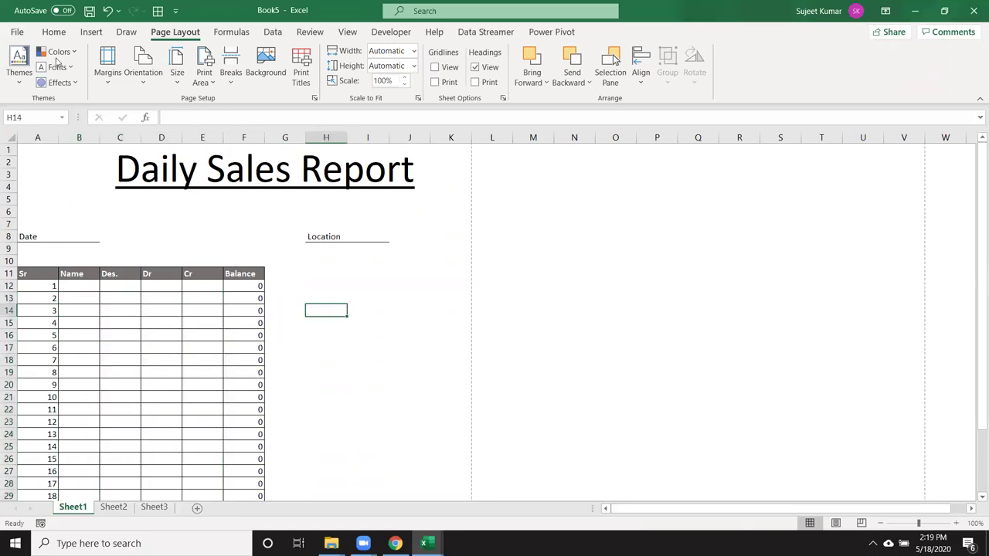
Step: Save the workbook as Excel Template 'Cash' on the Desktop, replacing the existing Cash.xltx
left_click(17, 33)
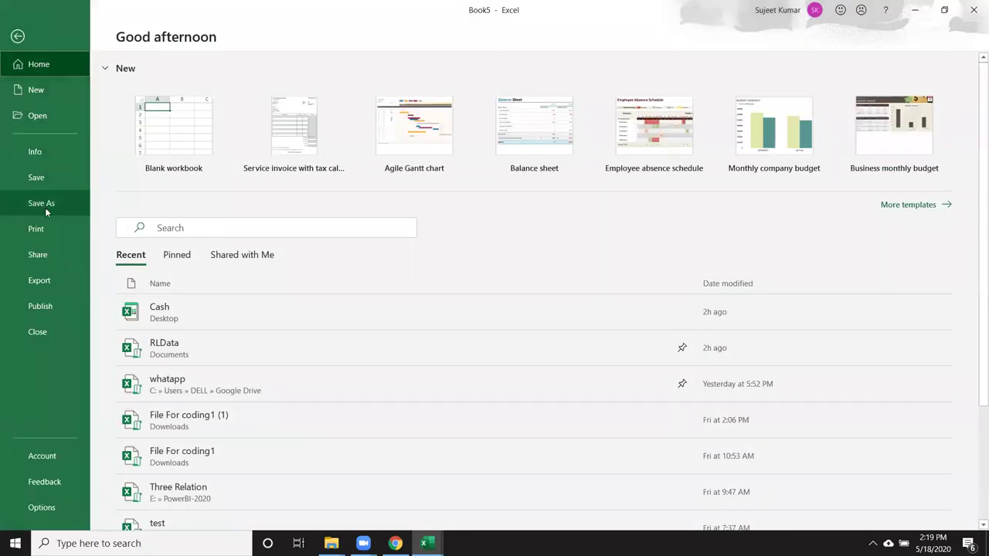
left_click(46, 209)
left_click(164, 256)
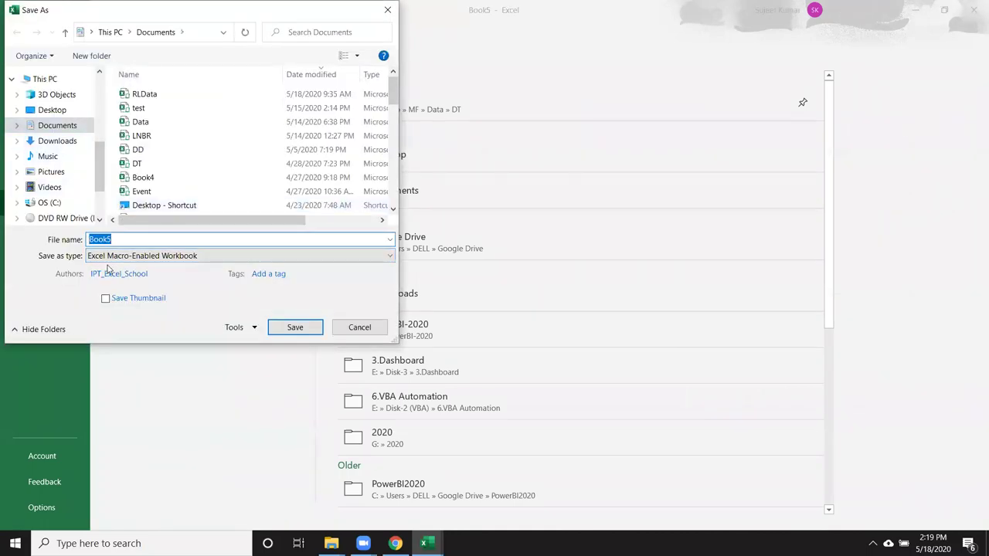
left_click(232, 256)
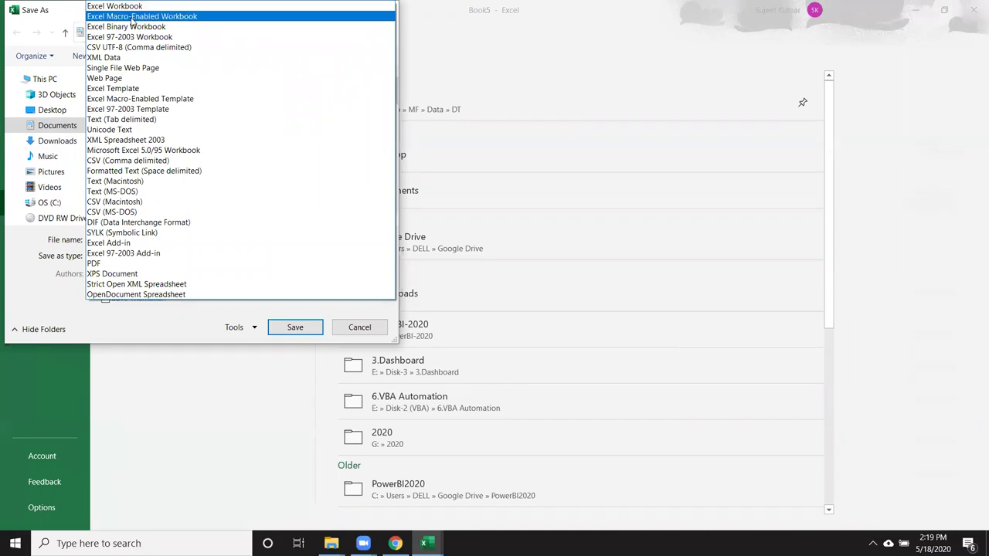
left_click(138, 90)
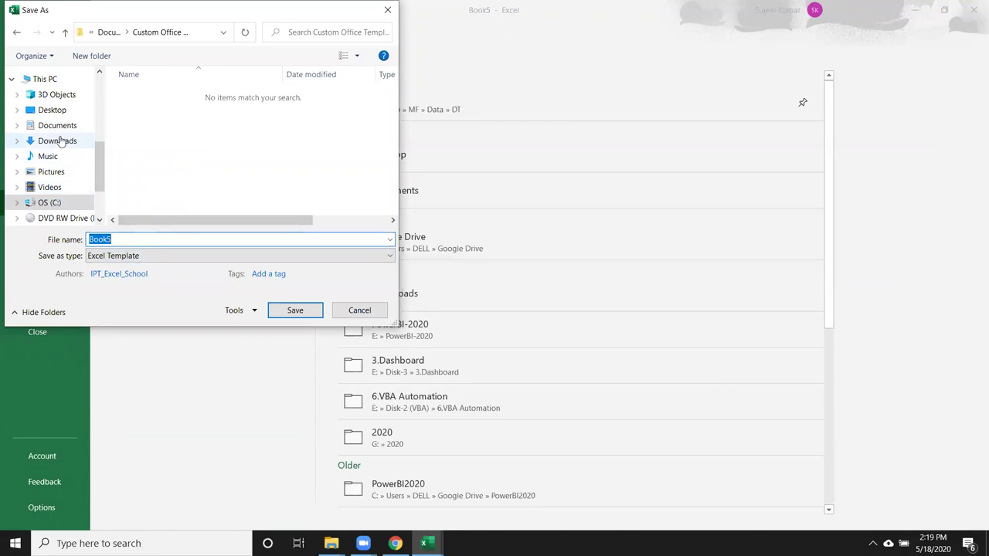
left_click(52, 110)
double_click(97, 239)
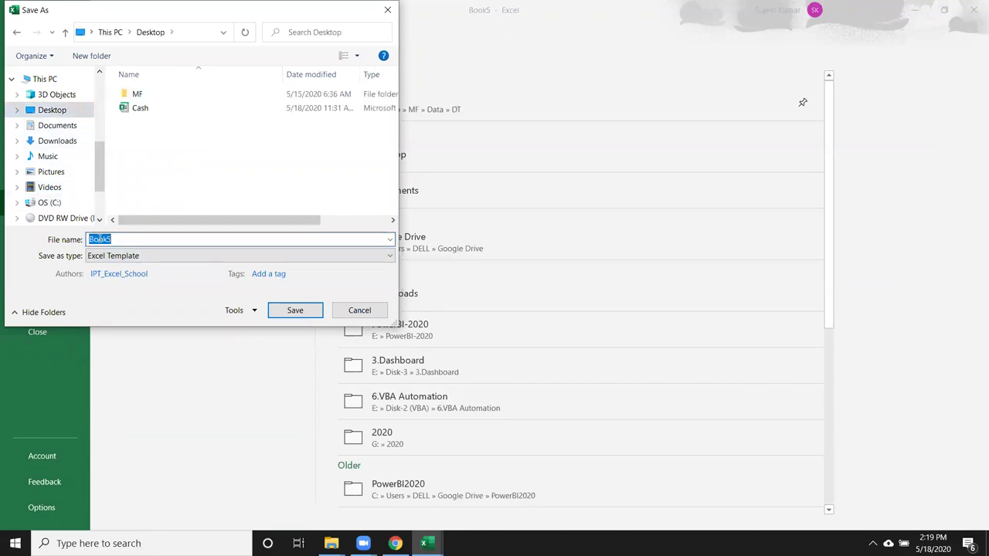
left_click(145, 113)
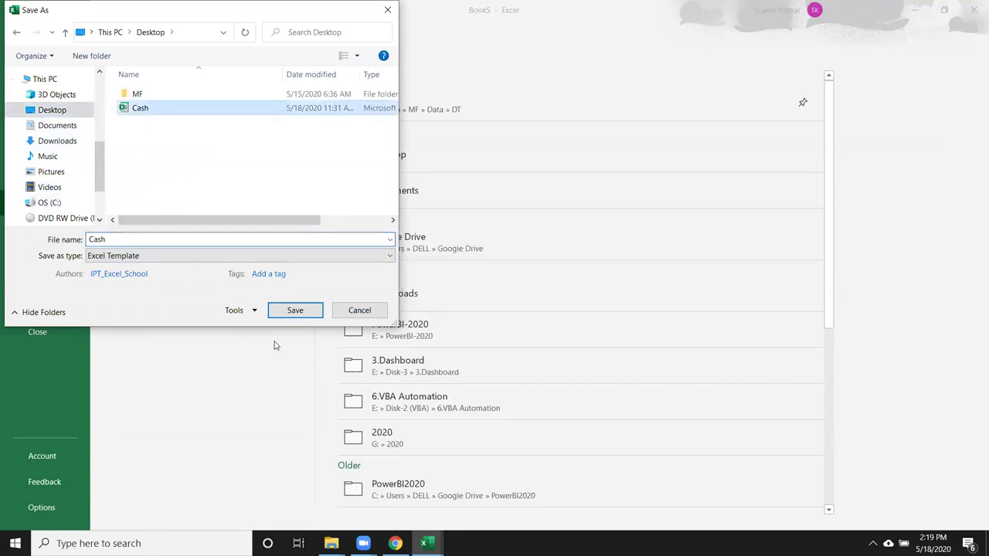
left_click(295, 312)
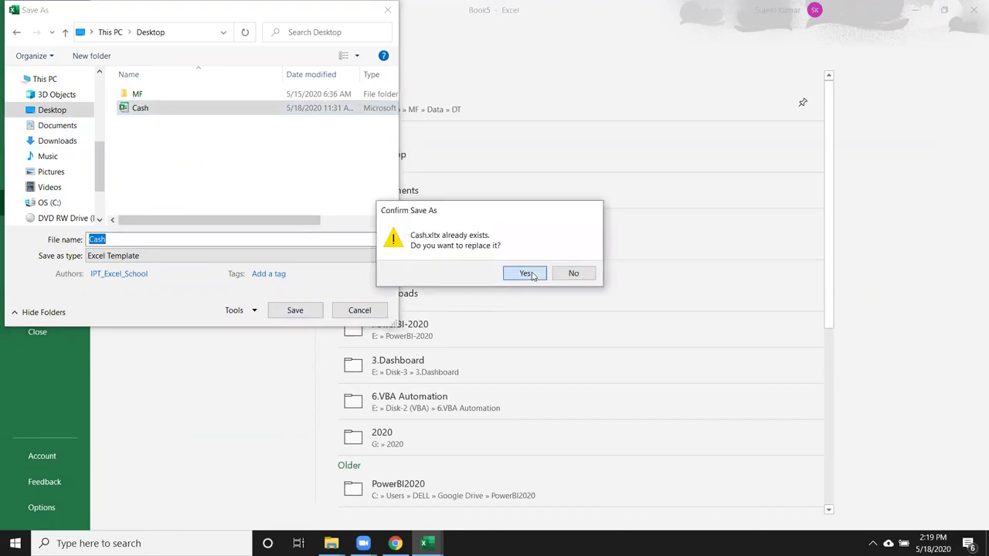
left_click(526, 273)
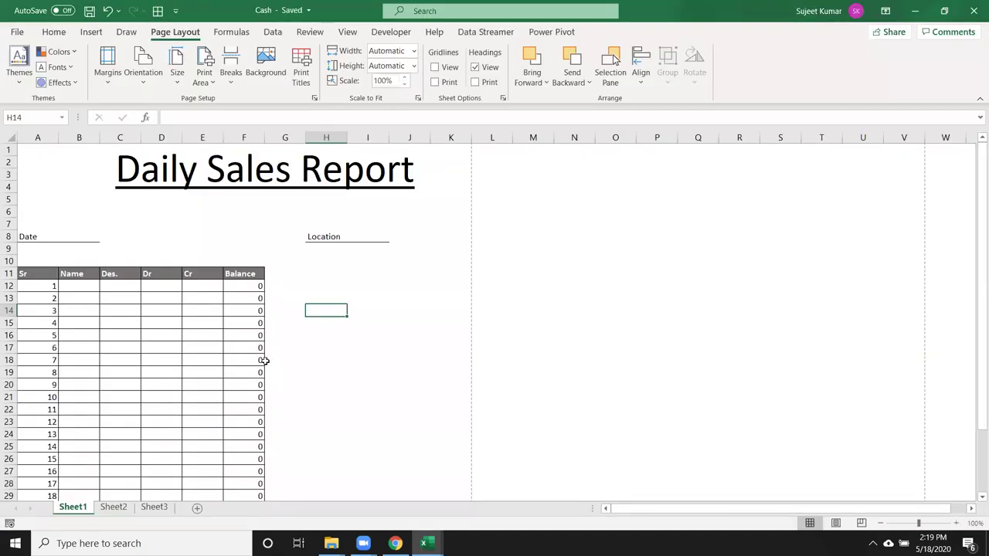
Step: Close the Cash workbook and create a new Cash1 copy from the desktop Cash template
left_click(973, 11)
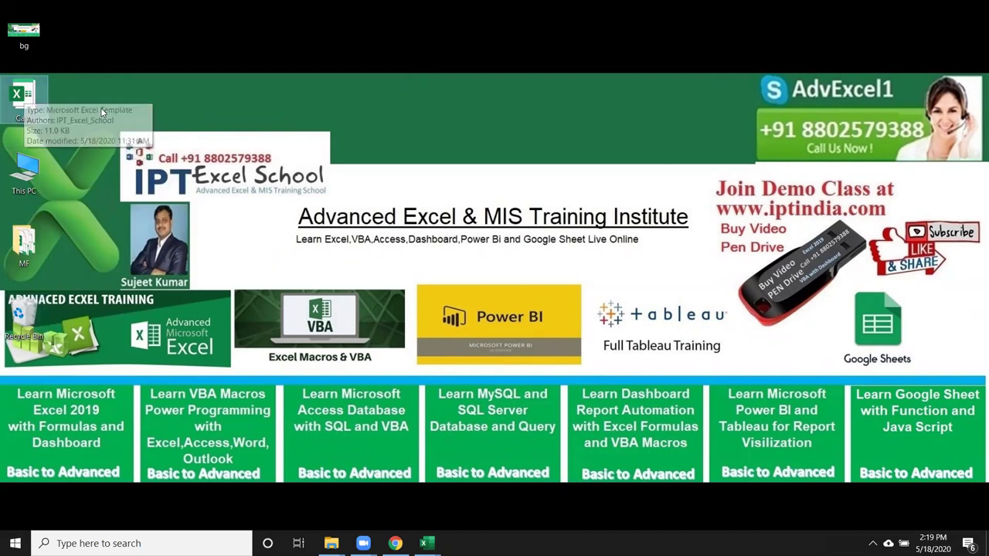
double_click(24, 96)
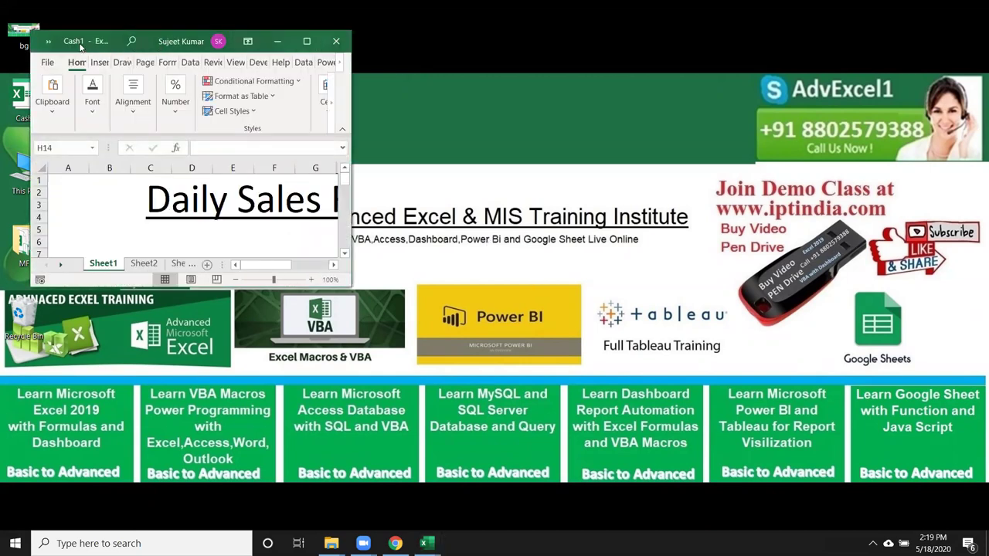
left_click(48, 41)
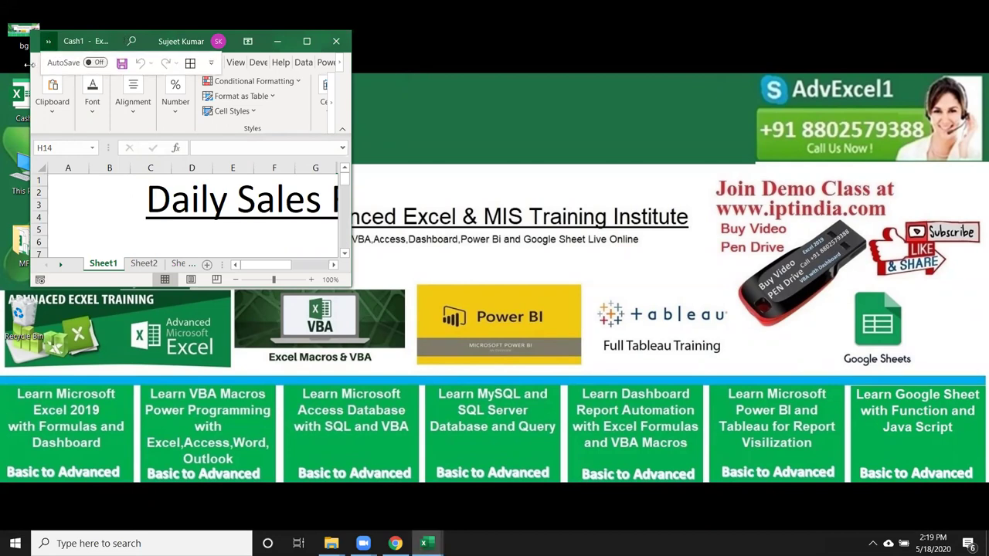
left_click(16, 100)
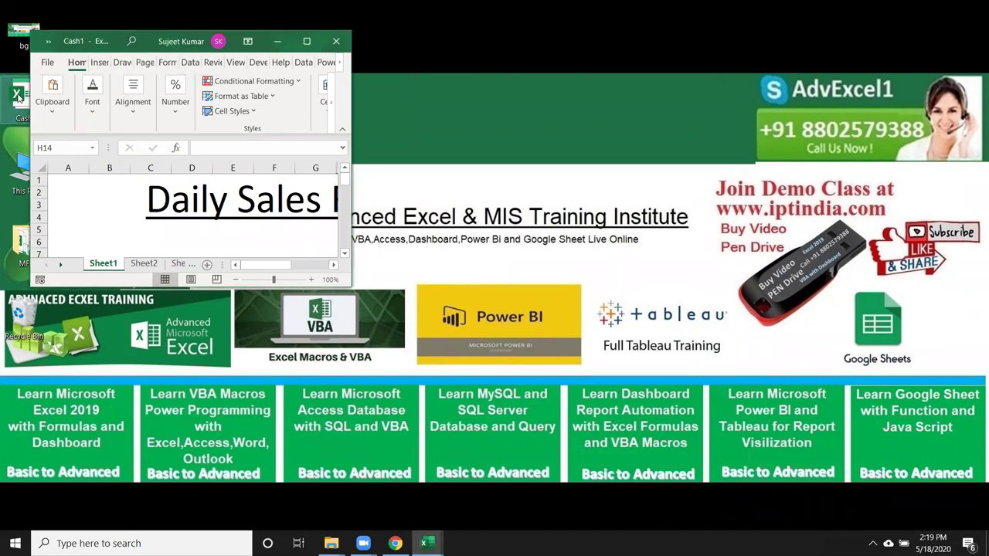
Step: Create a second copy, Cash2, maximize it, then close Cash2 and Cash1
double_click(19, 96)
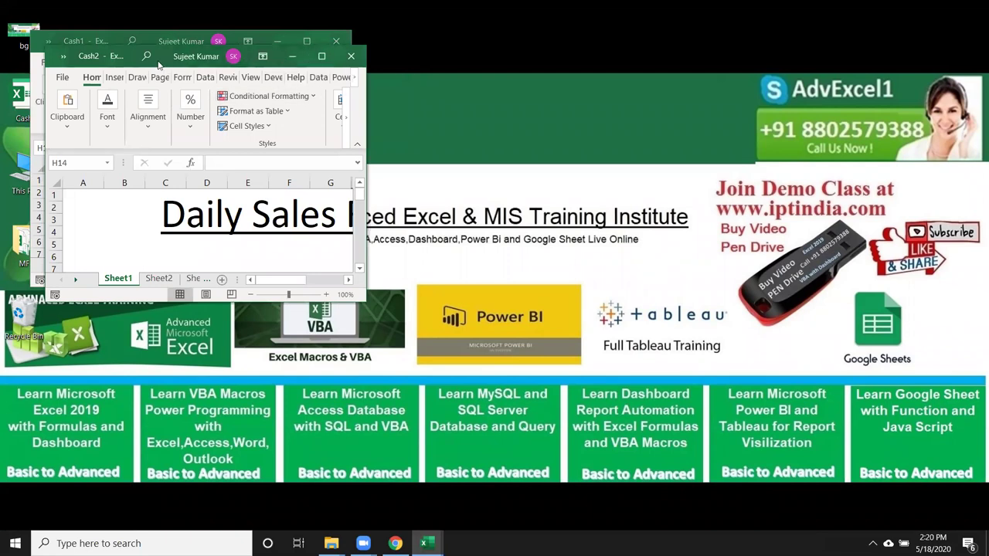
double_click(255, 50)
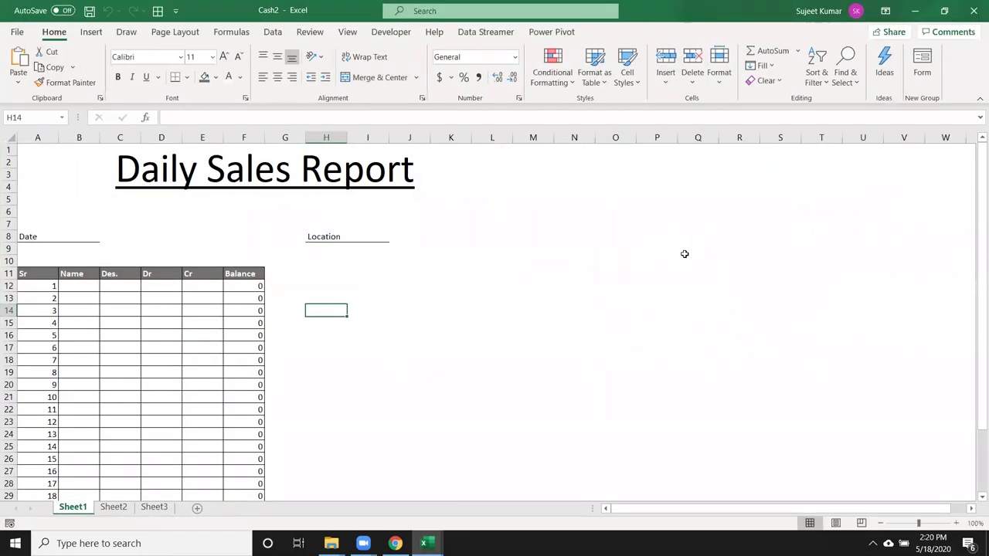
scroll(696, 283, "down", 4)
scroll(696, 283, "down", 2)
scroll(696, 283, "up", 6)
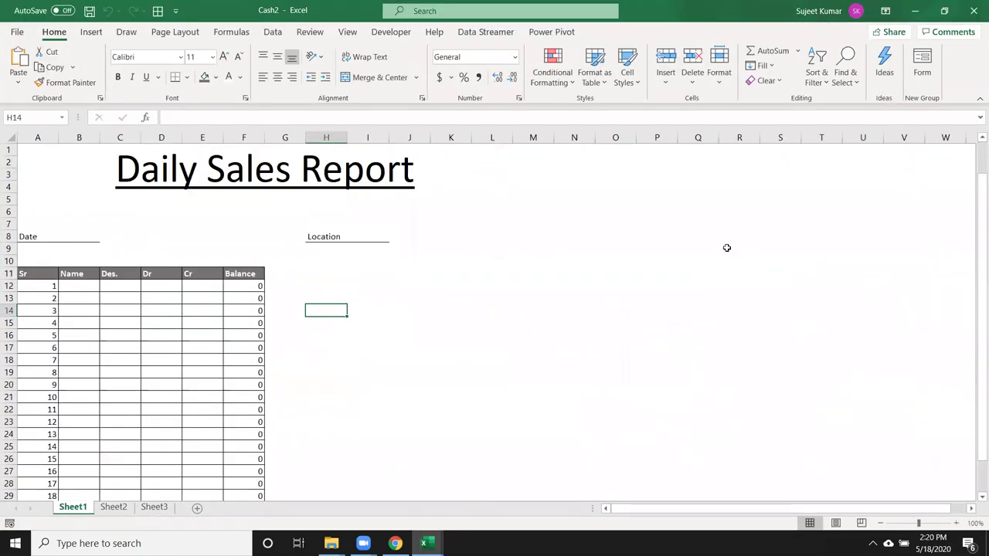
left_click(975, 8)
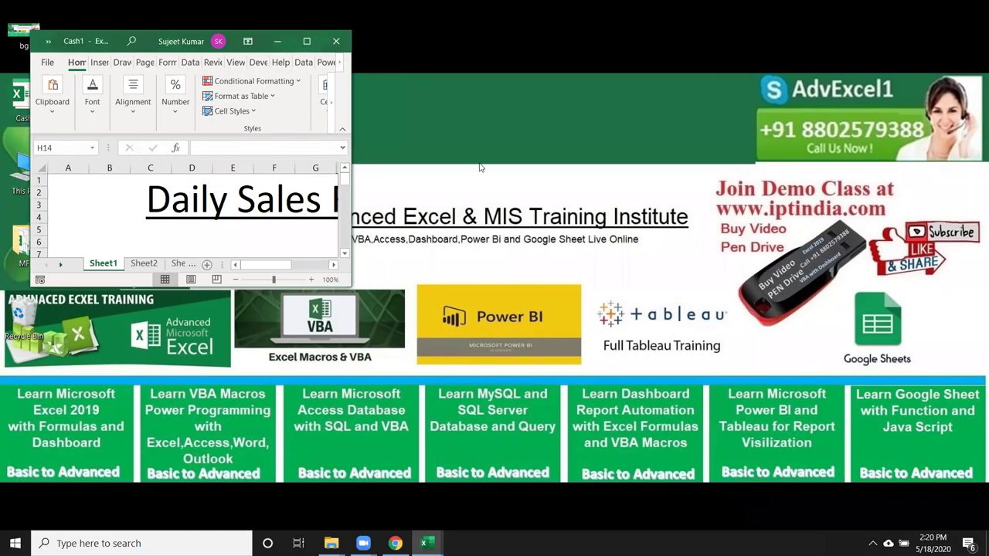
left_click(337, 45)
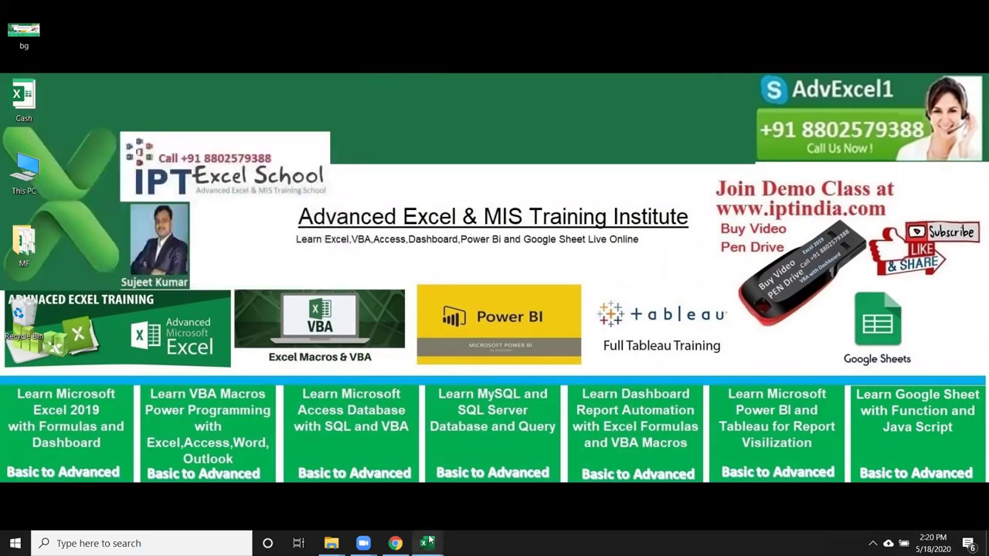
Step: Switch to Book3 from the taskbar and reach its blank Sheet1, selecting A1:C6
mouse_move(426, 543)
left_click(272, 503)
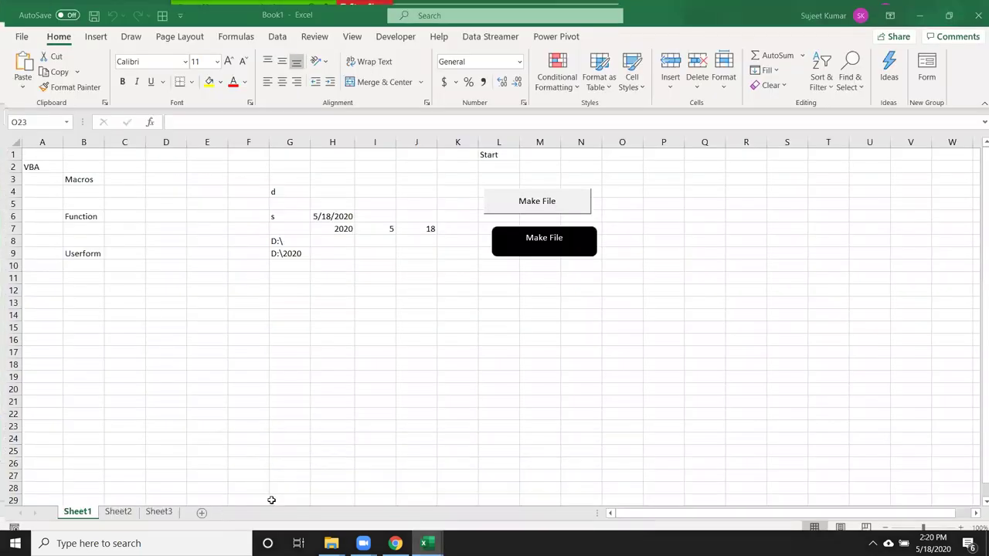
mouse_move(425, 544)
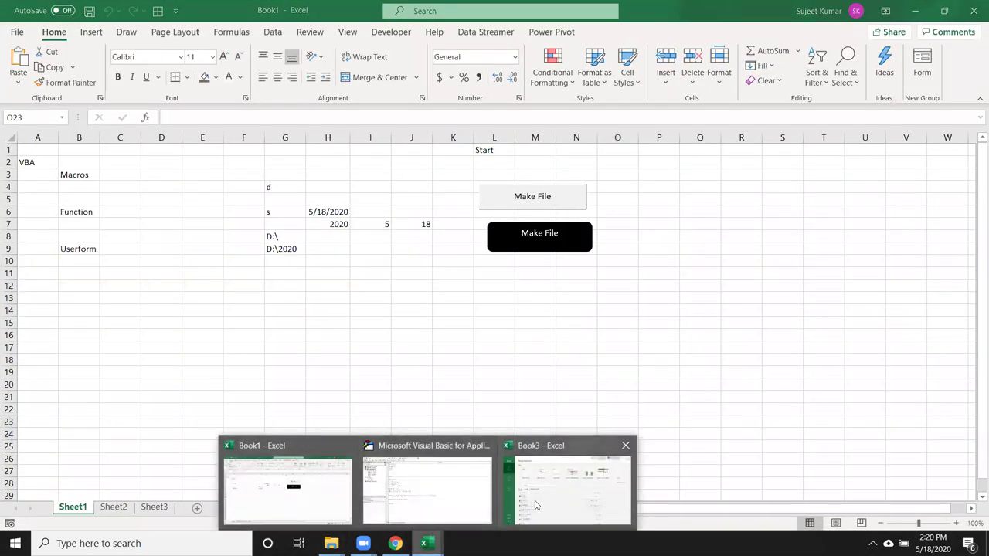
left_click(538, 506)
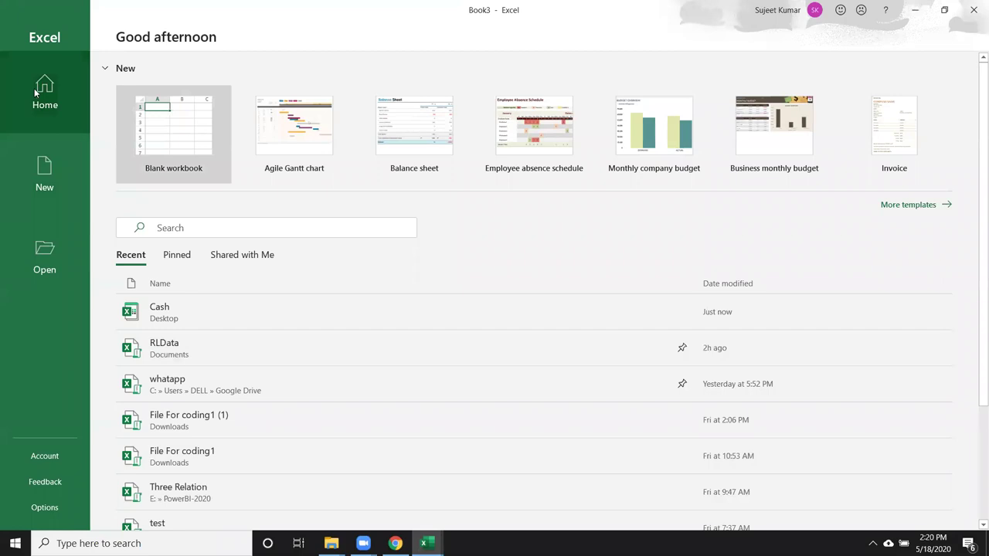
key("Escape")
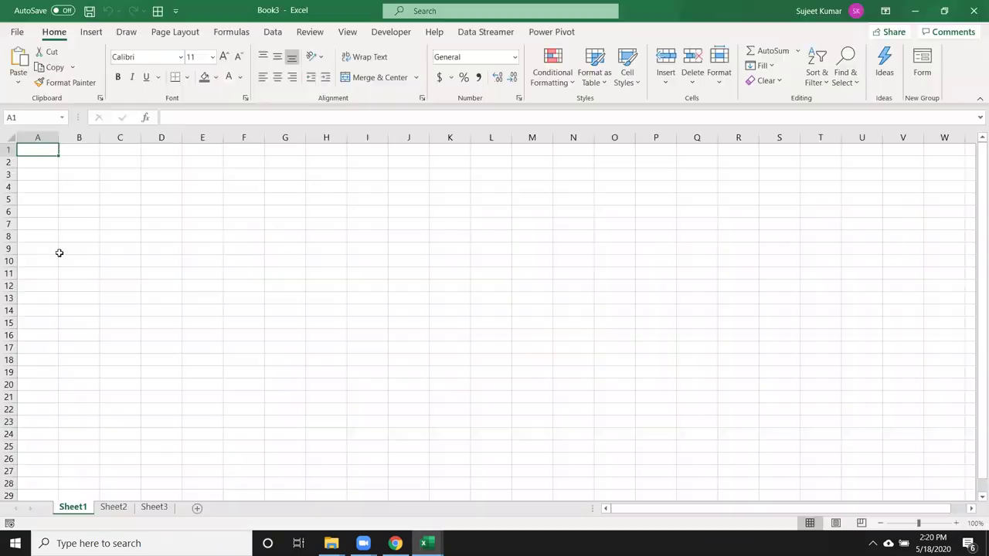
left_click_drag(51, 148, 123, 207)
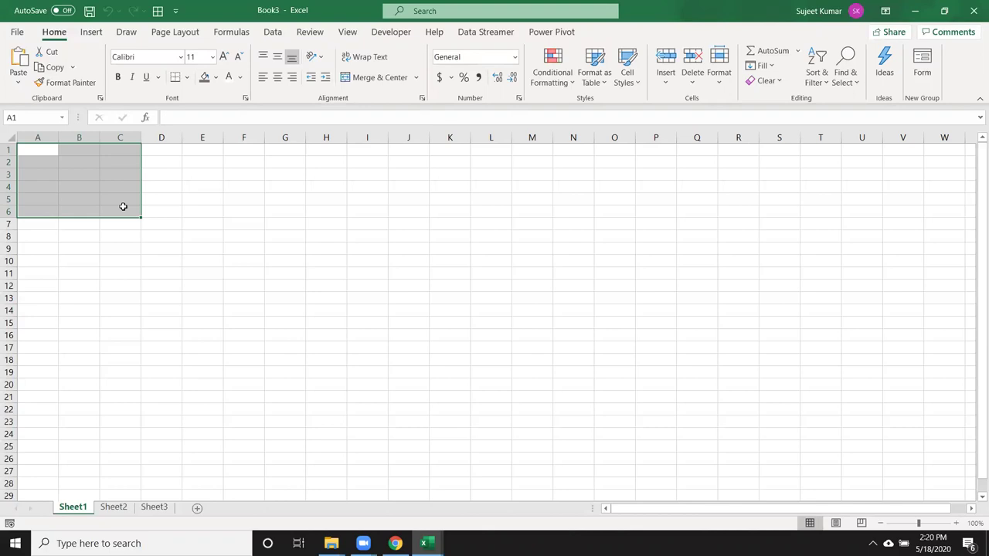
Step: Go into the File view and browse the Home page's recent files
left_click(18, 32)
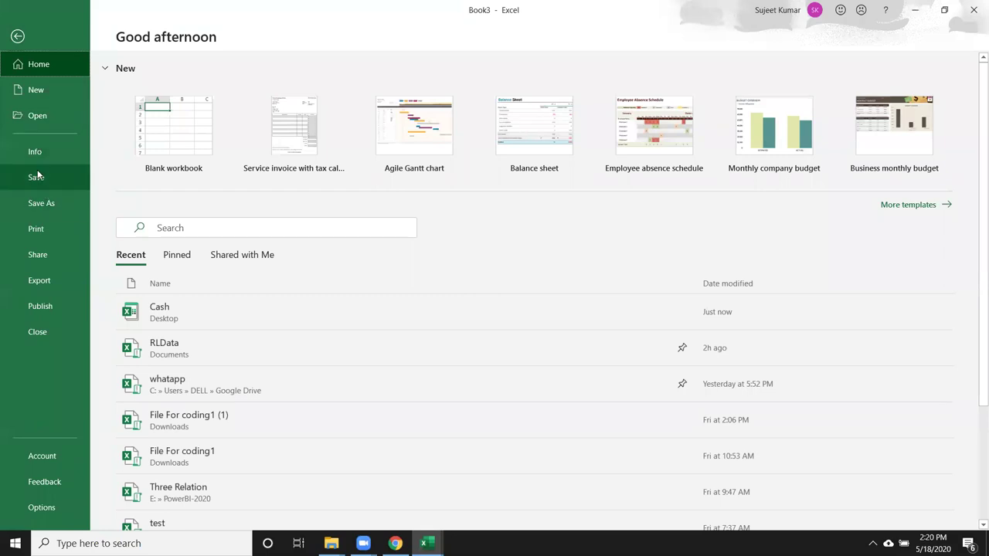
left_click(48, 120)
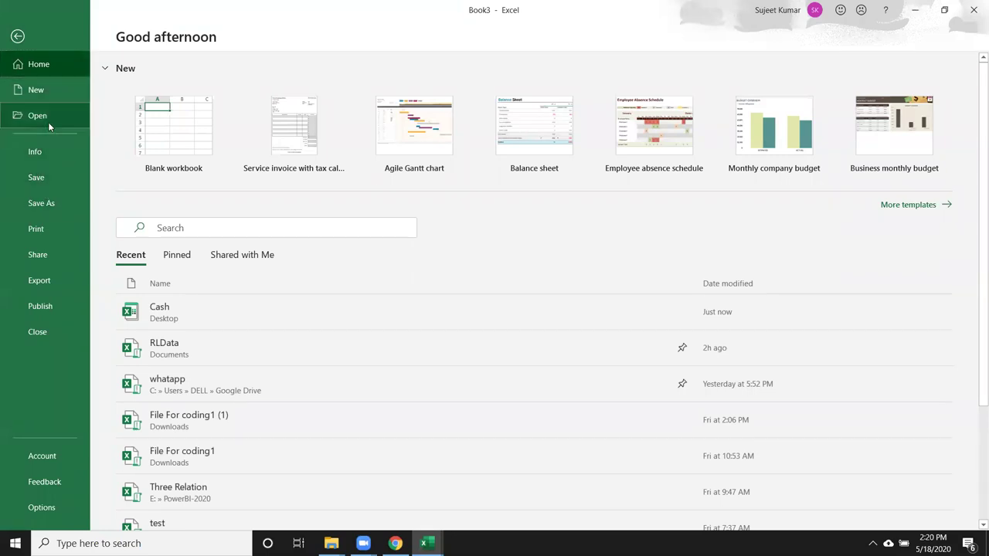
left_click(66, 66)
scroll(331, 310, "down", 3)
scroll(334, 313, "up", 3)
scroll(333, 313, "down", 3)
scroll(335, 311, "up", 3)
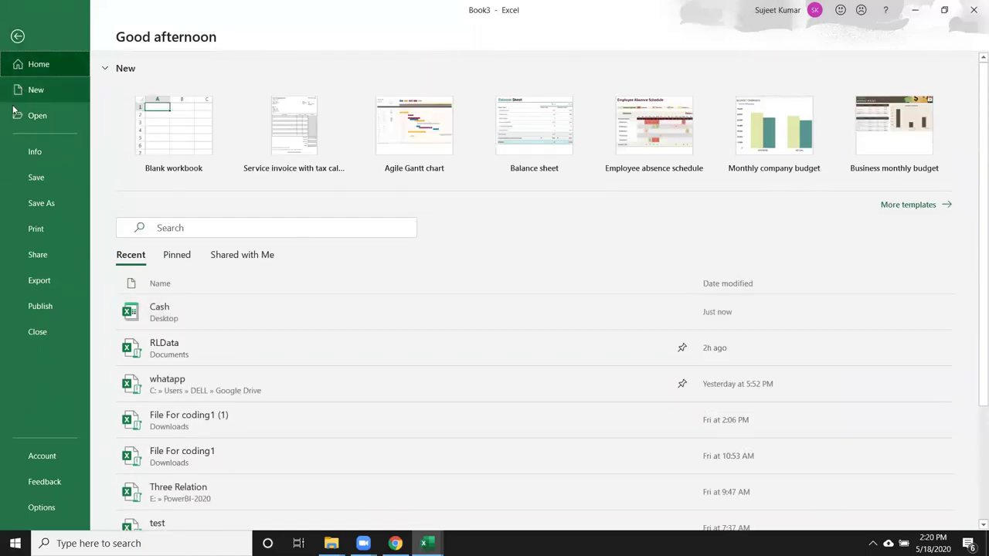
Step: Scroll through the recent workbooks list on the Open page
left_click(37, 125)
scroll(418, 286, "down", 3)
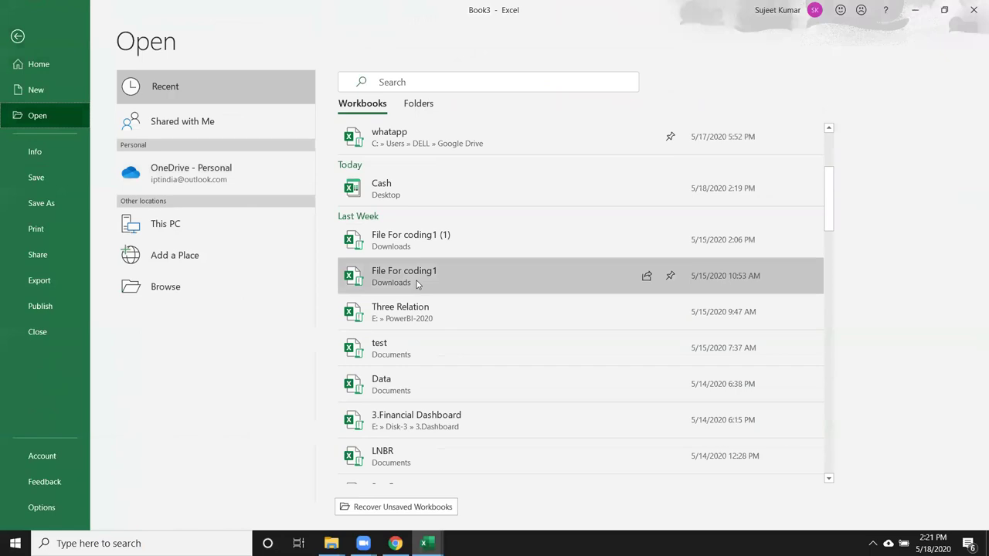
scroll(417, 294, "down", 3)
scroll(417, 299, "down", 3)
scroll(417, 298, "down", 5)
scroll(416, 299, "down", 3)
scroll(416, 300, "down", 3)
scroll(416, 300, "up", 3)
scroll(416, 299, "up", 5)
scroll(416, 299, "up", 5)
scroll(415, 300, "up", 3)
scroll(415, 300, "up", 5)
scroll(417, 288, "up", 2)
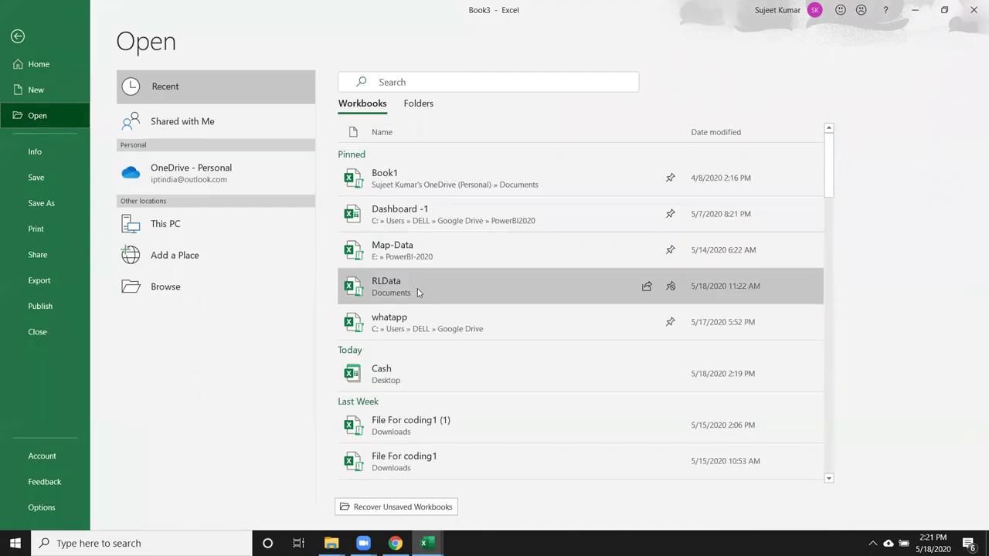
Step: List recently used folders under Open, then show Book3's Info page
left_click(430, 109)
scroll(551, 322, "down", 5)
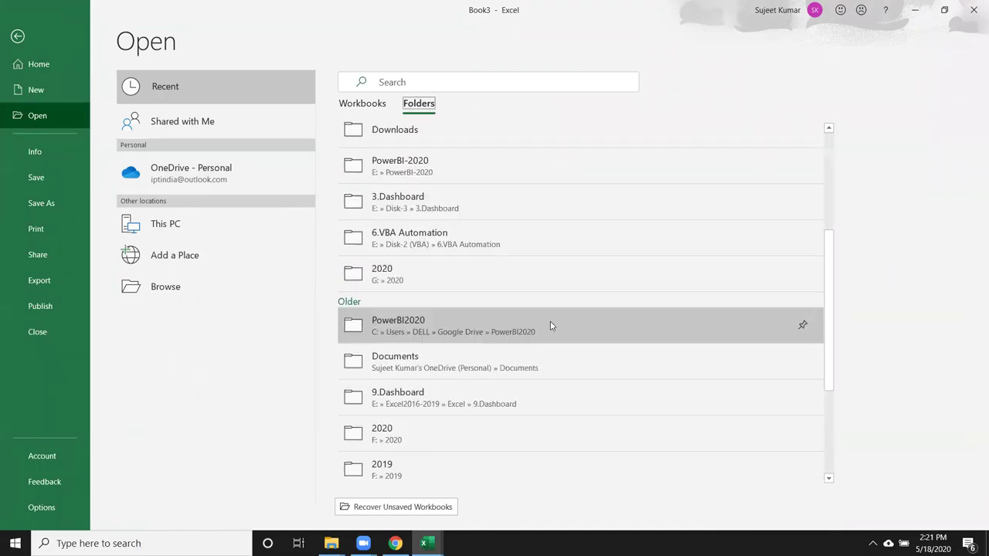
scroll(549, 327, "down", 5)
scroll(638, 315, "up", 3)
scroll(637, 317, "up", 5)
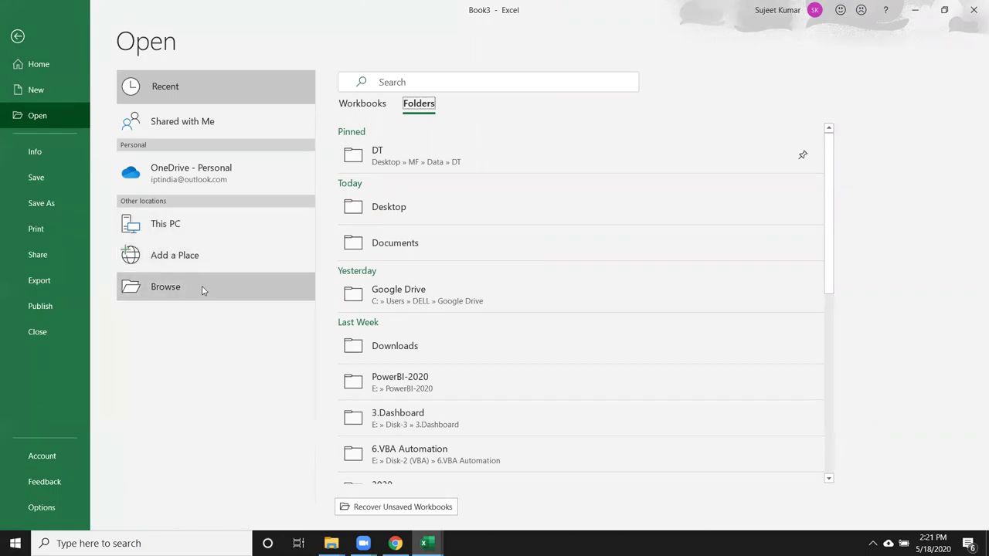
left_click(54, 160)
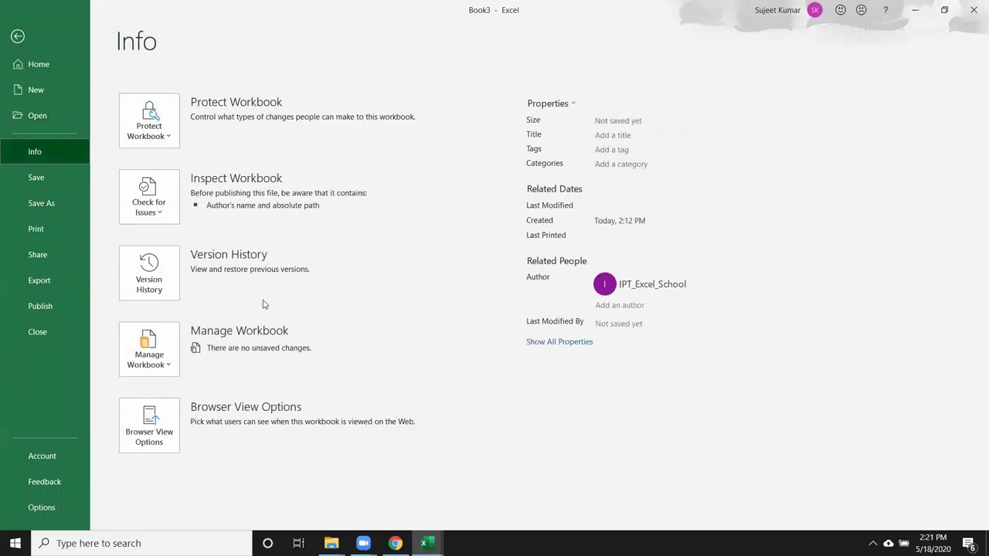
Step: Bring the 18 Explorer window forward and navigate via Downloads to Documents
mouse_move(331, 544)
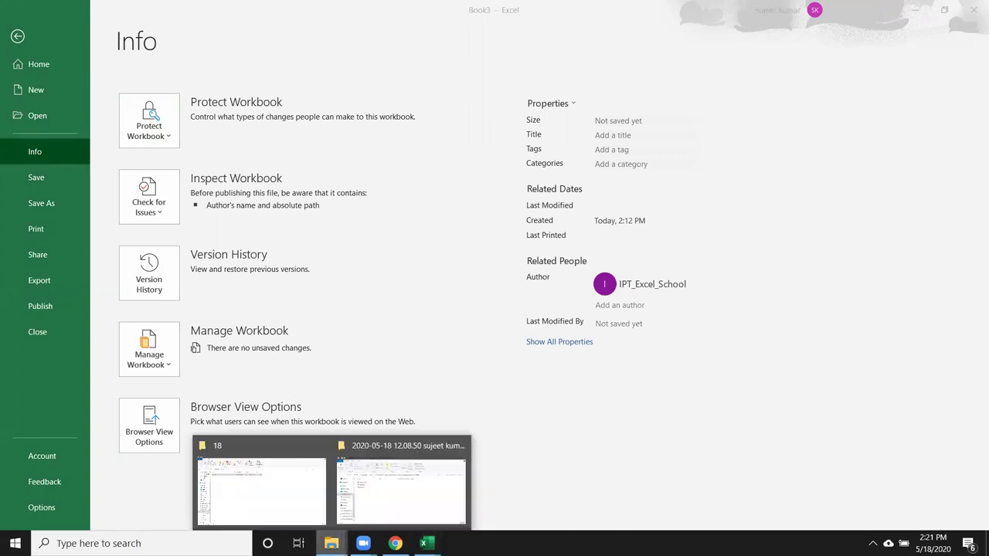
mouse_move(340, 508)
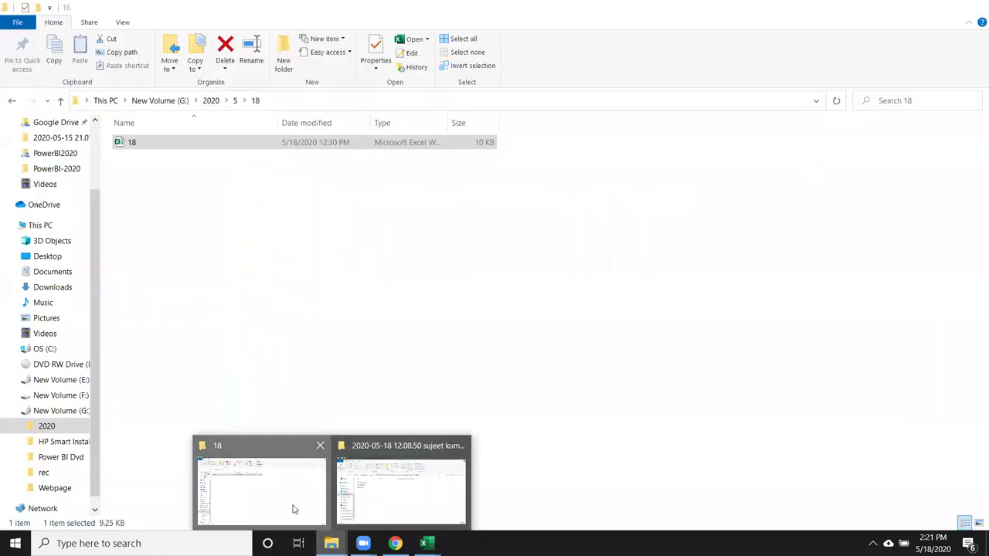
left_click(294, 508)
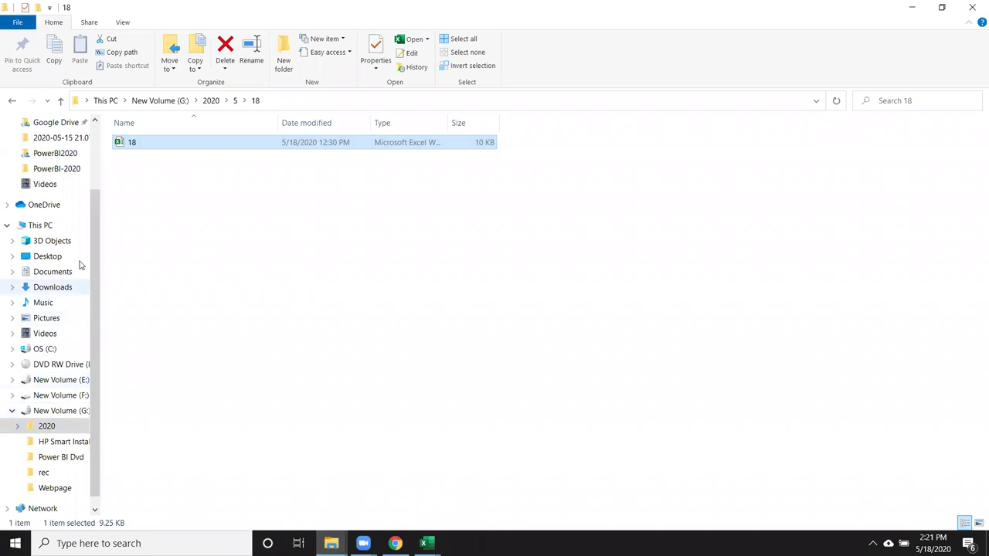
left_click(54, 292)
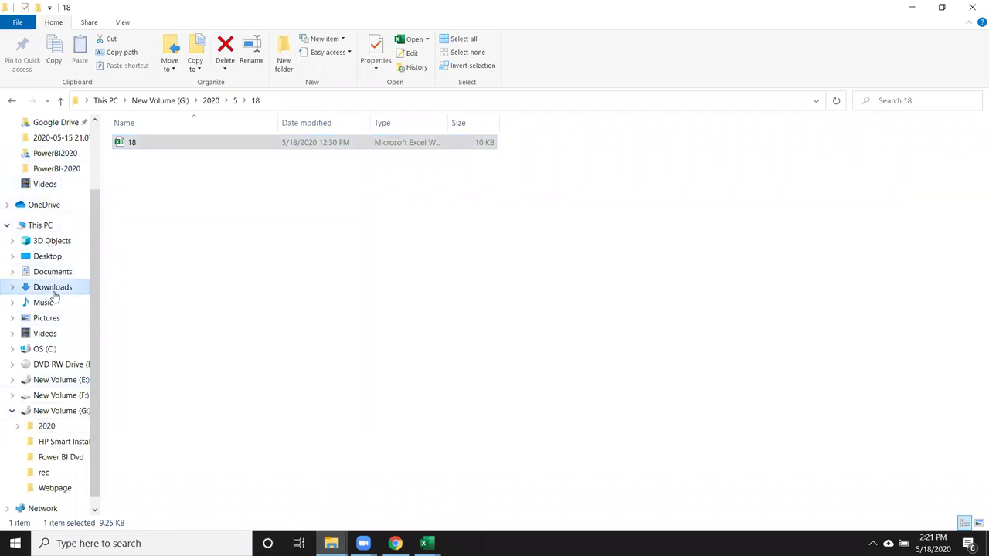
left_click(65, 272)
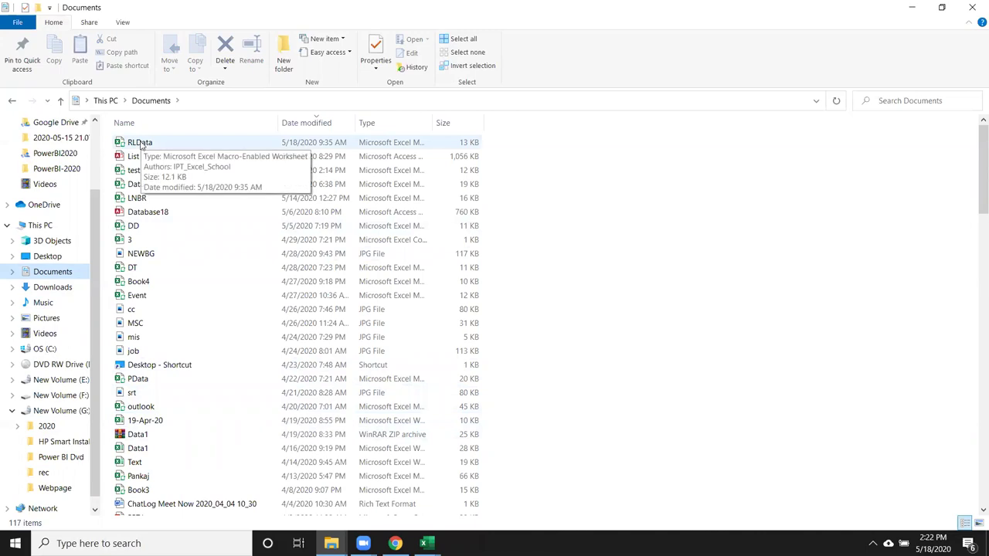
Step: Open RLData's Properties, move the dialog right, and view its Details tab
left_click(142, 143)
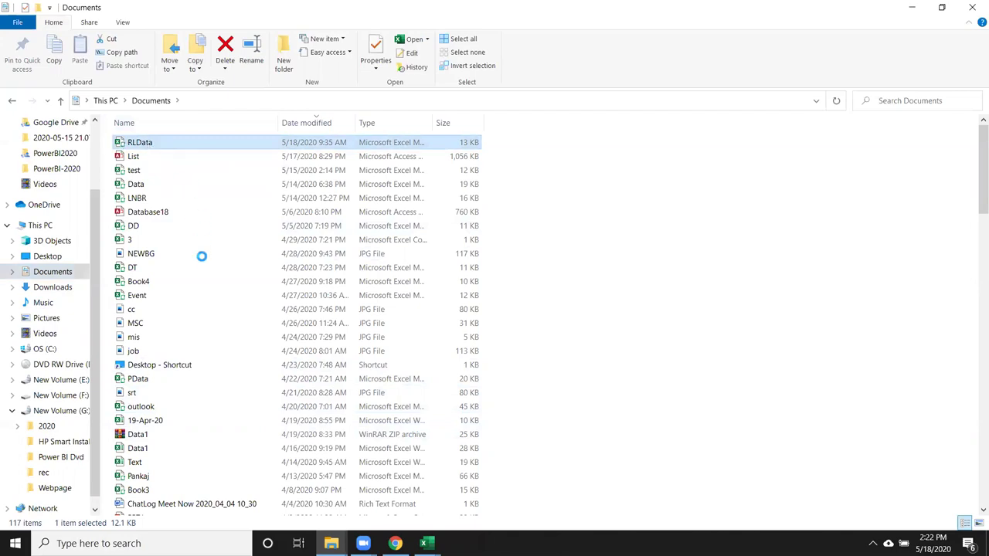
key("shift+F10")
left_click(186, 436)
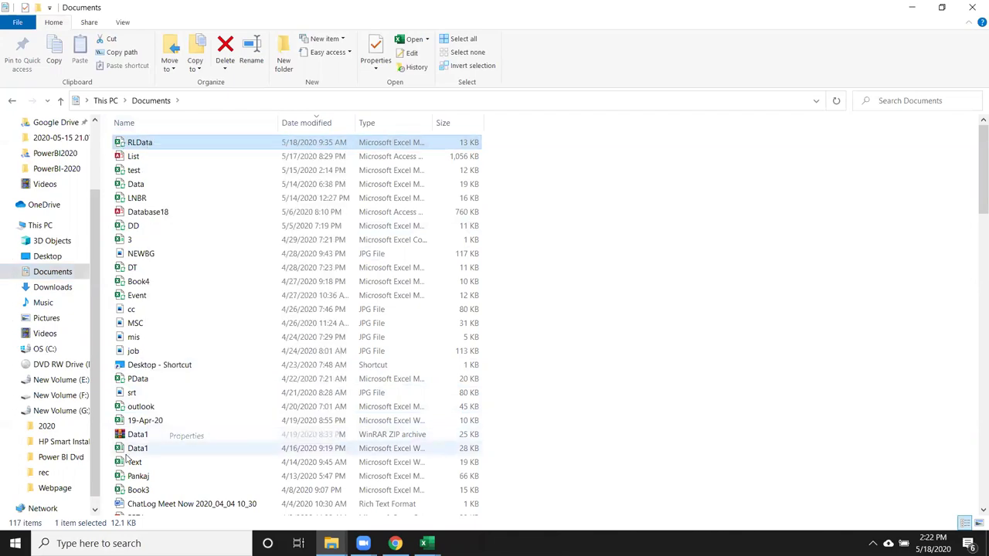
left_click(389, 152)
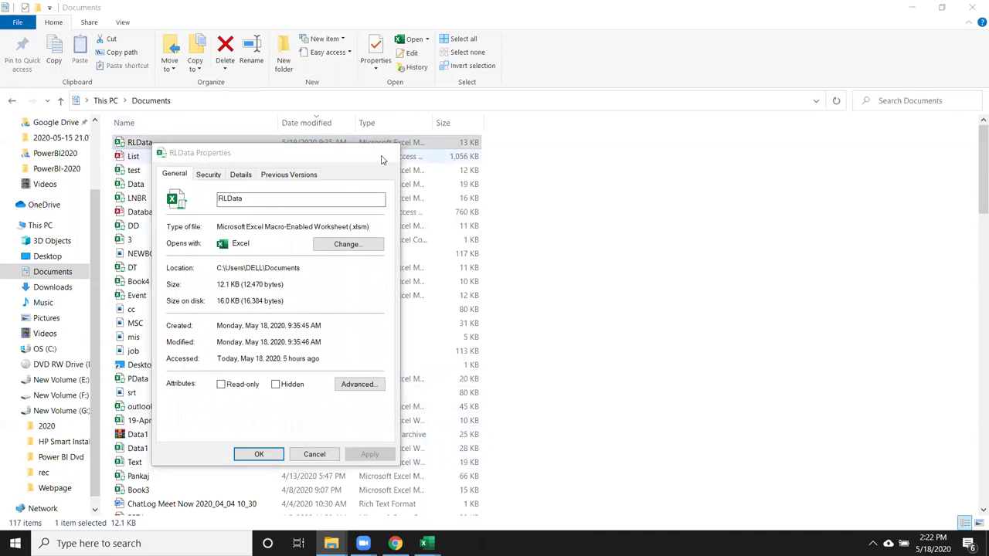
right_click(250, 149)
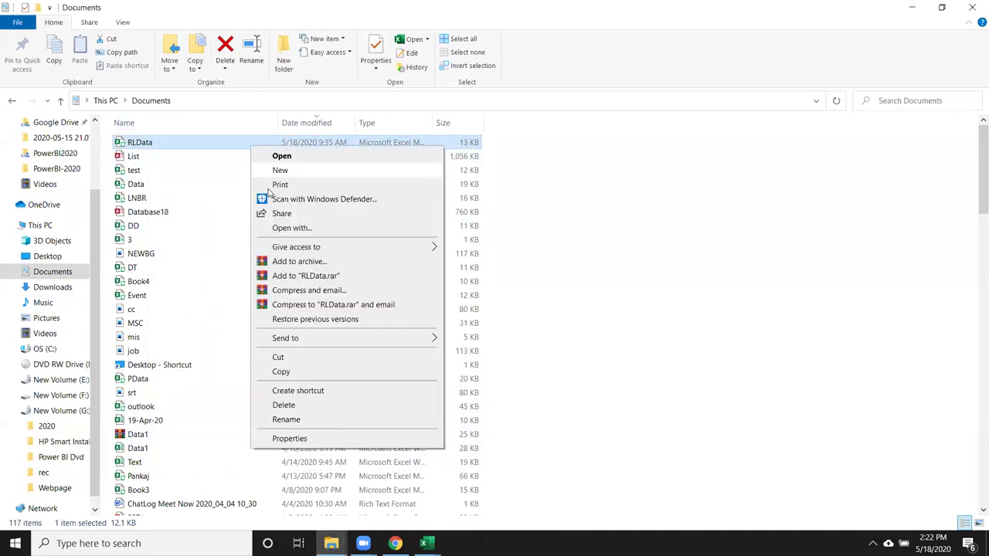
left_click(301, 439)
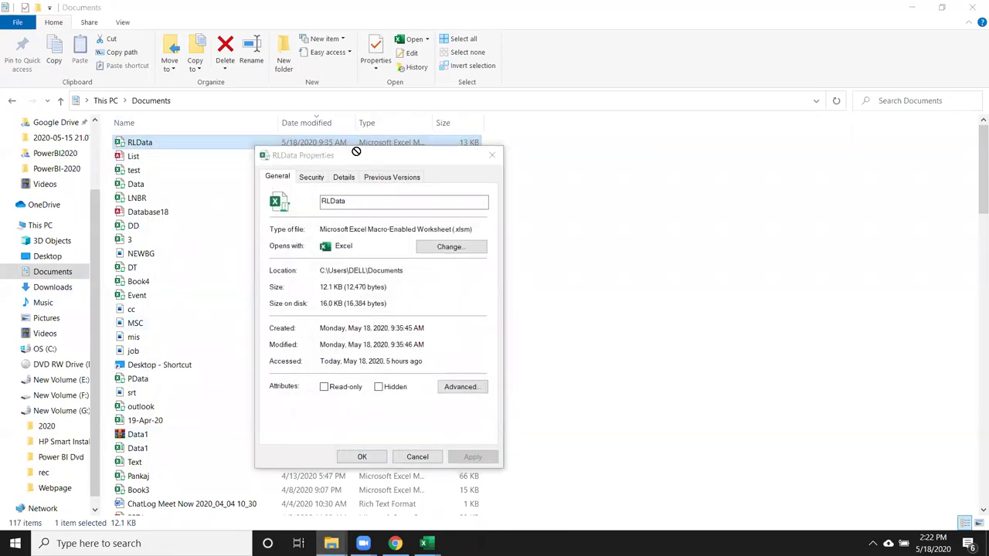
left_click_drag(441, 162, 762, 157)
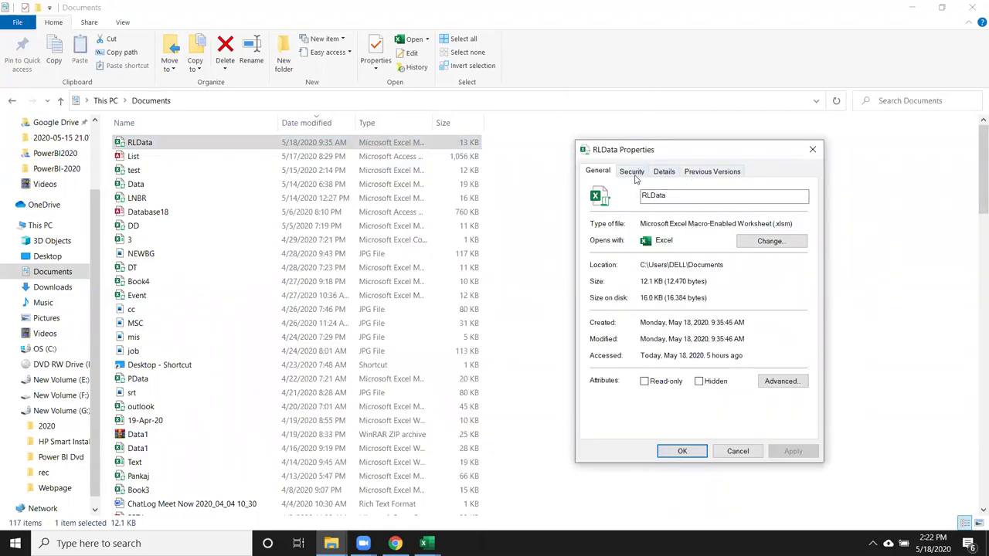
left_click(670, 173)
Step: Set RLData's Title to 'Power BI Sample Data' and its Subject to 'Class 9.30 AM'
left_click(655, 219)
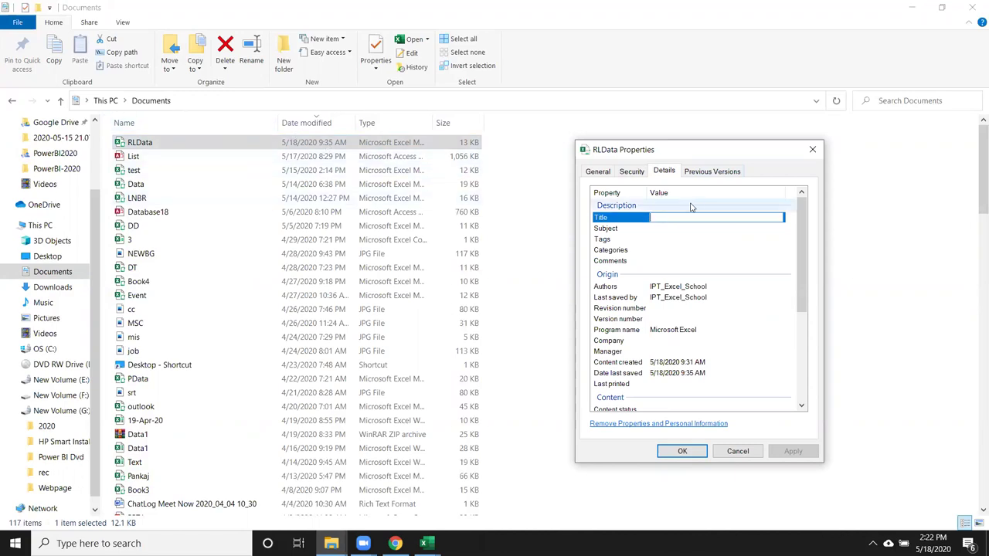
type("Power")
type(" BI")
type(" Sample")
type(" Join")
type("ta")
left_click(685, 229)
type("Class 9.30 AM")
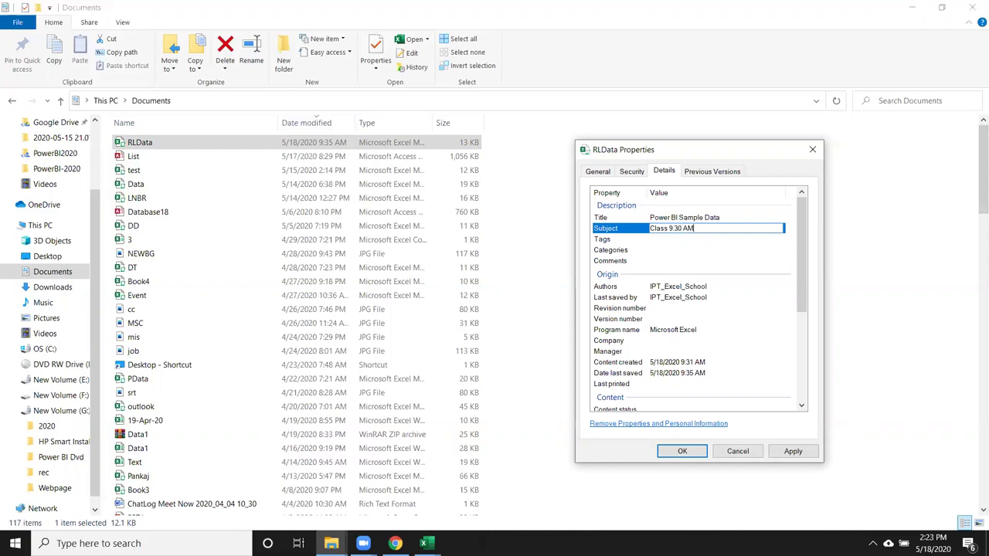
Step: Add the tags 'Join,Rel' and apply the new file details
left_click(696, 239)
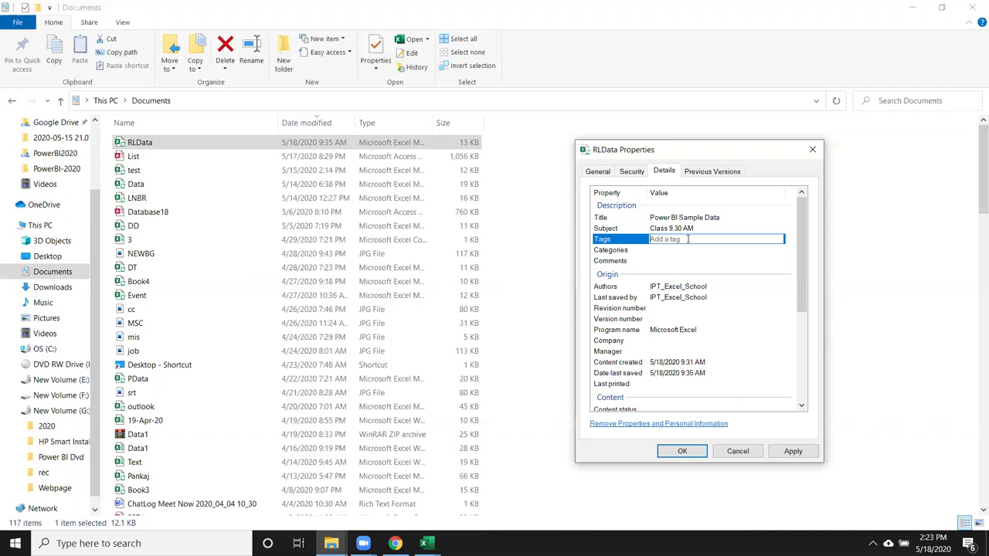
type("Join")
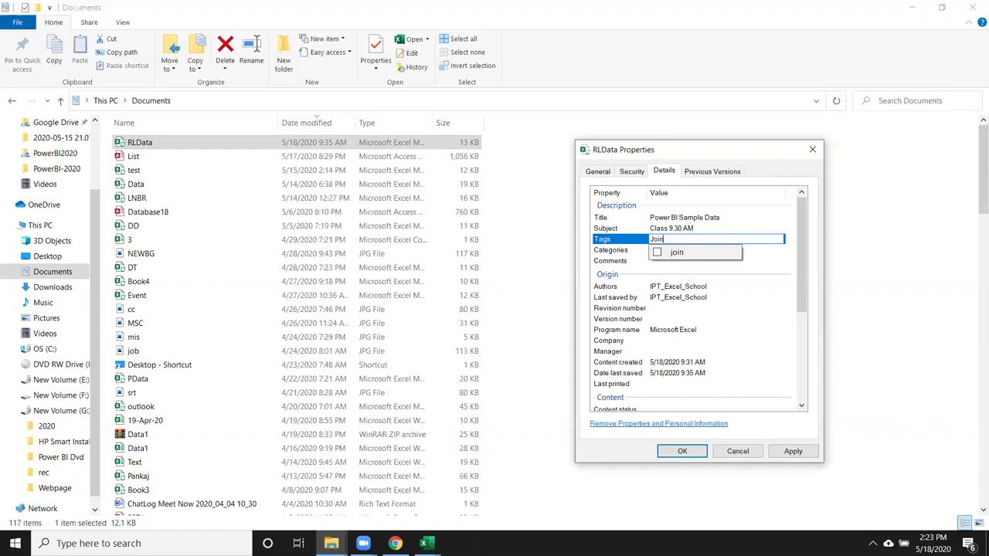
type(";")
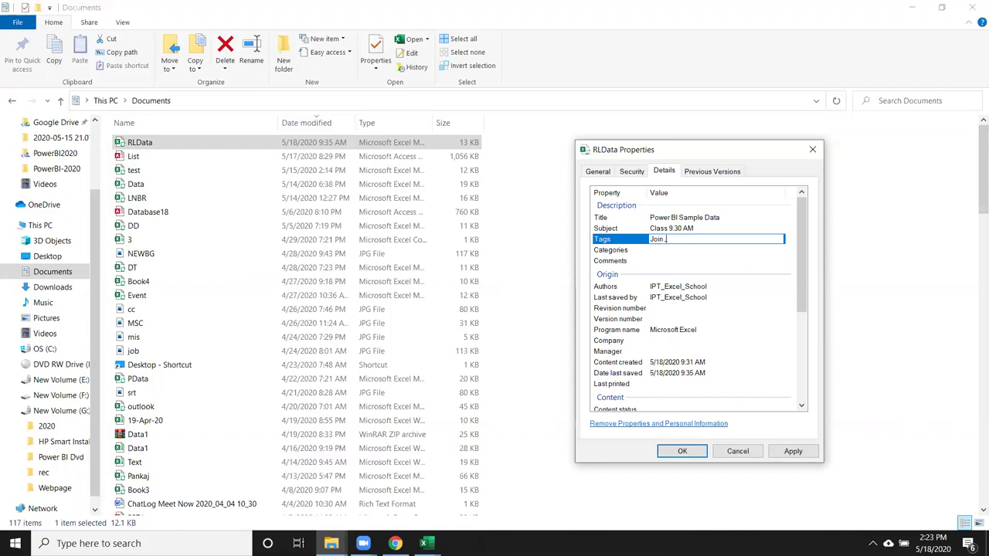
key("BackSpace")
key("BackSpace")
type(",Rel")
left_click(796, 454)
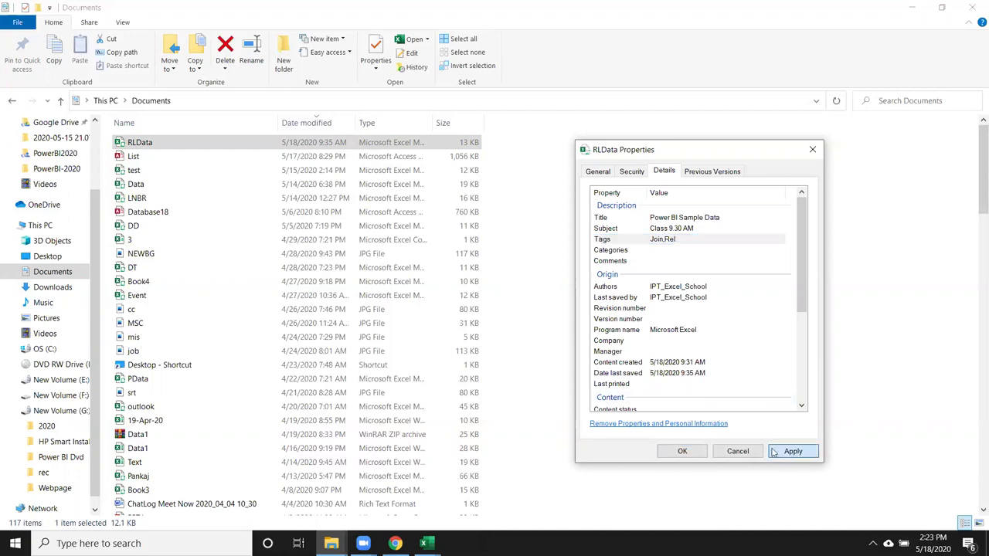
left_click(661, 250)
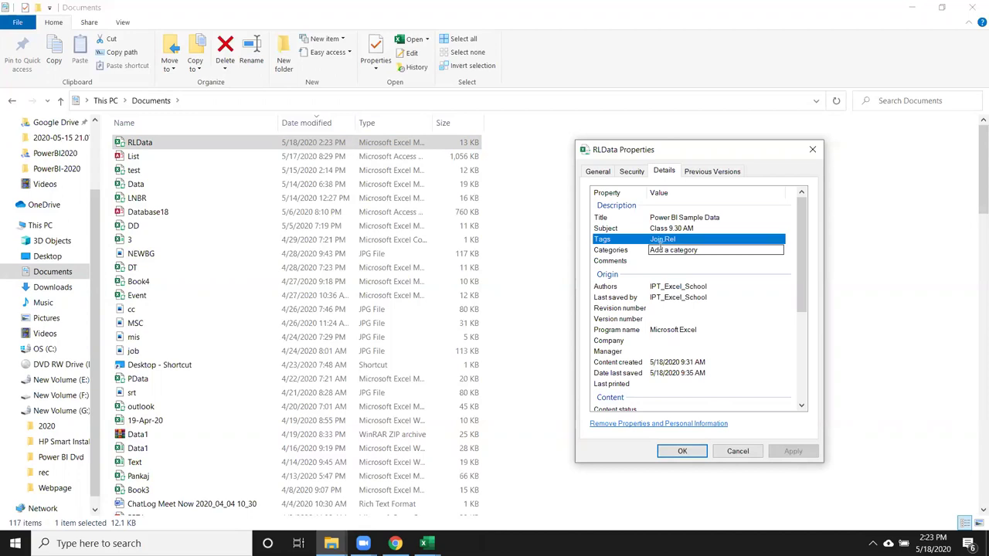
key("Escape")
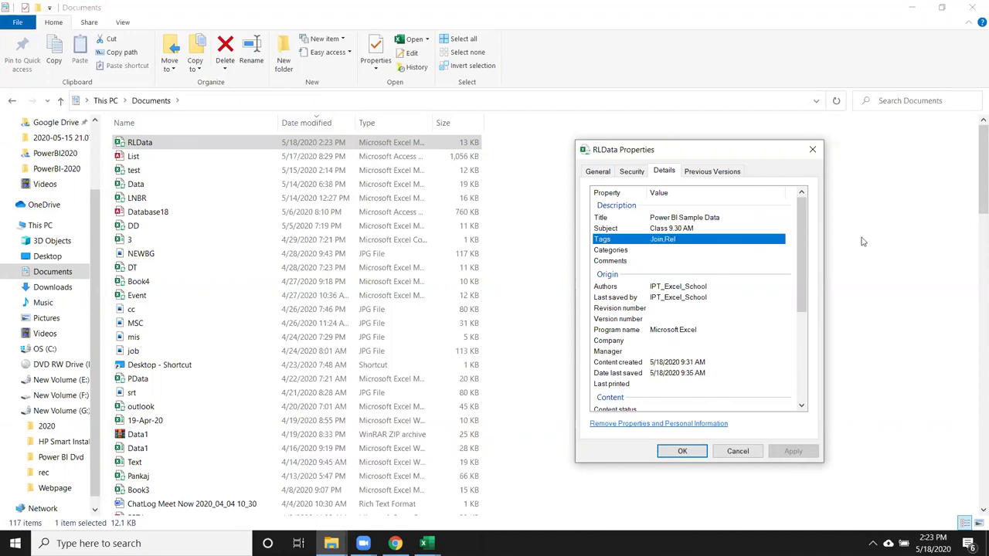
Step: Close RLData's properties, refresh Documents and check RLData's updated title and subject
left_click(688, 453)
right_click(626, 281)
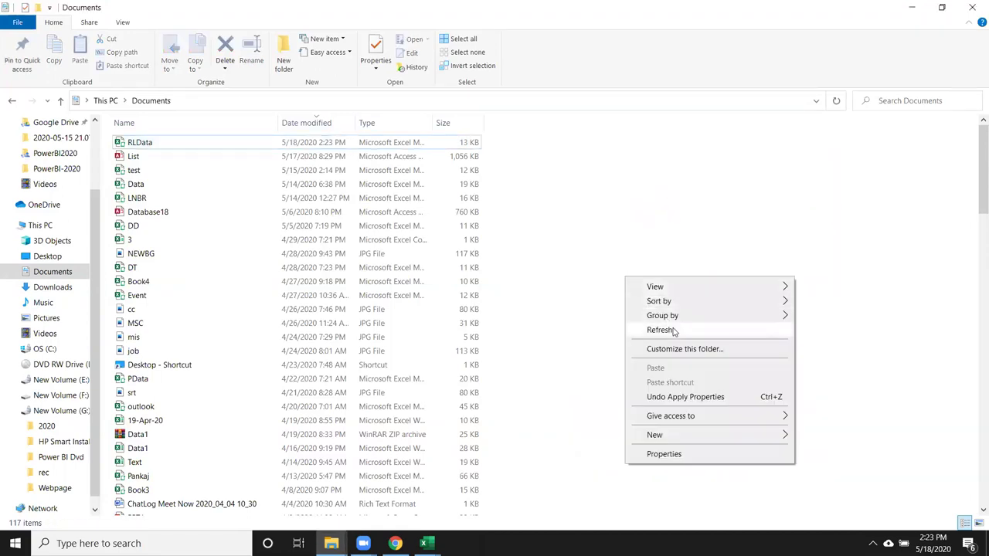
left_click(674, 327)
left_click(233, 144)
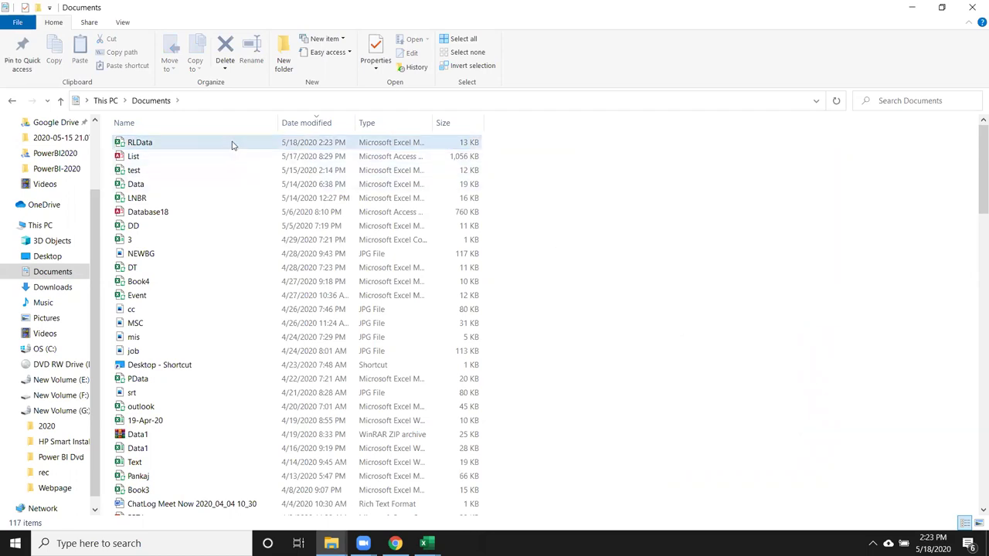
mouse_move(233, 145)
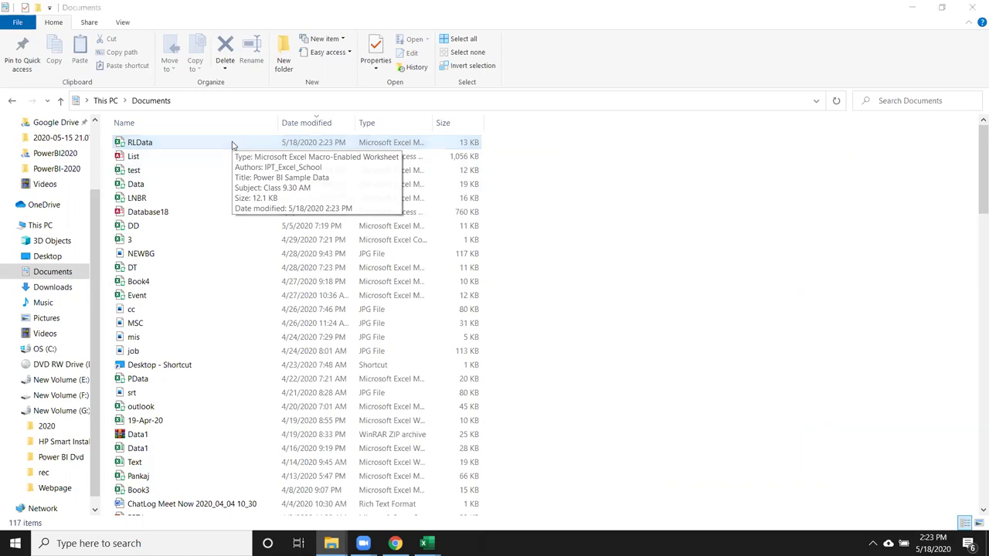
Step: Launch Firefox by searching 'moz' from the Start menu
key("super")
type("moz")
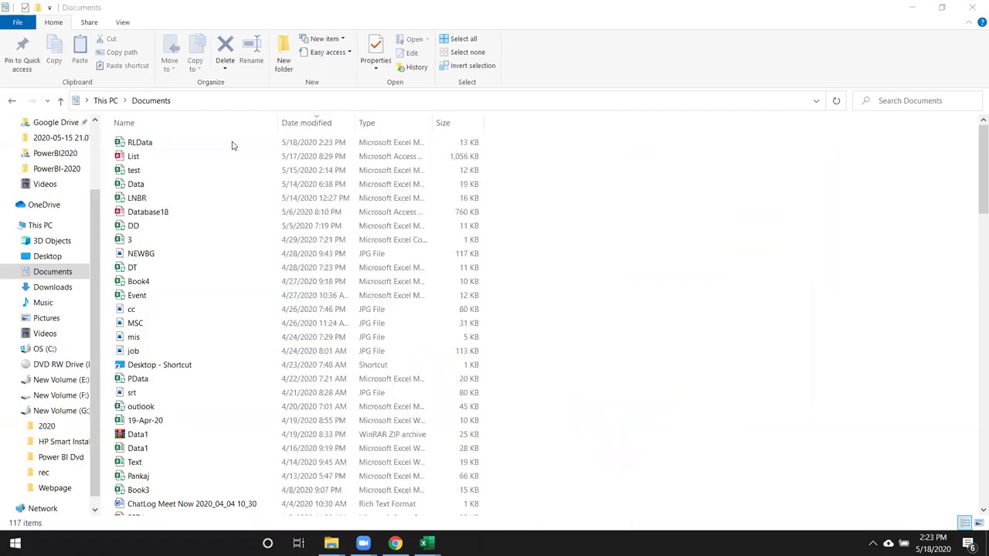
left_click(397, 243)
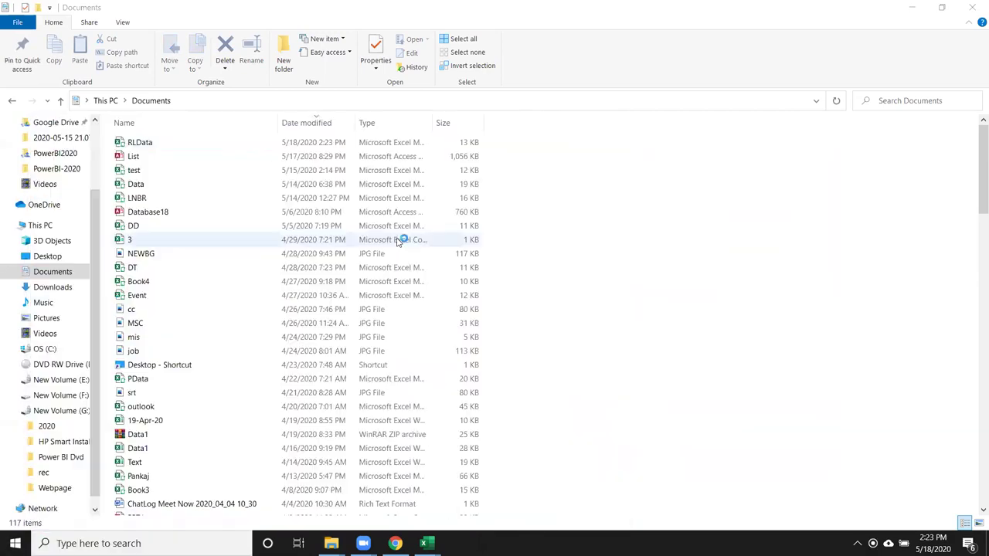
Step: Close File Explorer and start saving Book3 as .xlsm into the pinned DT folder
left_click(974, 8)
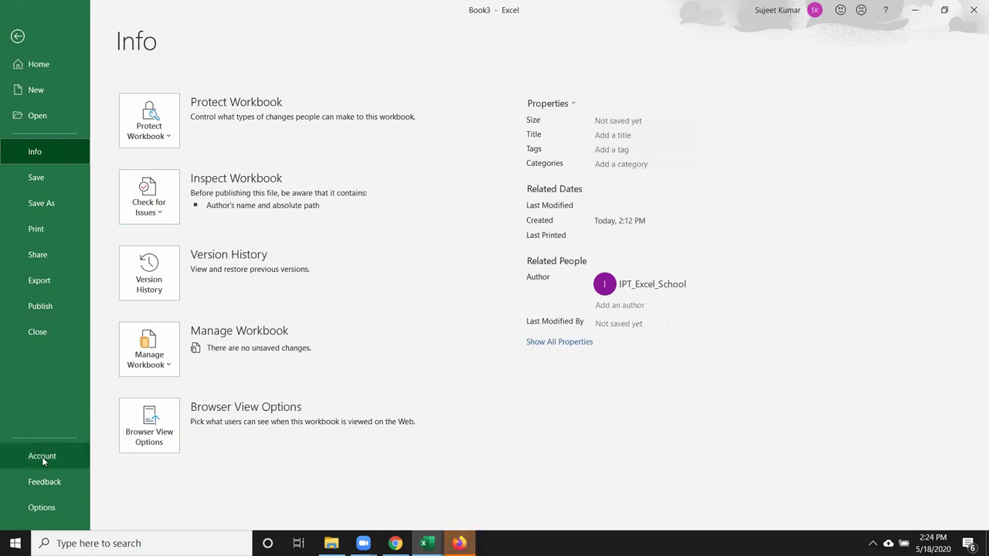
left_click(42, 203)
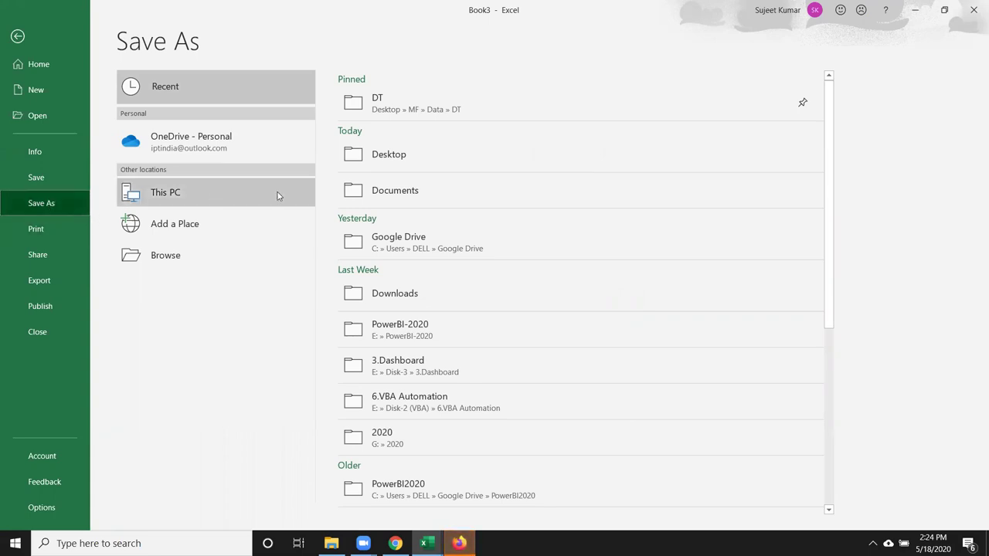
left_click(396, 117)
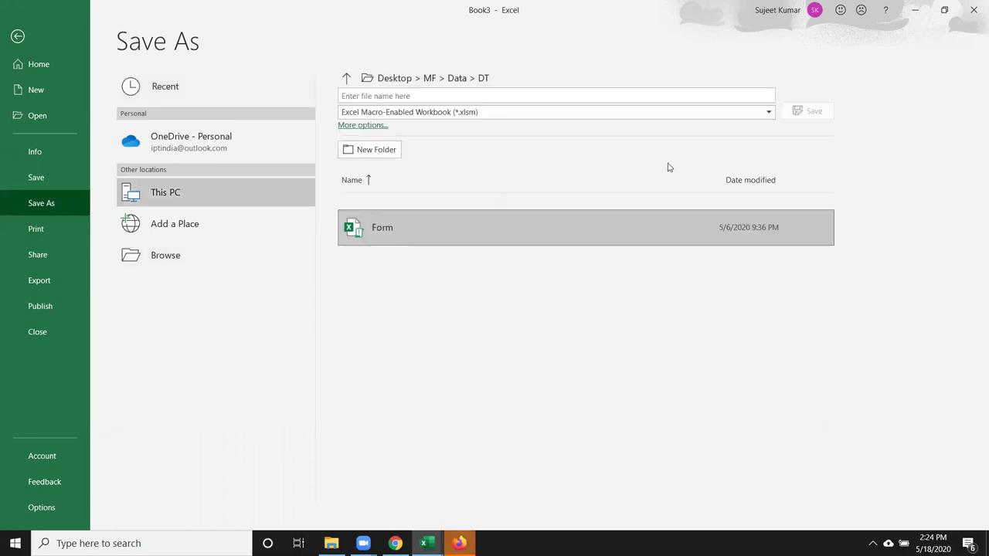
Step: Browse Book3's save file types down to XPS Document, then bring up File Explorer
left_click(364, 116)
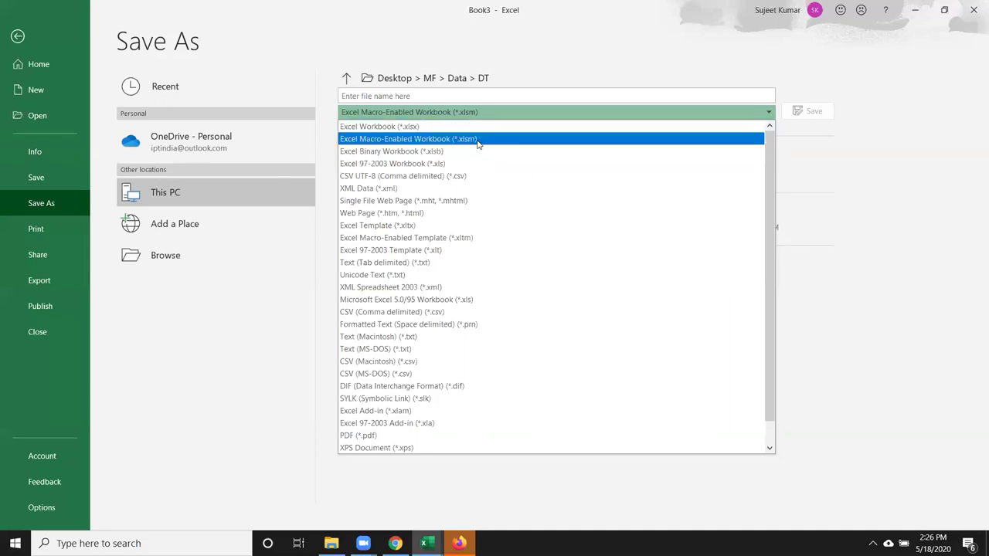
key("End")
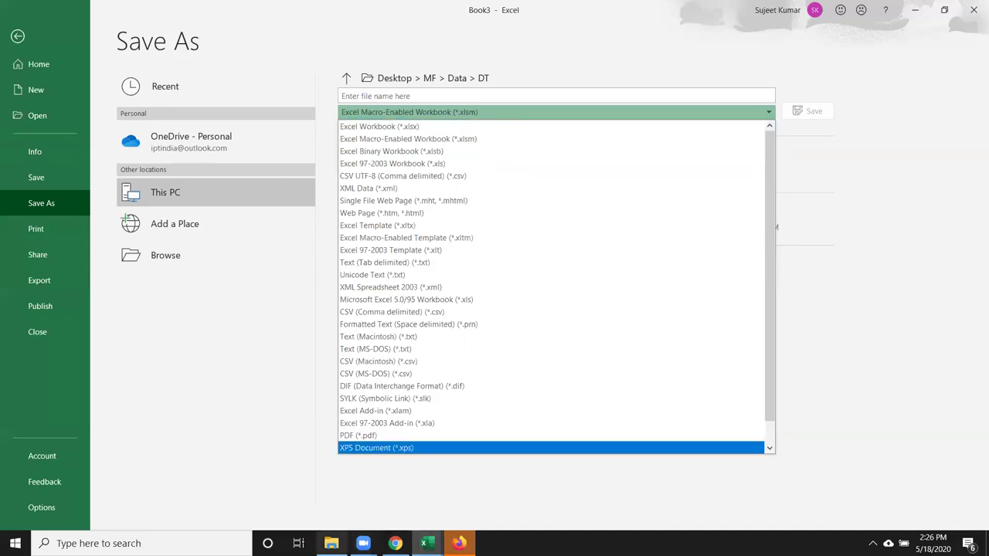
left_click(330, 543)
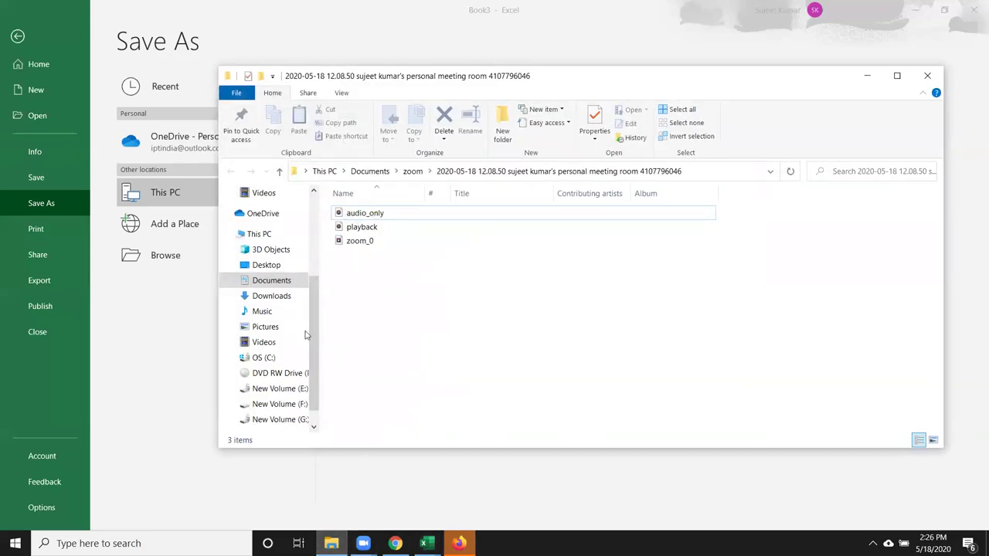
Step: Go via Downloads to Documents and maximize Explorer to list its 117 items
left_click(256, 299)
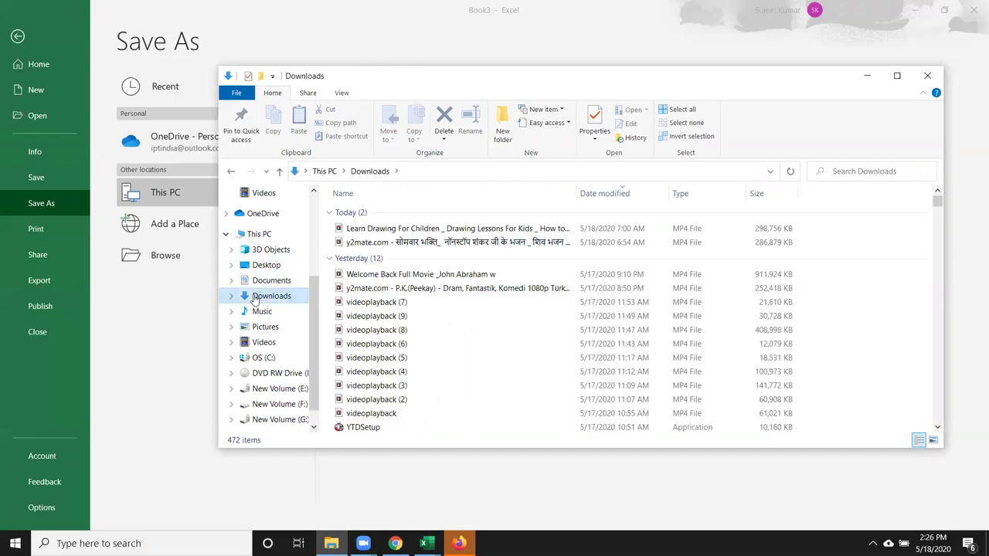
left_click(259, 286)
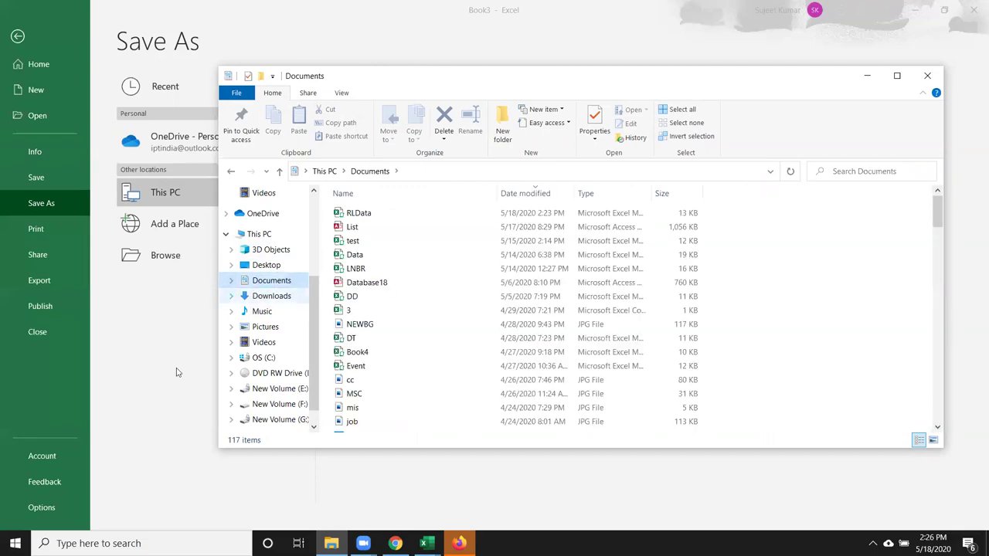
left_click(897, 75)
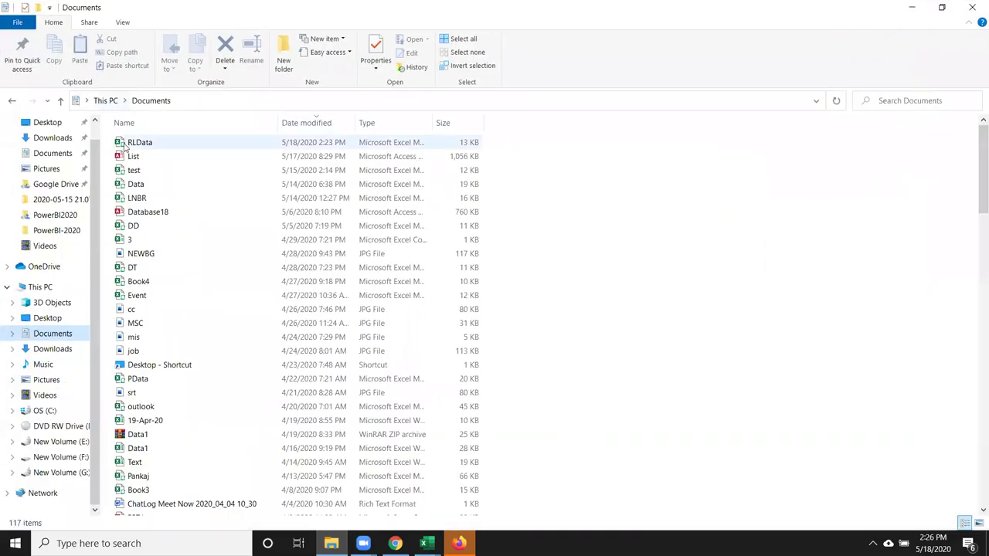
mouse_move(129, 147)
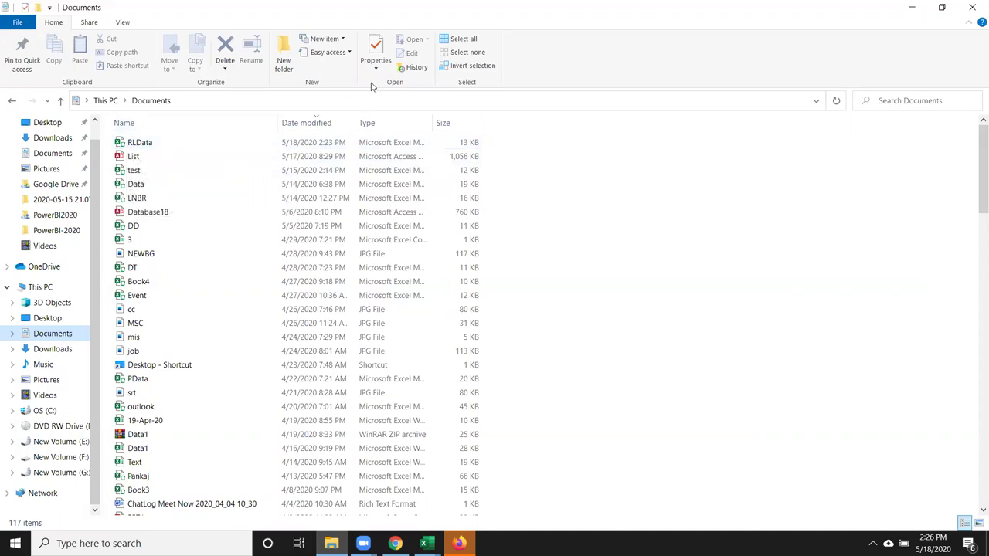
scroll(118, 30, "down", 1)
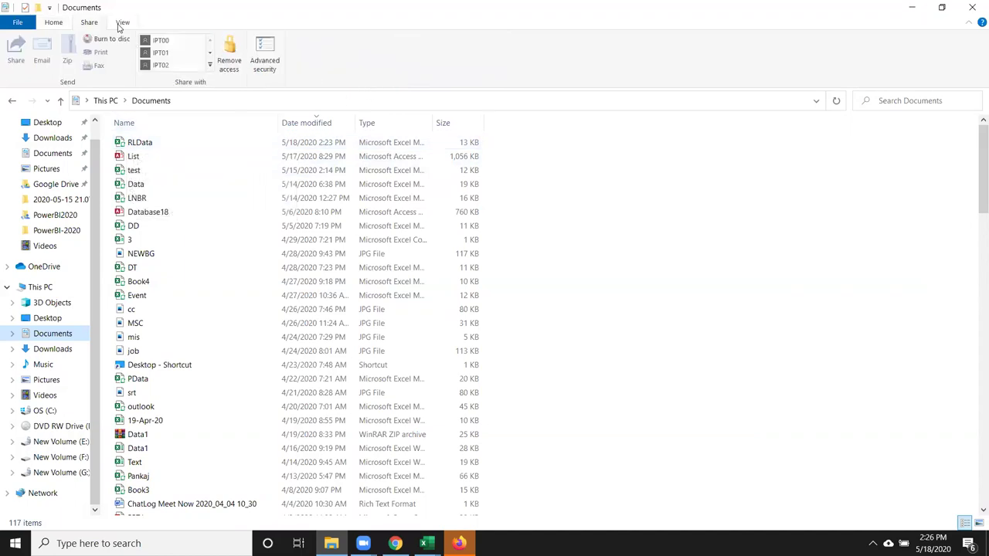
left_click(122, 22)
left_click(129, 41)
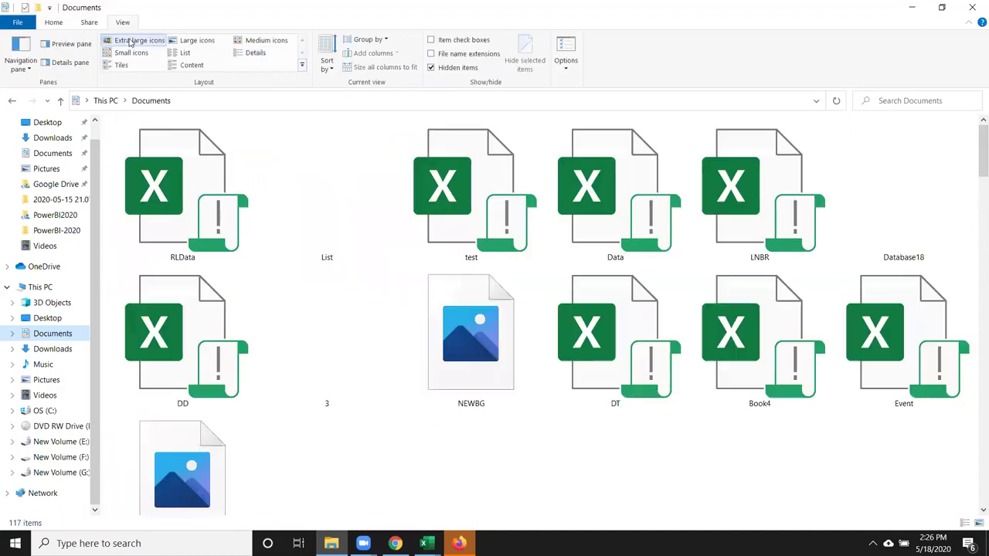
mouse_move(220, 227)
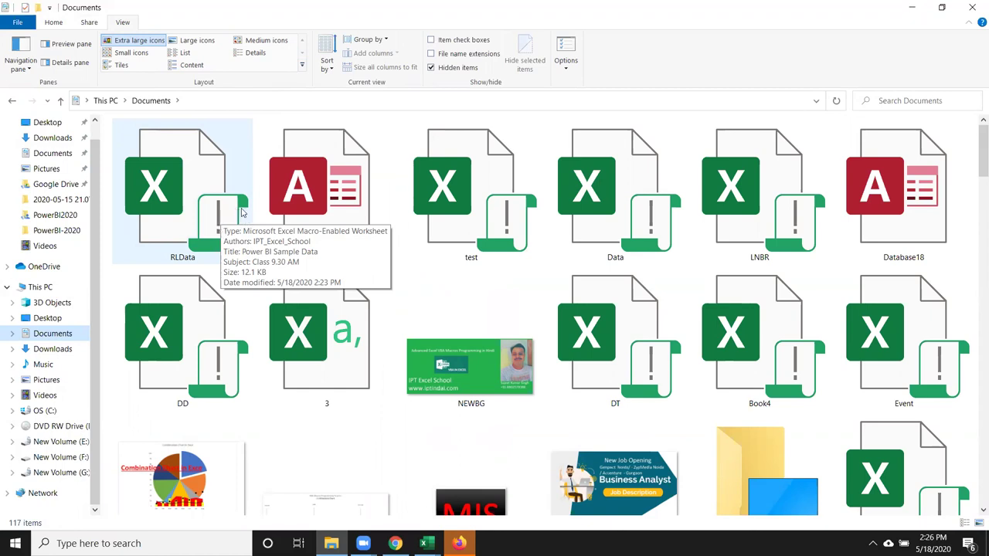
scroll(243, 216, "down", 2)
scroll(243, 218, "down", 5)
scroll(244, 220, "down", 5)
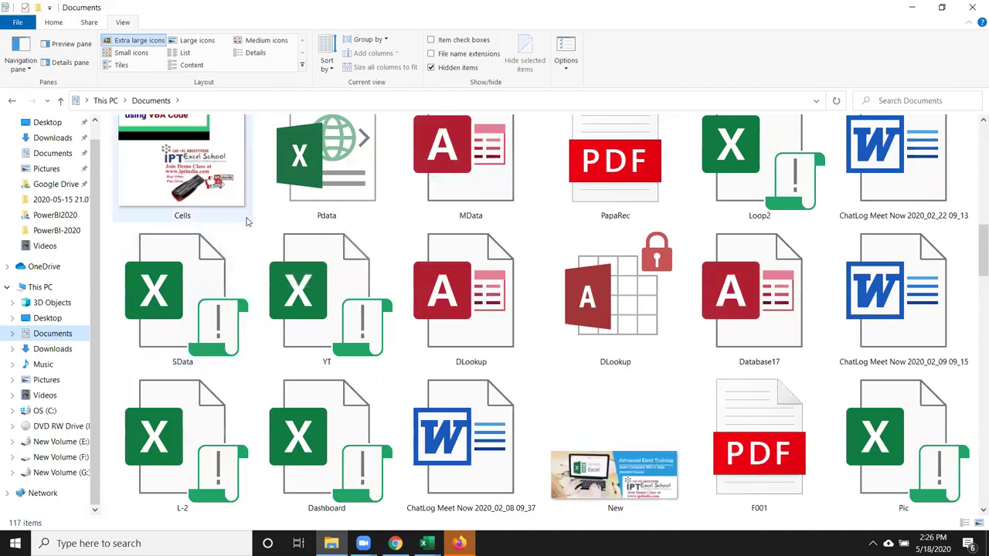
scroll(247, 224, "down", 4)
scroll(252, 229, "down", 2)
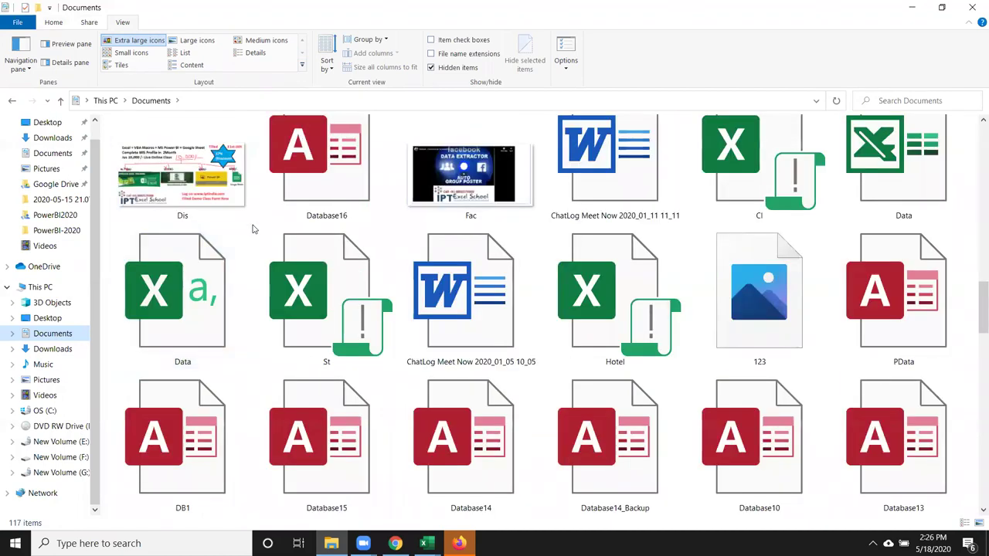
scroll(278, 232, "down", 6)
scroll(284, 237, "down", 2)
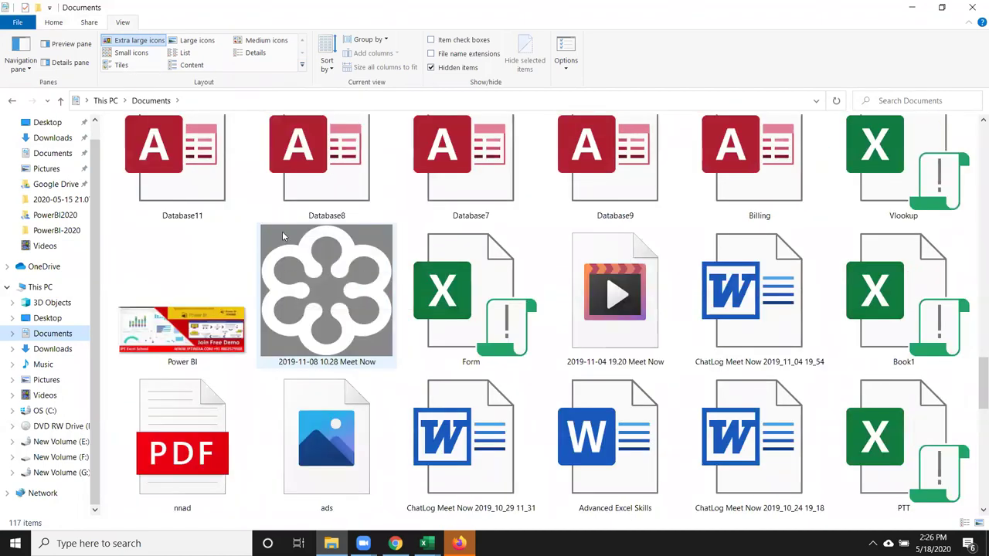
scroll(410, 324, "up", 2)
scroll(413, 333, "down", 1)
scroll(418, 328, "down", 4)
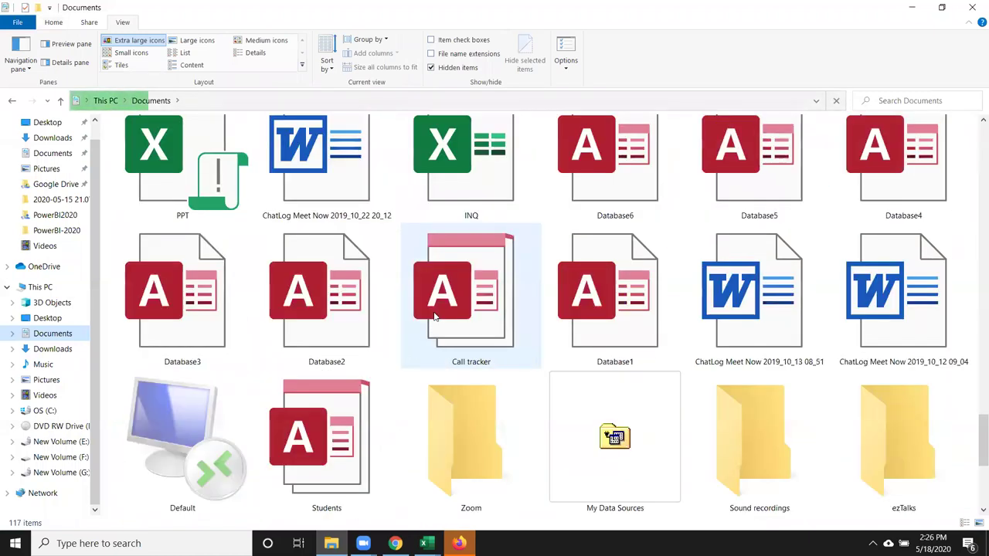
scroll(435, 317, "up", 2)
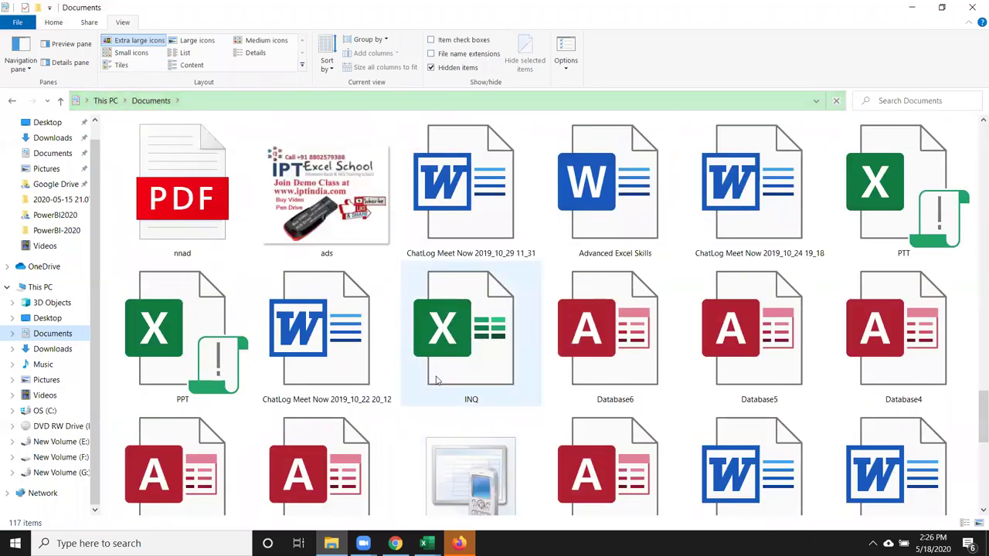
mouse_move(477, 351)
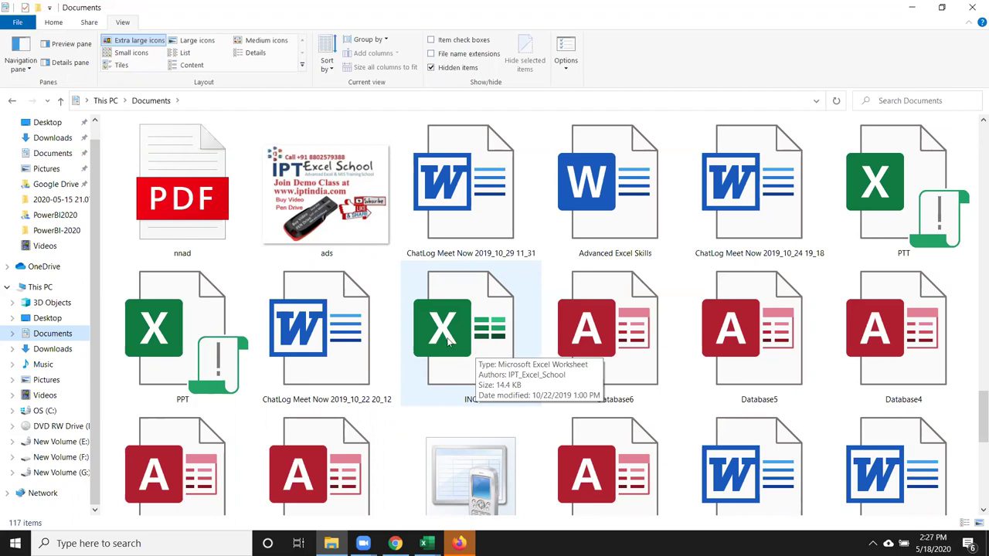
mouse_move(199, 351)
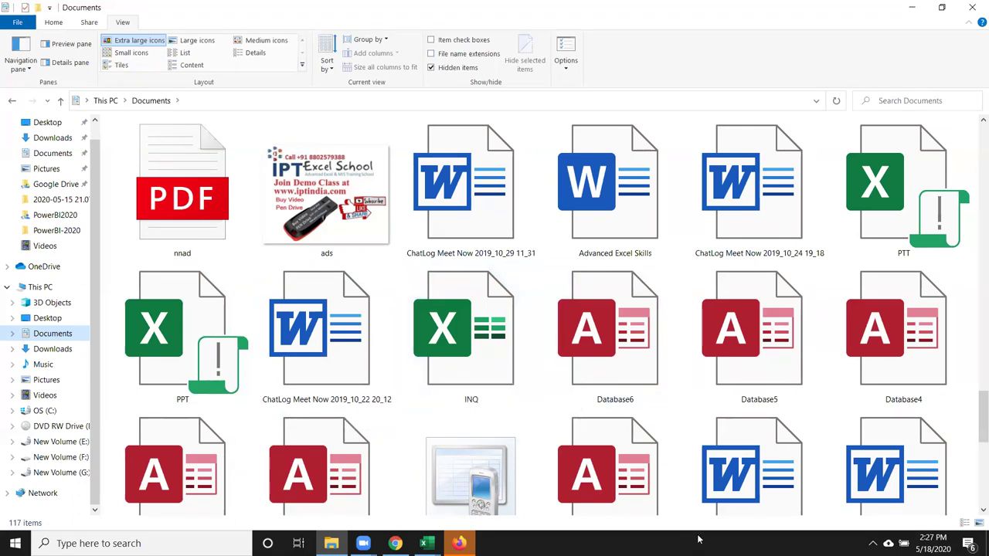
Step: Bring Book1 forward, open the Visual Basic editor and select the crFld macro in Module2
mouse_move(424, 543)
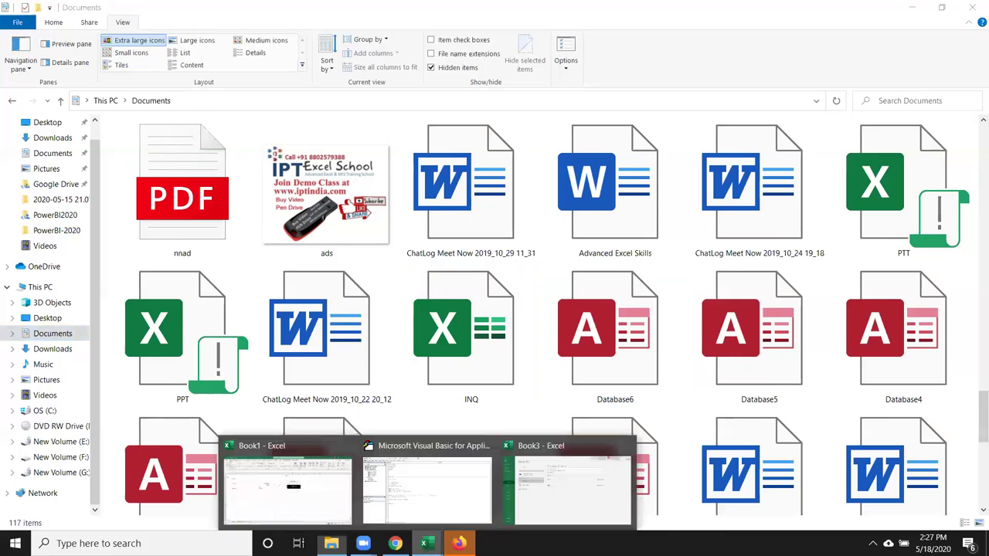
left_click(345, 492)
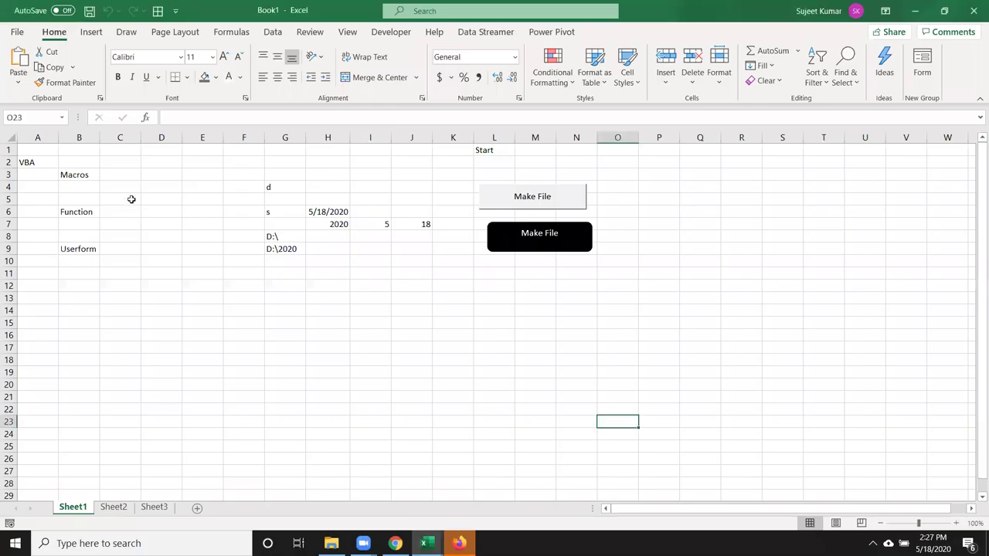
left_click(391, 31)
left_click(23, 74)
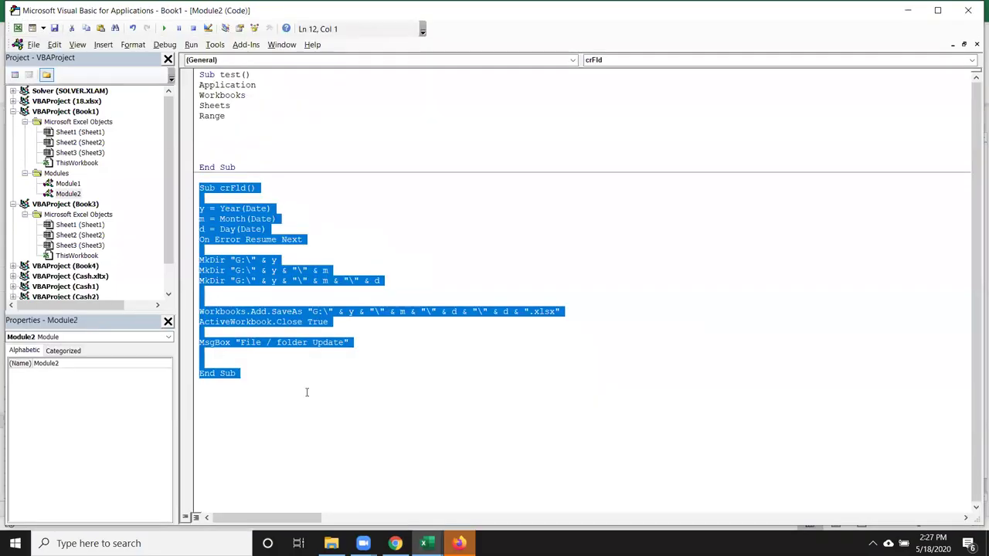
mouse_move(309, 392)
left_mouse_down()
mouse_move(246, 301)
mouse_move(199, 167)
left_mouse_up()
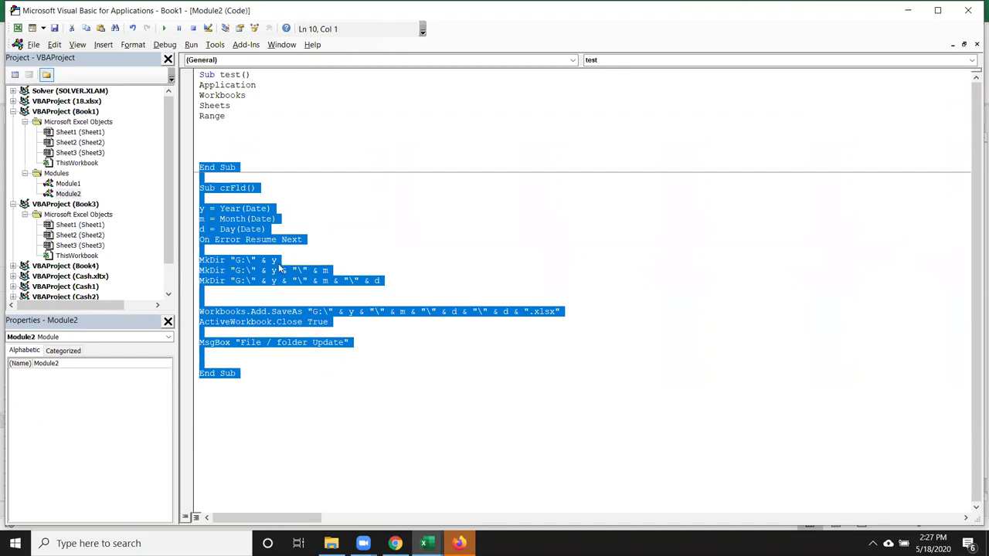
Step: Highlight crFld's y, m, d variables, the save-path backslash and True, then hide the editor
double_click(274, 260)
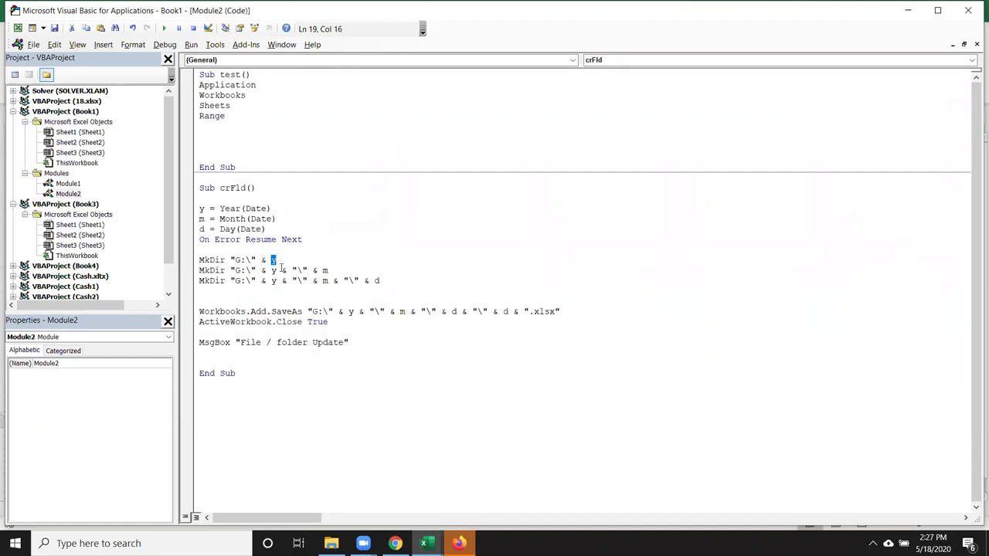
double_click(324, 271)
double_click(324, 280)
double_click(376, 280)
key("Down")
left_click(377, 312)
double_click(377, 313)
double_click(369, 325)
left_click(262, 383)
left_click_drag(263, 384, 203, 189)
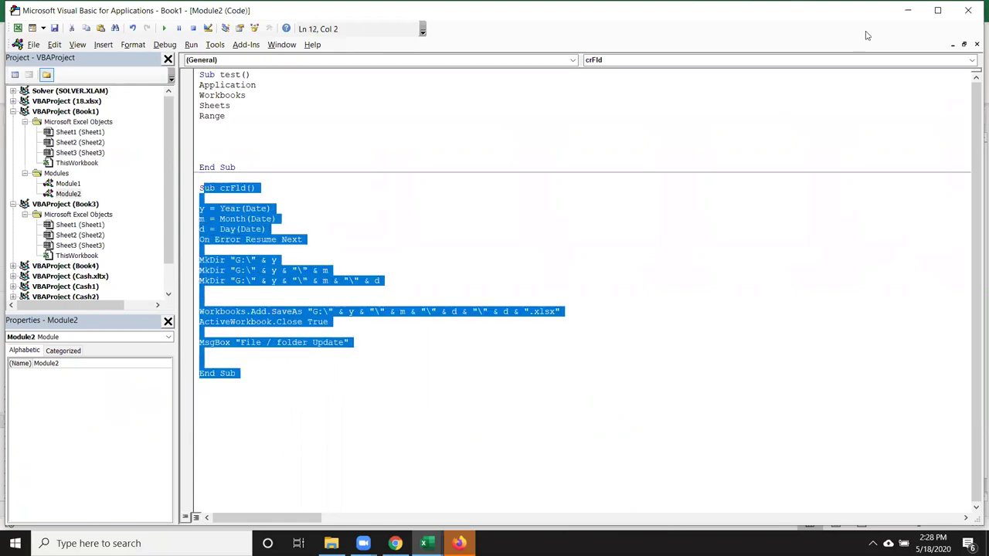
left_click(908, 10)
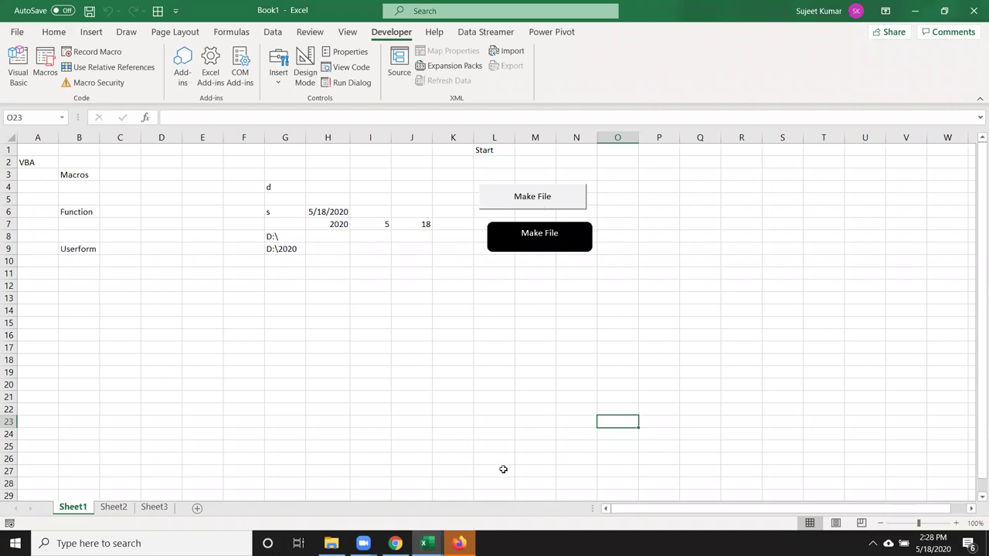
Step: Switch to Book3, leave Save As and open its File home page
left_click(424, 543)
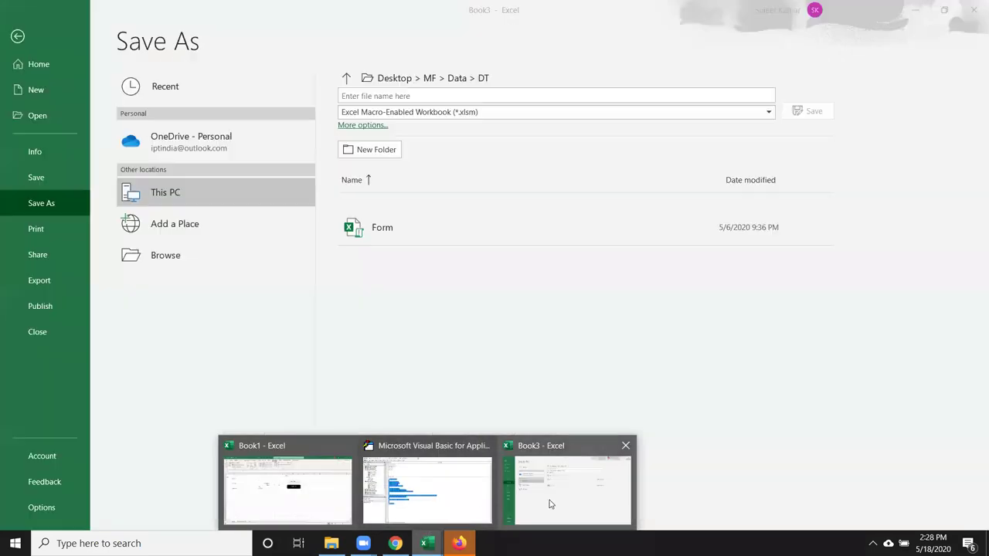
left_click(546, 504)
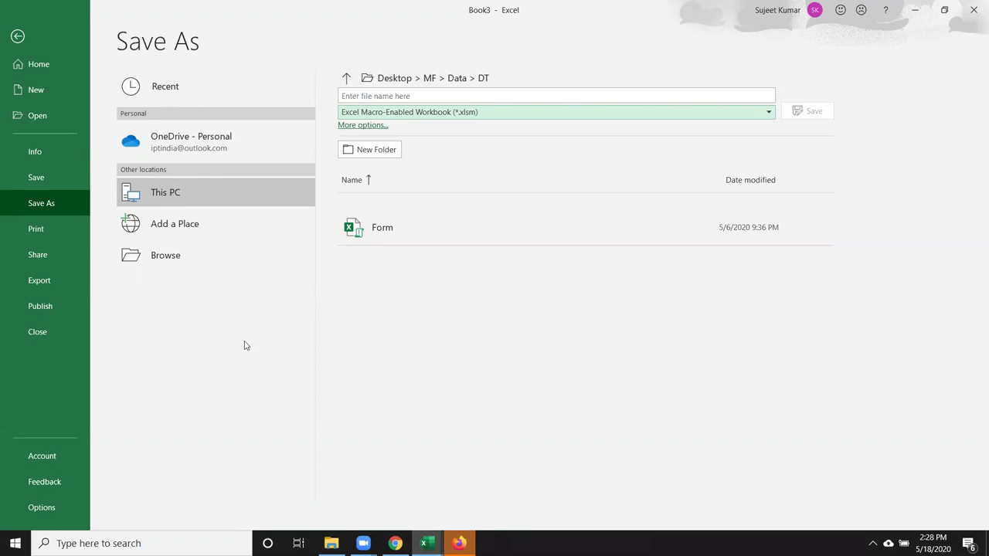
left_click(19, 39)
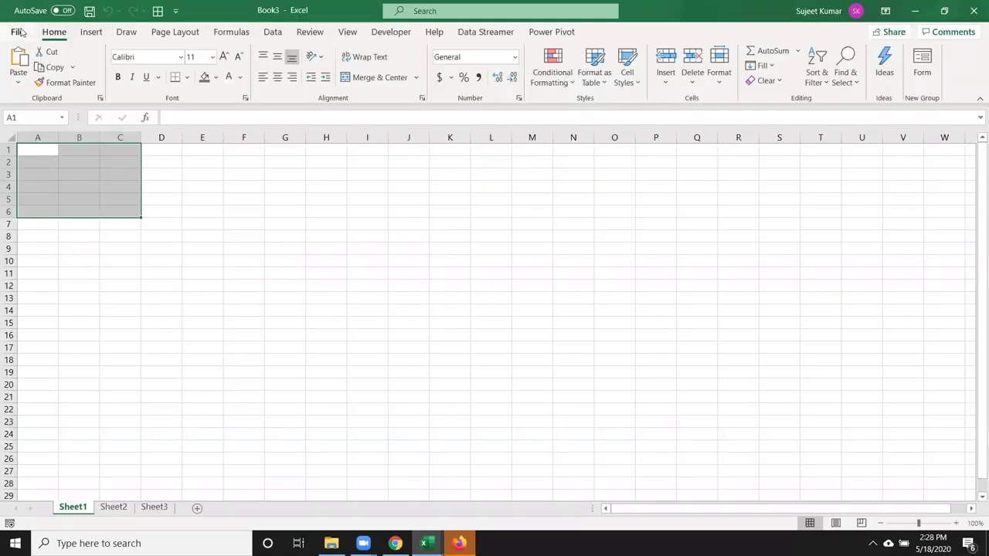
left_click(18, 33)
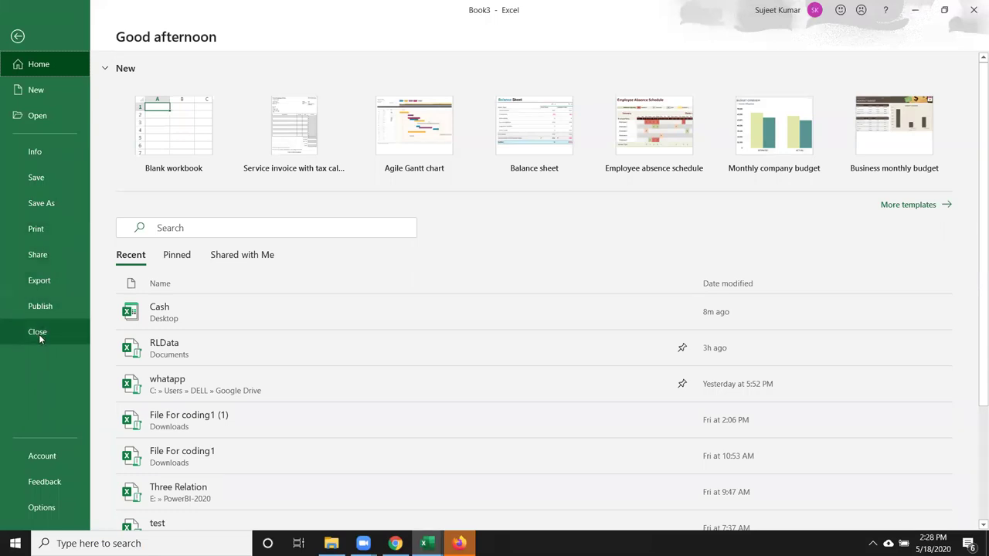
Step: In Excel Options > General, set Arial as the default font for new workbooks
left_click(41, 507)
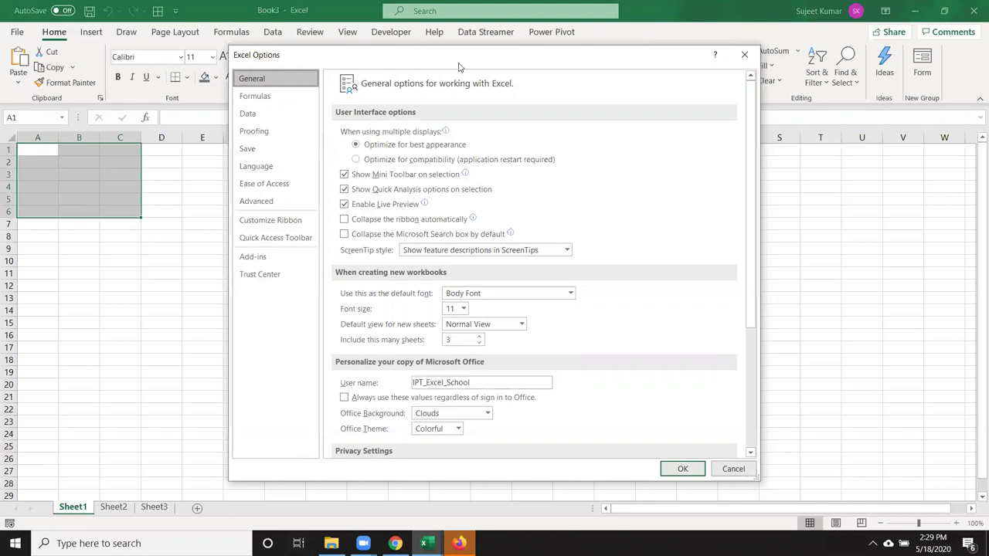
left_click_drag(463, 68, 591, 70)
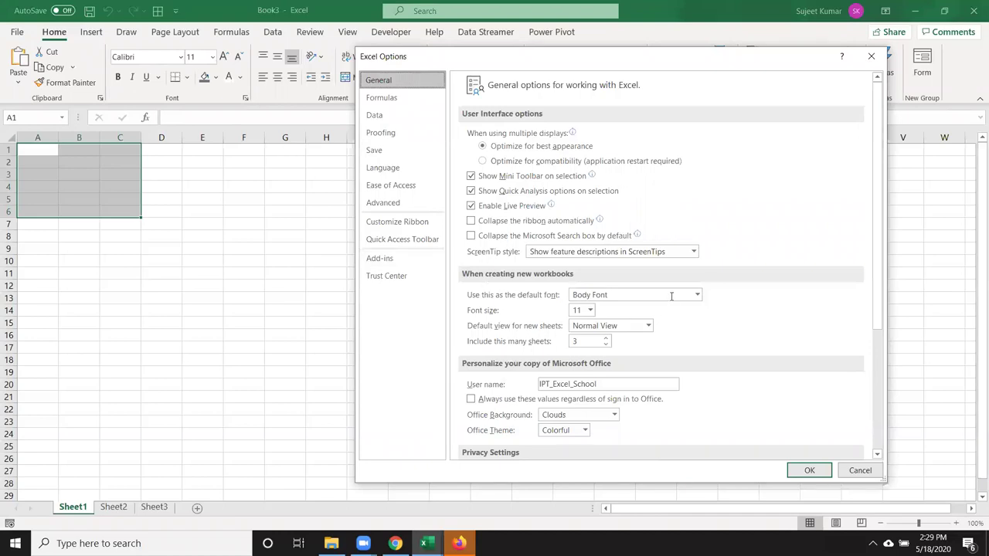
left_click(697, 296)
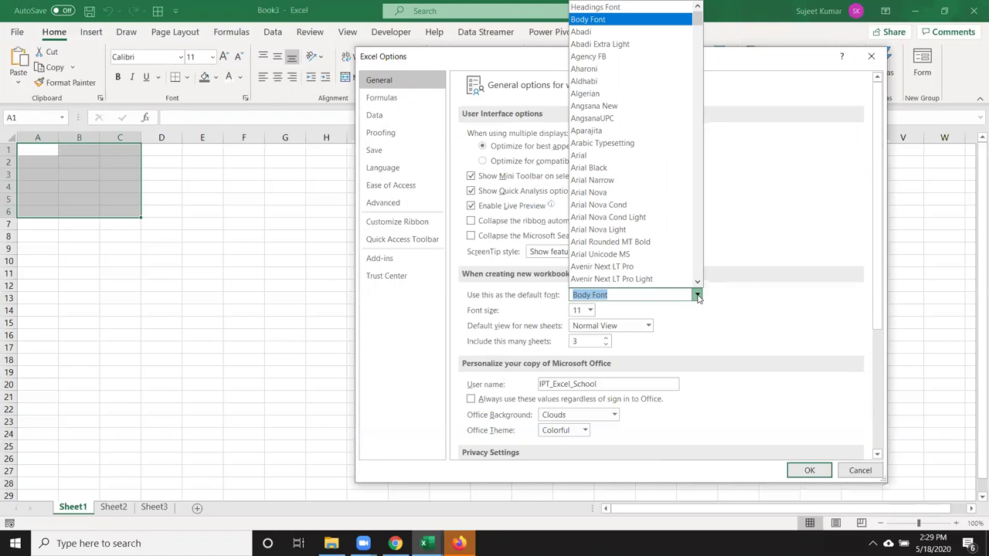
left_click(645, 155)
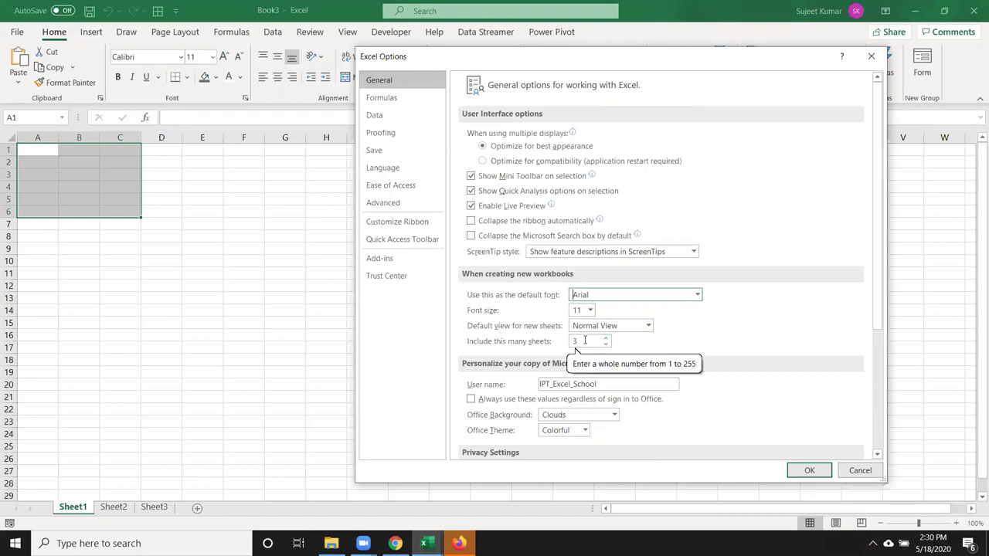
double_click(599, 389)
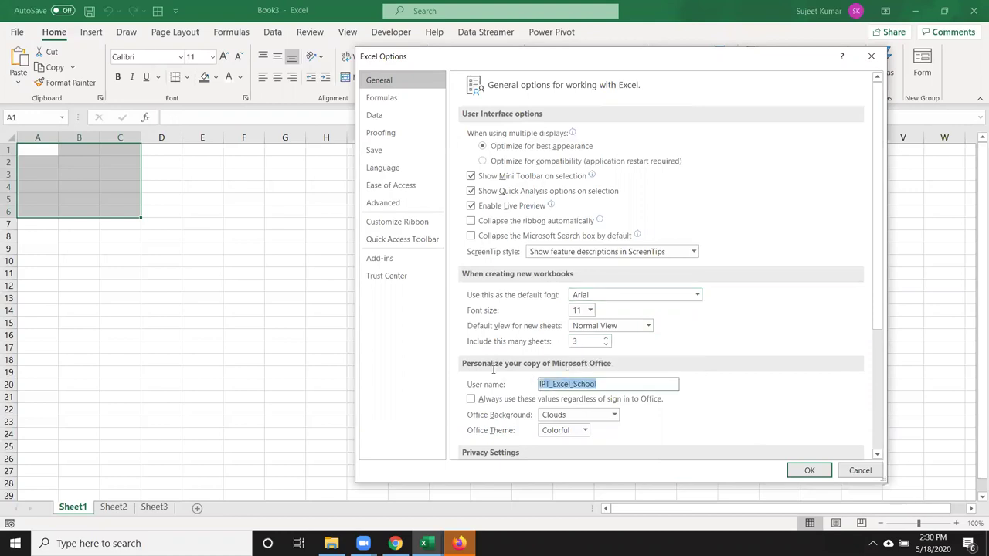
left_click(331, 543)
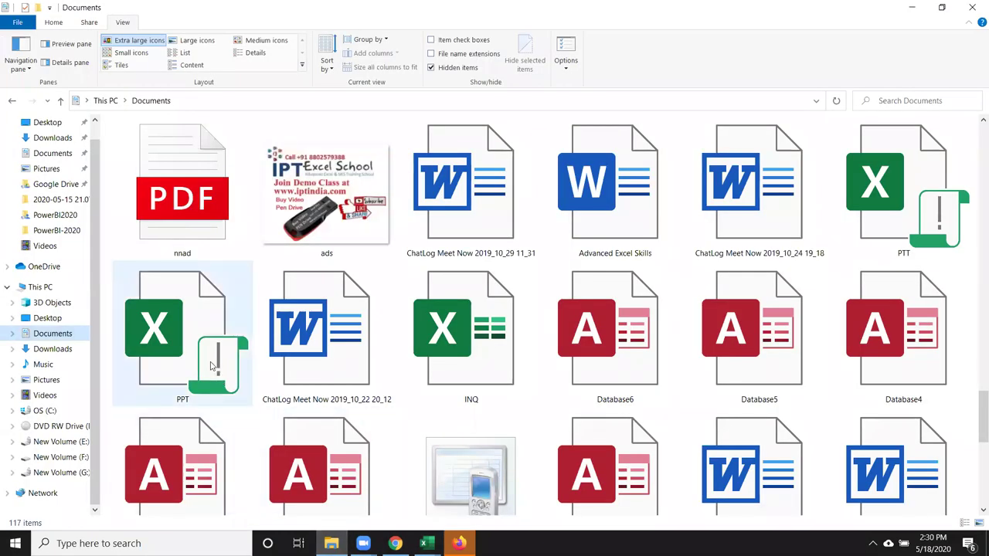
mouse_move(213, 365)
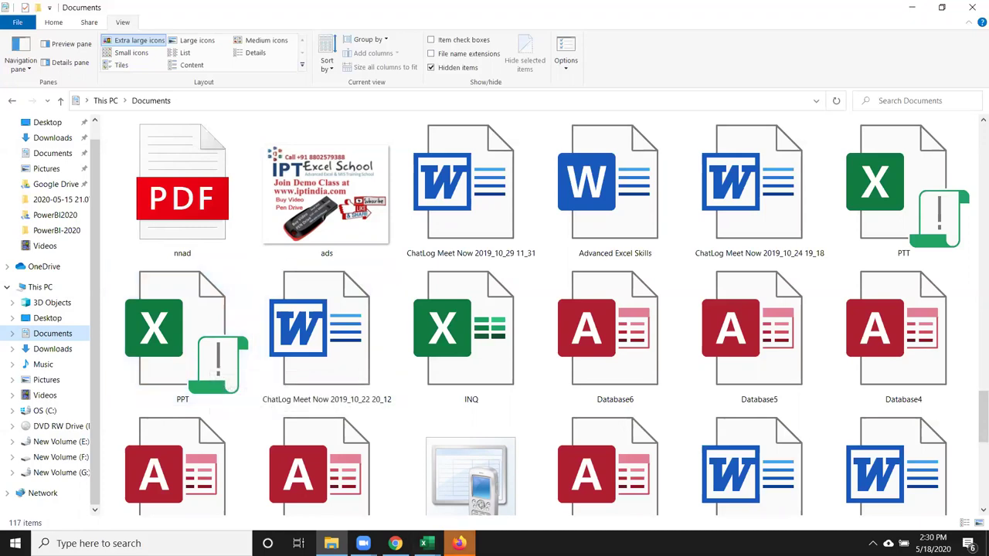
mouse_move(424, 544)
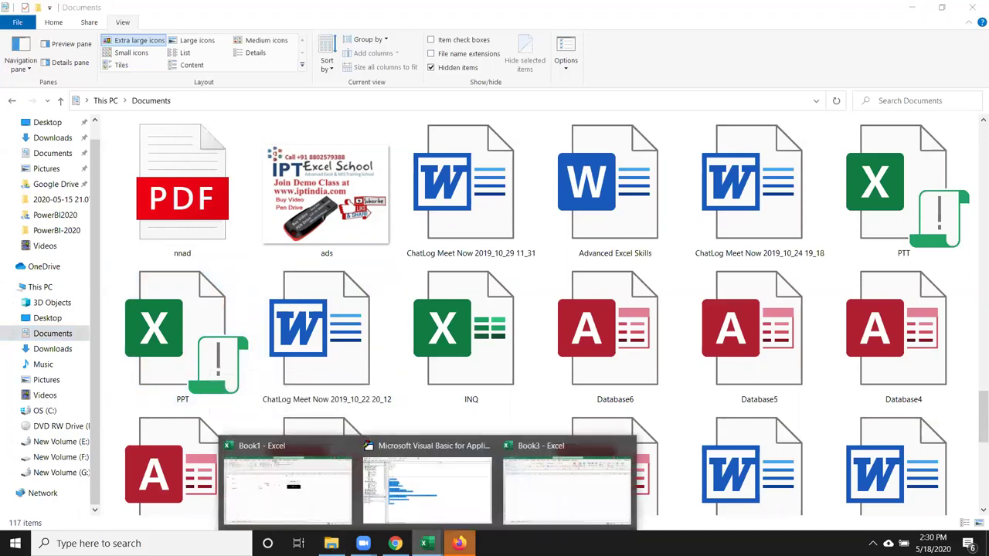
Step: Bring Book3's Excel Options dialog back to the front, with Arial still the default font
left_click(519, 493)
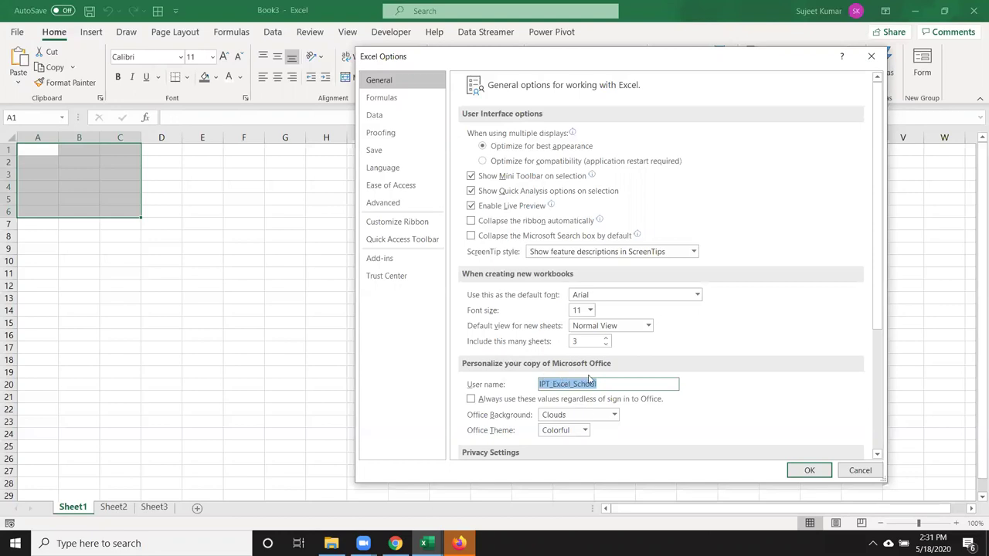
left_click_drag(596, 385, 504, 380)
Step: Turn on R1C1 reference style in the Formulas options and dismiss the restart notice
left_click(395, 96)
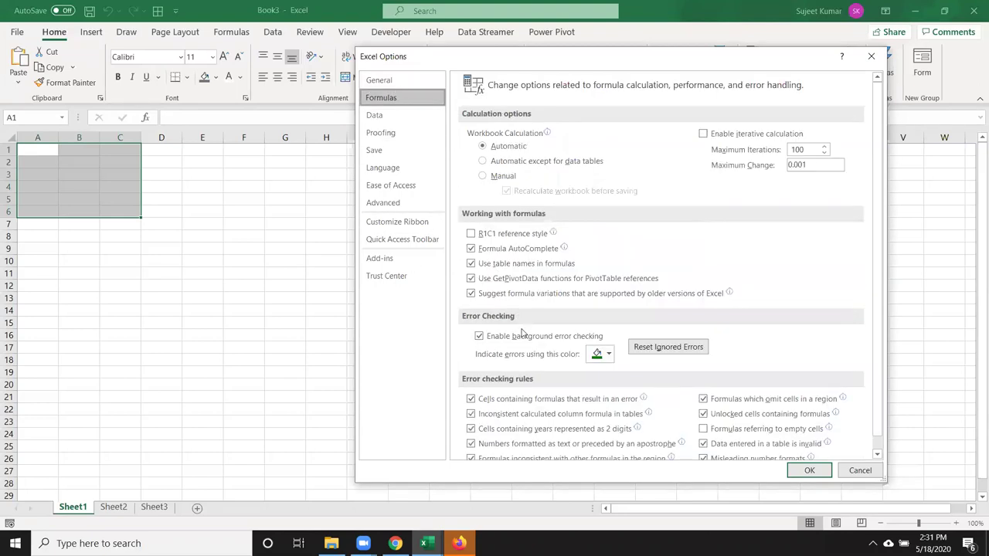
left_click(486, 241)
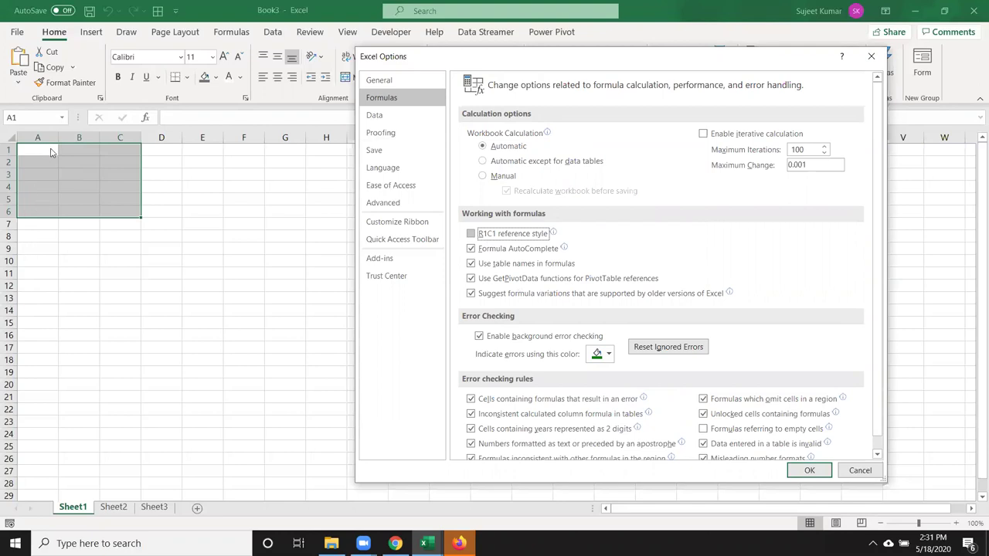
left_click(480, 233)
left_click(810, 471)
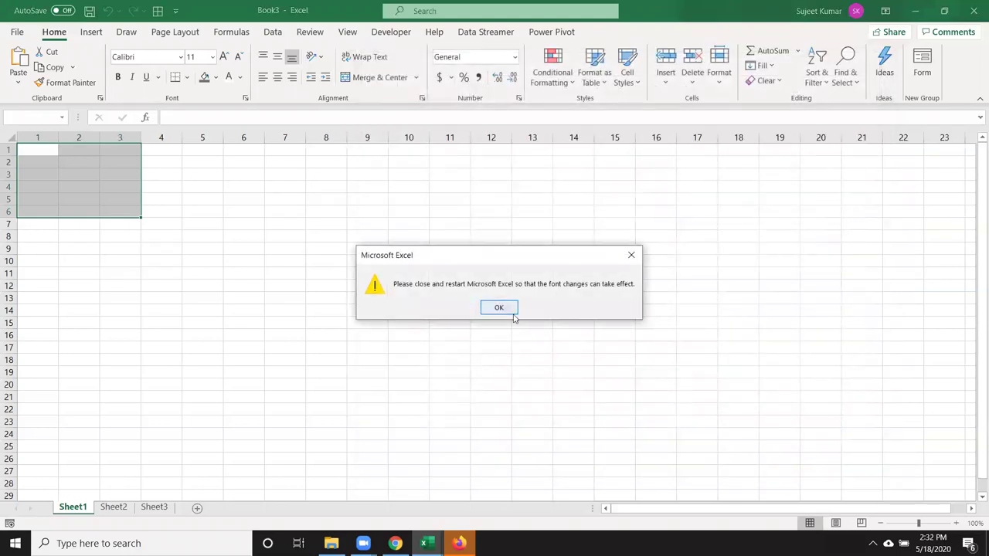
left_click(498, 308)
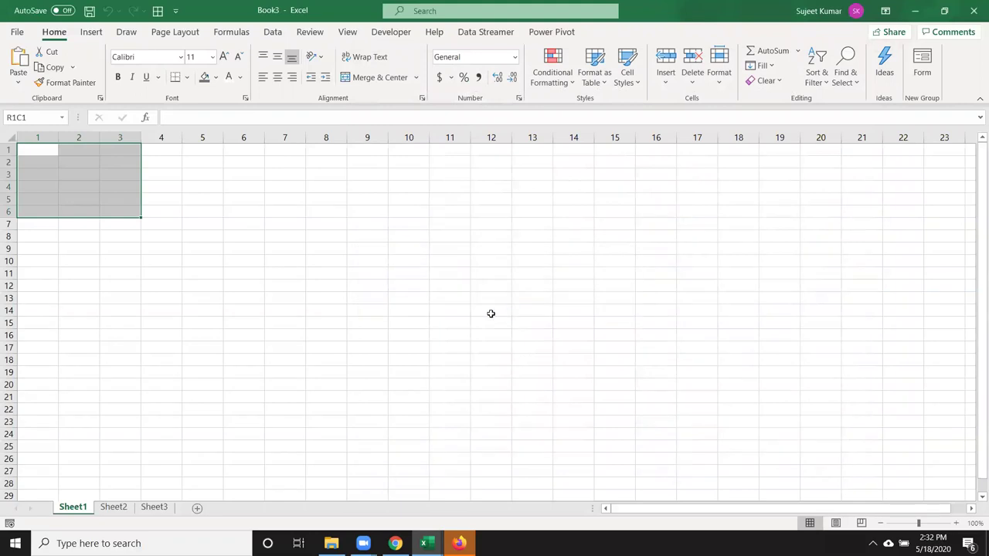
Step: Reopen Excel Options and turn R1C1 reference style off to restore lettered columns
left_click(6, 31)
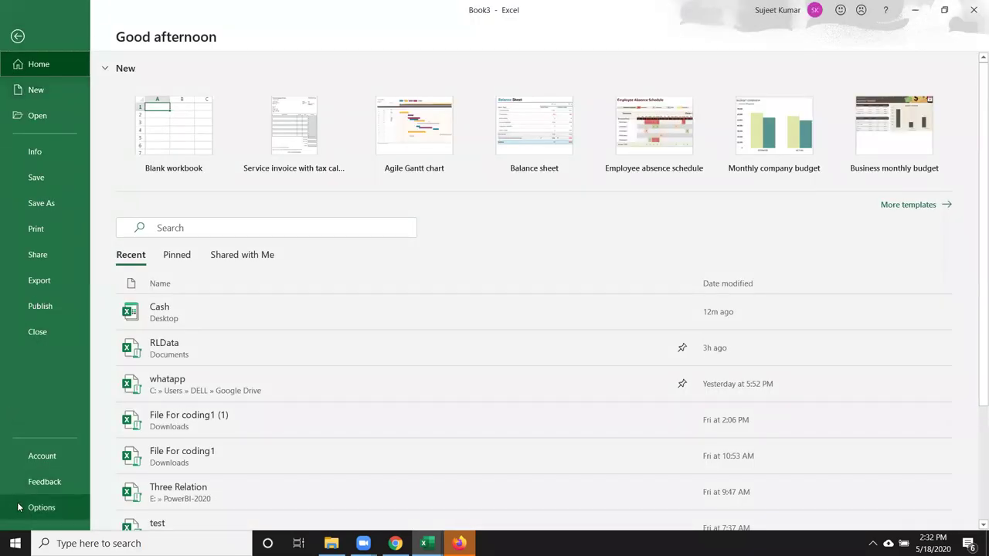
left_click(27, 512)
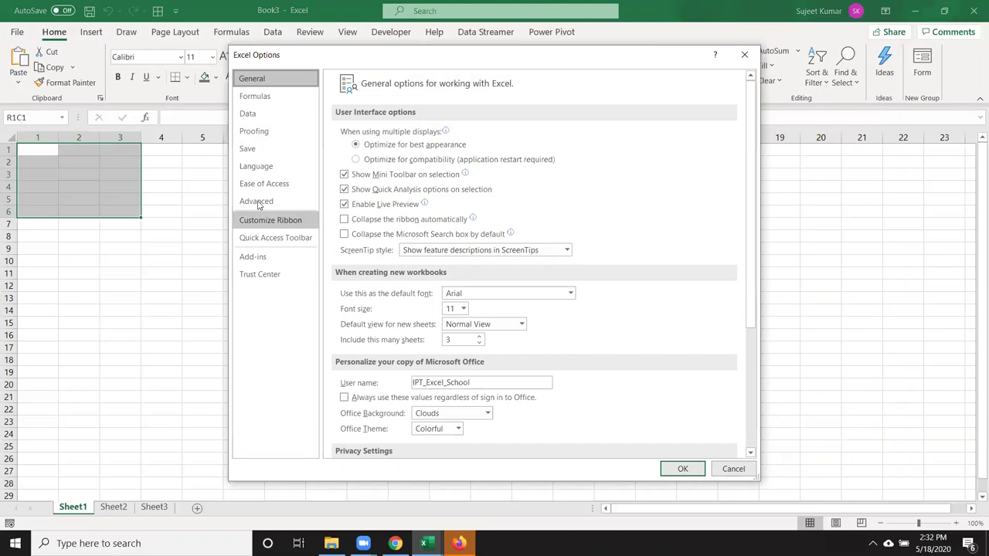
left_click(294, 98)
left_click(383, 237)
left_click(699, 471)
Step: Enter '013215 in H6 so it is stored as text with its leading zero
left_click(315, 211)
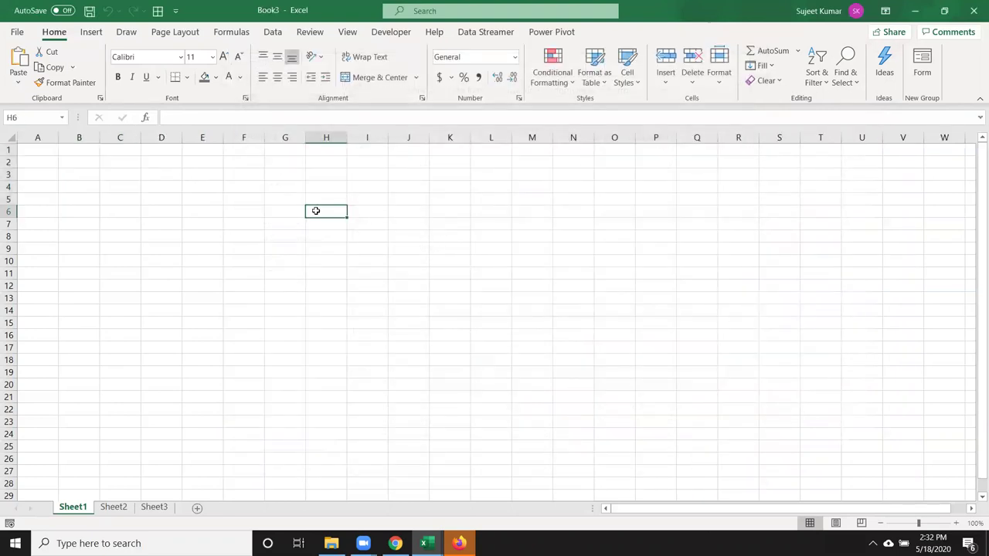
type("'")
key("BackSpace")
type("'013215")
key("Return")
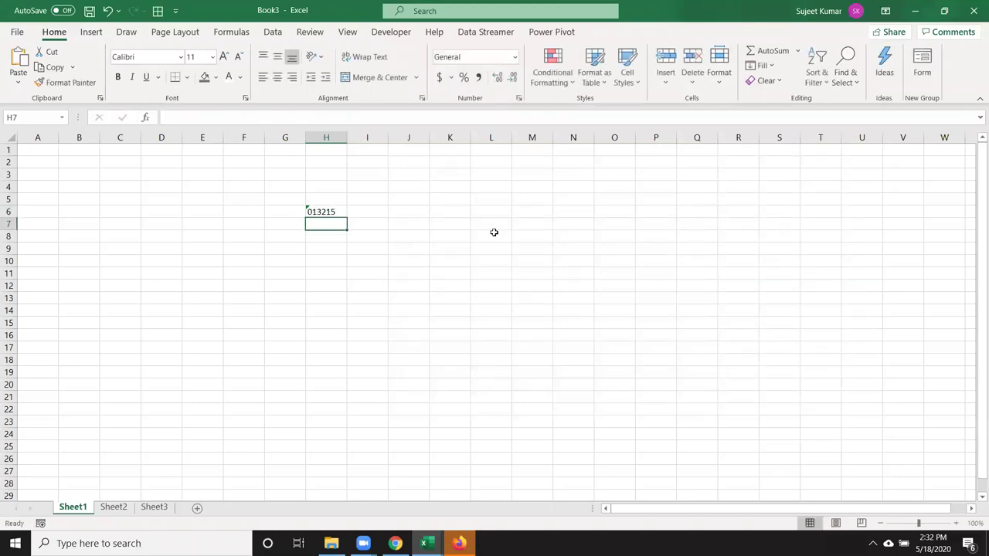
Step: Dismiss H6's number-stored-as-text warning with Ignore Error
scroll(355, 232, "up", 6, "ctrl")
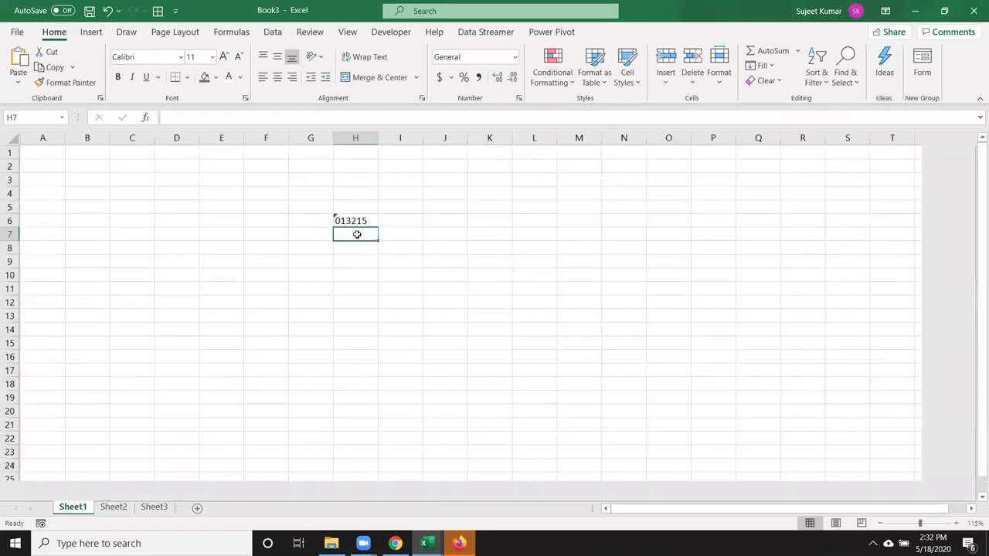
scroll(360, 224, "up", 1, "ctrl")
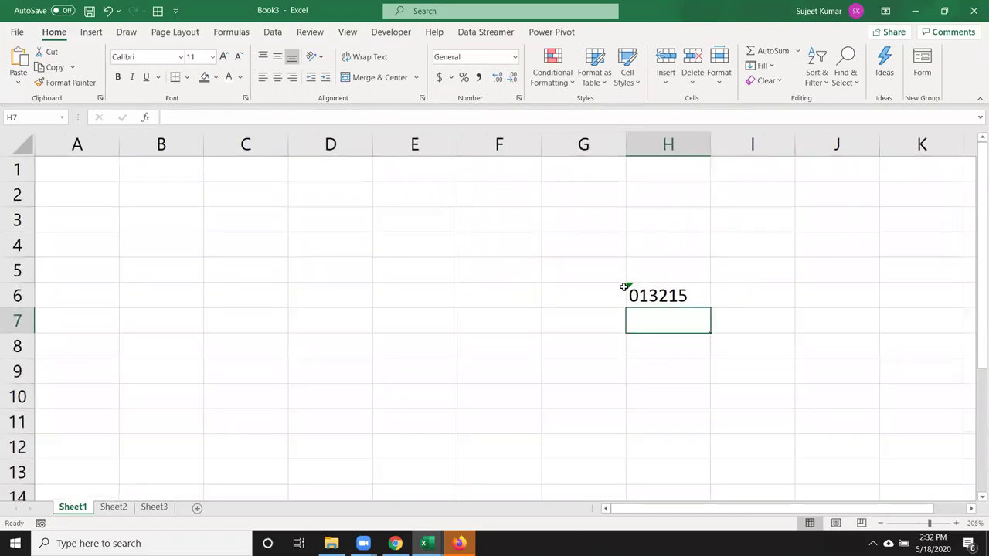
left_click(623, 290)
left_click(633, 294)
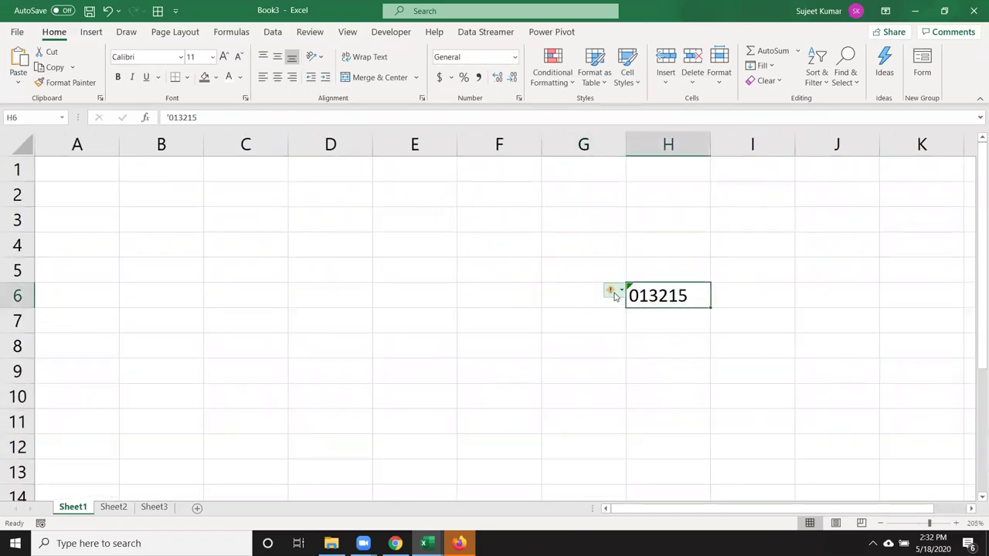
left_click(616, 296)
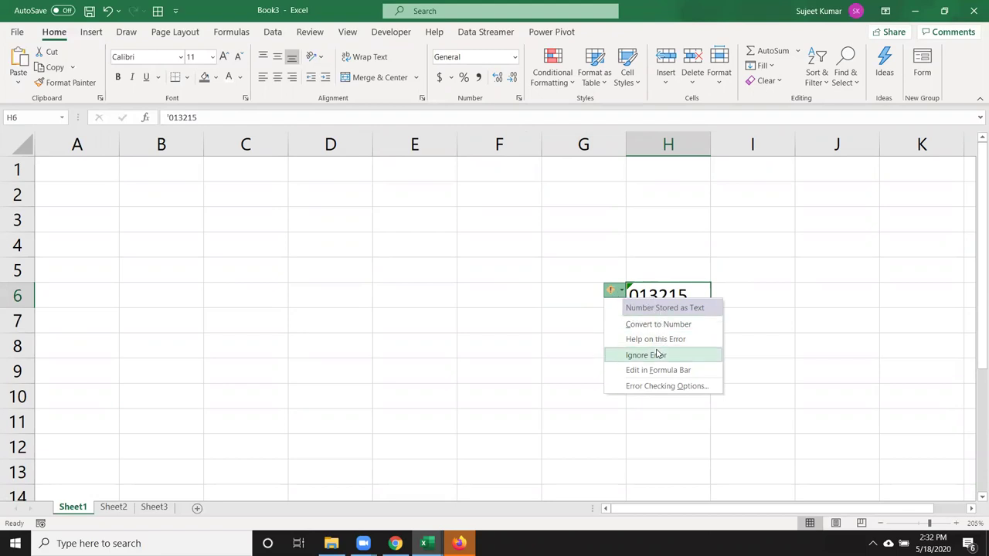
left_click(657, 355)
left_click(646, 374)
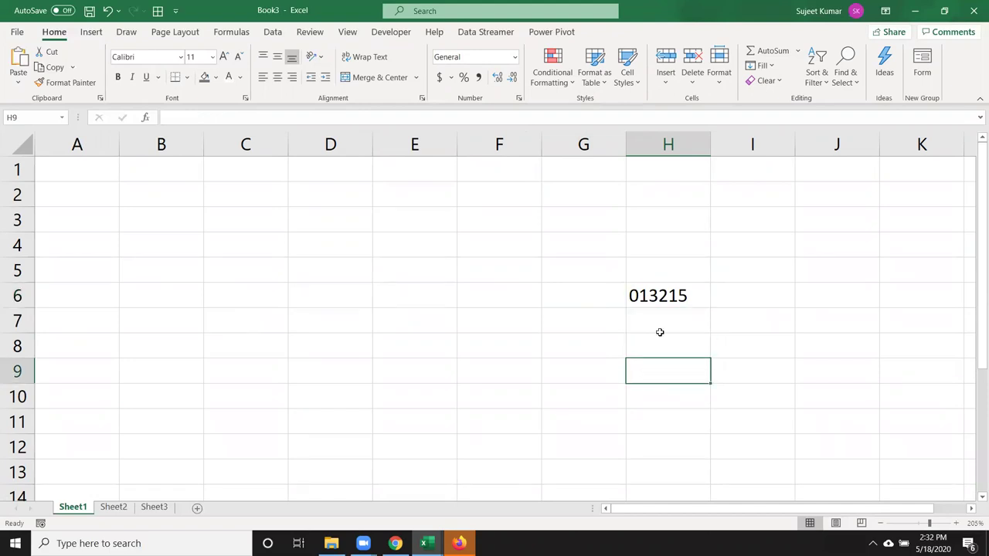
left_click(637, 293)
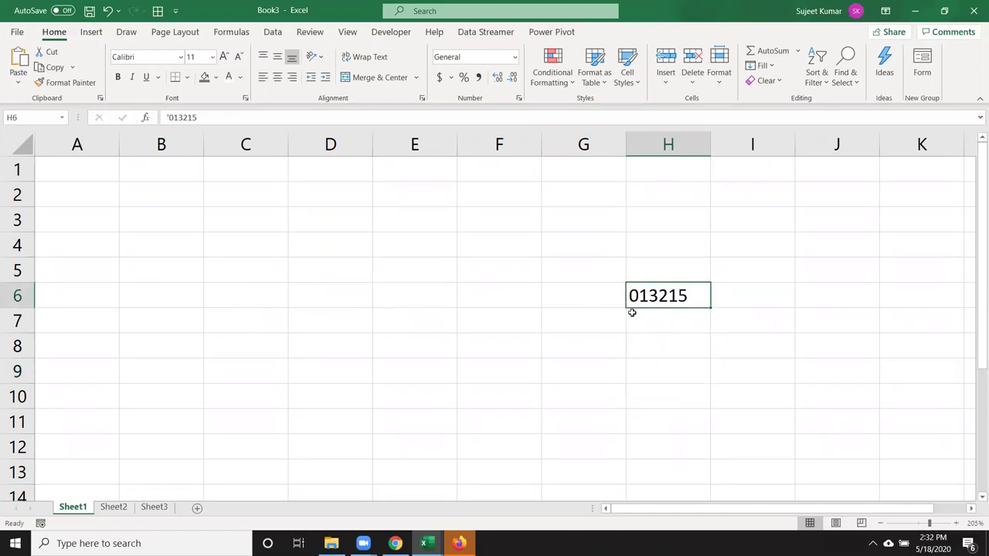
Step: Enter '00164 as text in G7, then open the File backstage view
left_click(577, 333)
type("'0016")
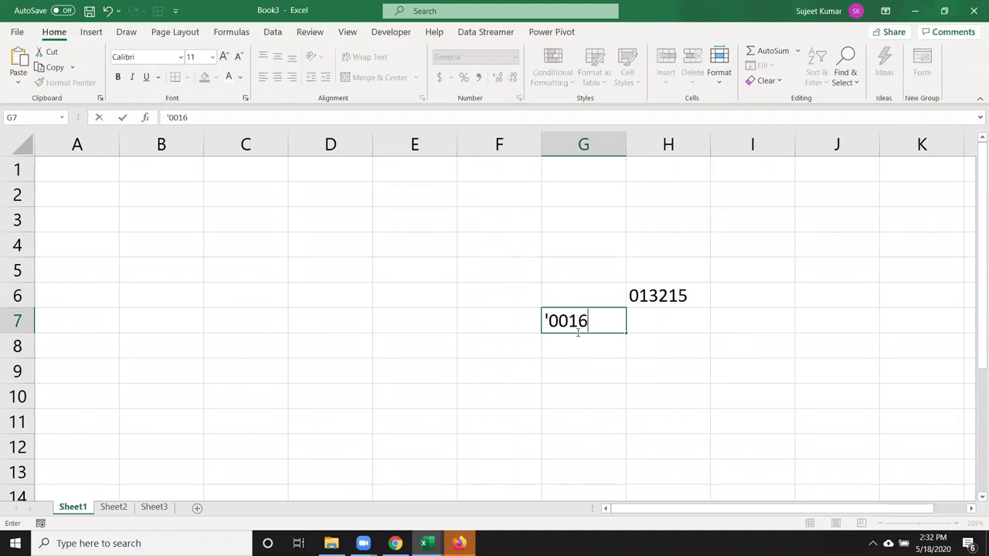
type("4")
key("Return")
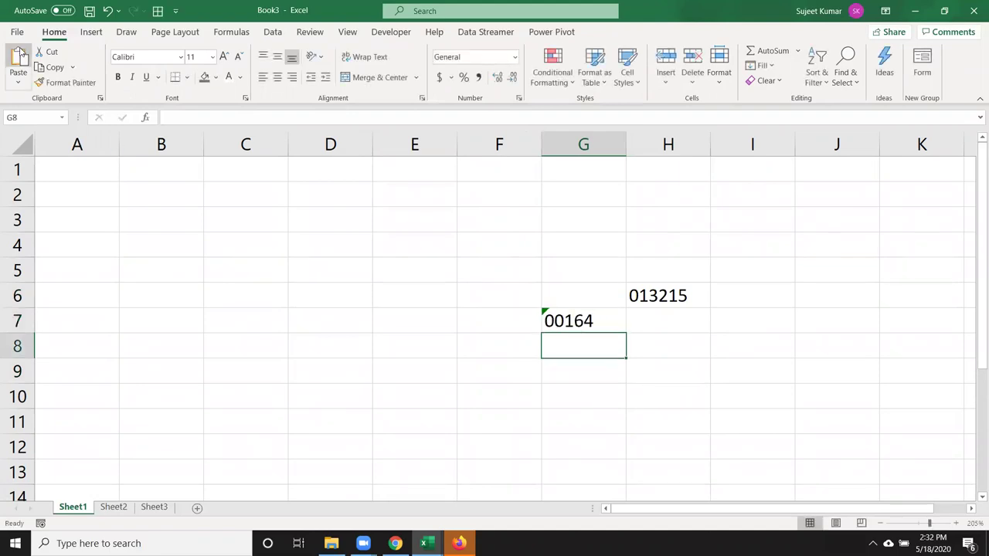
left_click(18, 32)
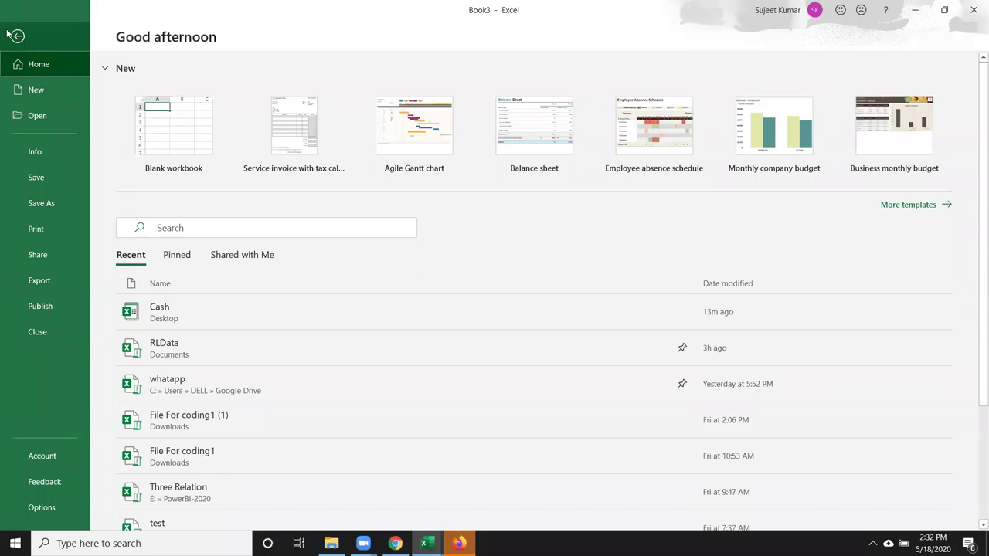
Step: Open Excel Options and browse the Formulas, Data and Save pages before settling on Proofing
left_click(65, 514)
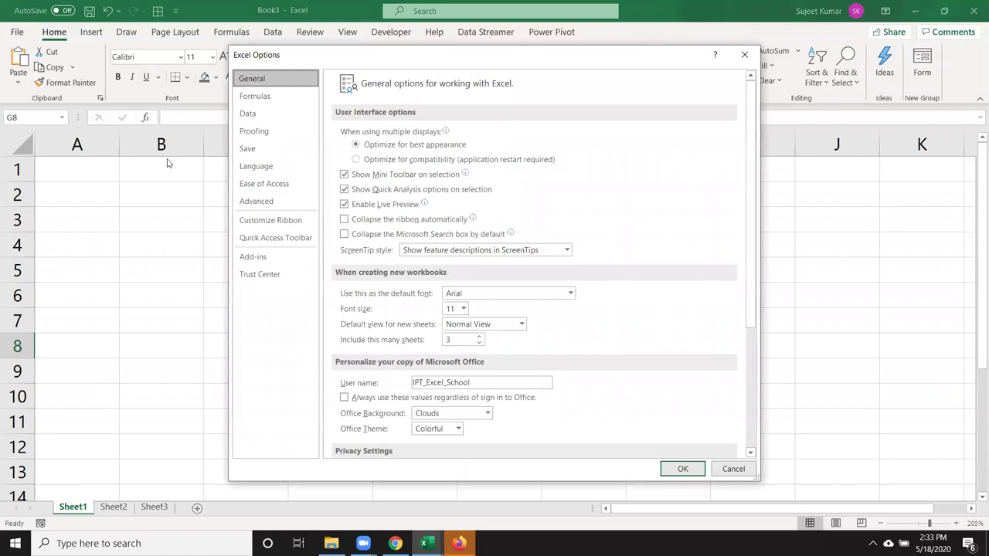
left_click(259, 97)
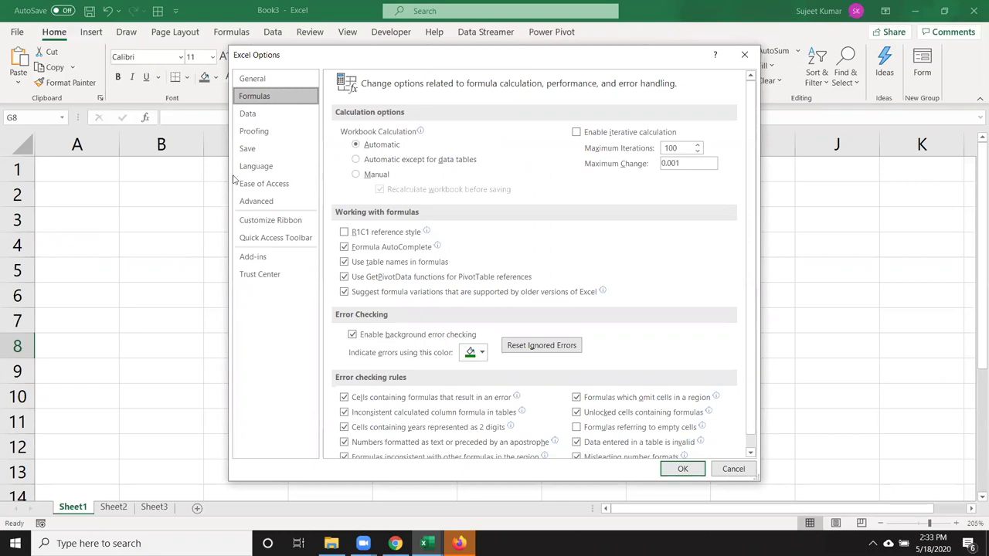
left_click(256, 120)
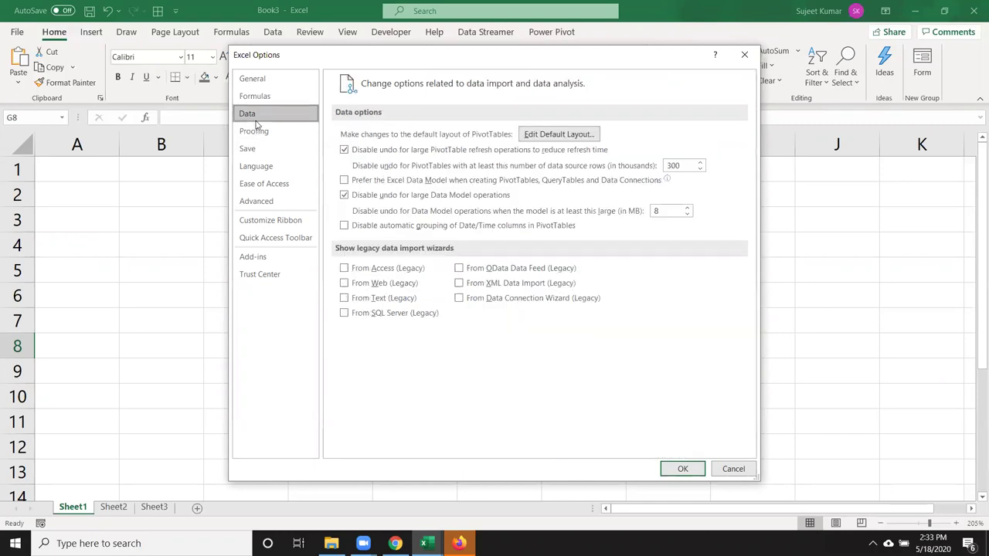
left_click(247, 151)
left_click(252, 137)
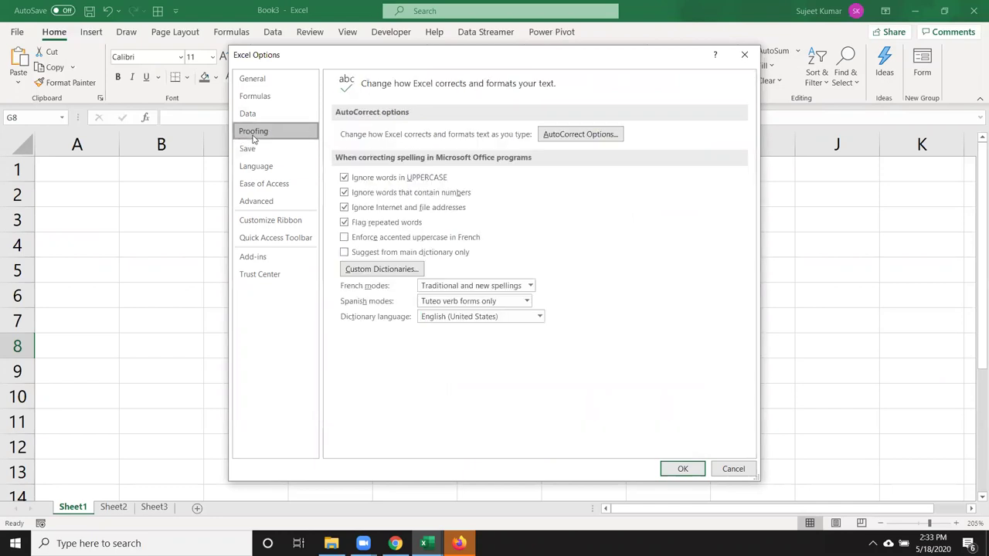
Step: In AutoCorrect Options, enter DS as the shortcut and 'Daily Sales Report' as its replacement
left_click(578, 138)
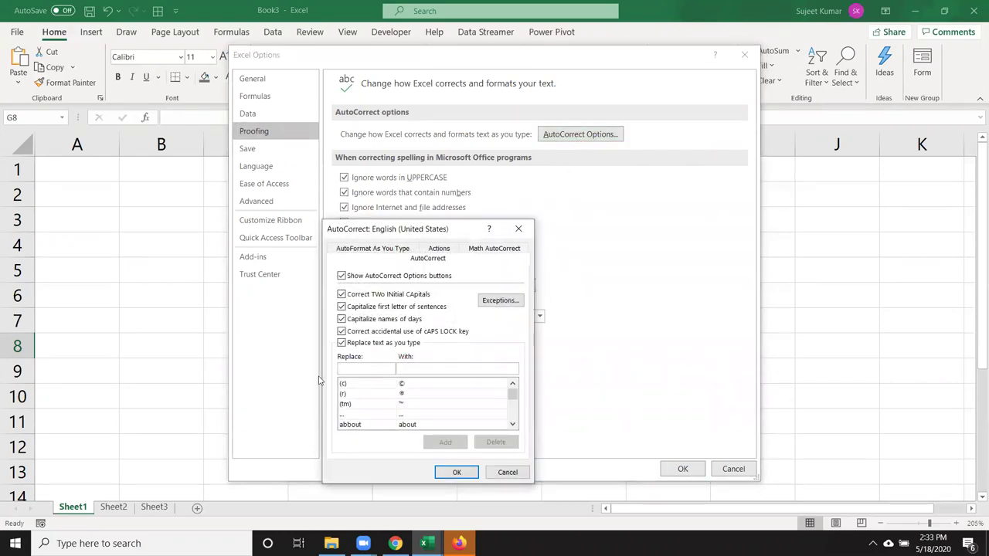
type("DS")
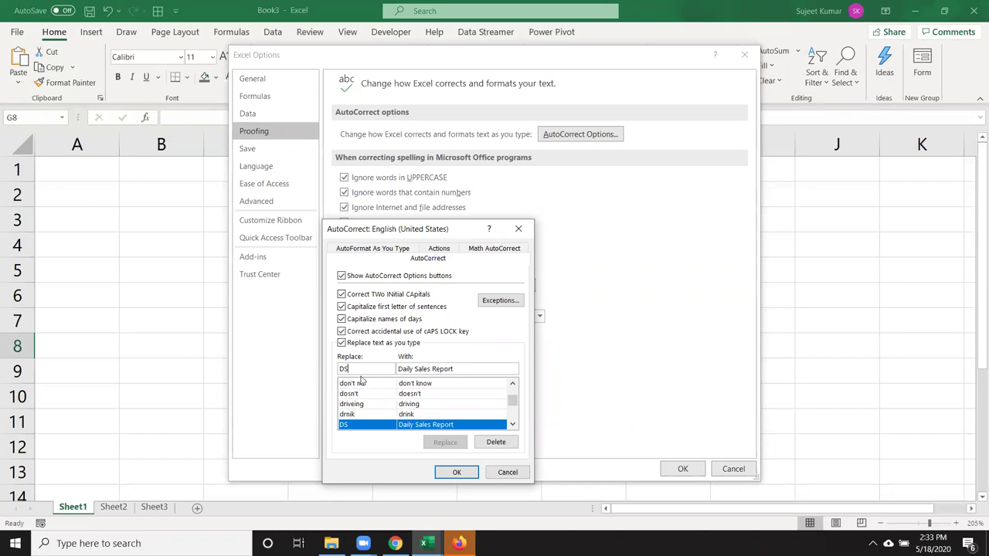
left_click_drag(358, 368, 326, 365)
left_click_drag(455, 369, 378, 373)
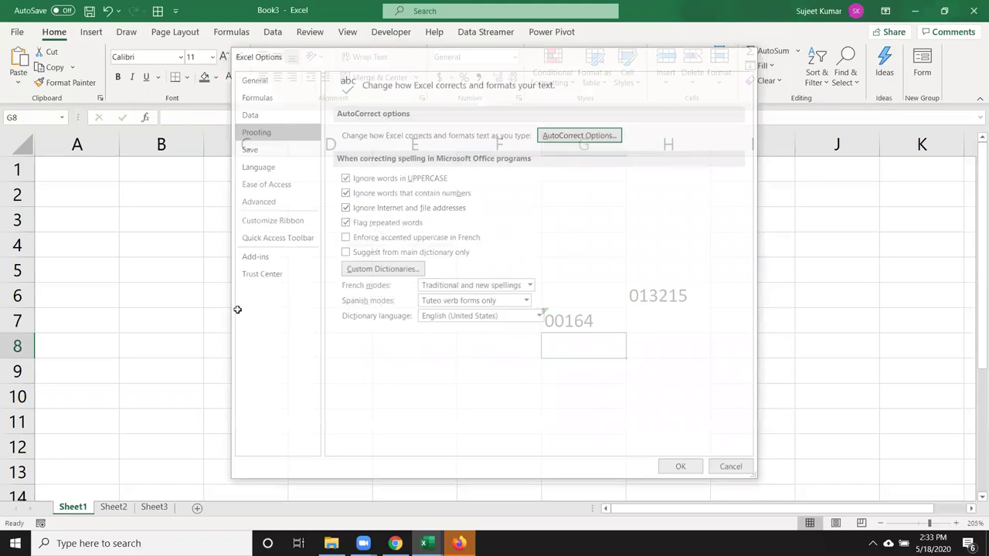
Step: Type DS in C7 so it expands to Daily Sales Report, then open the File backstage
left_click(237, 309)
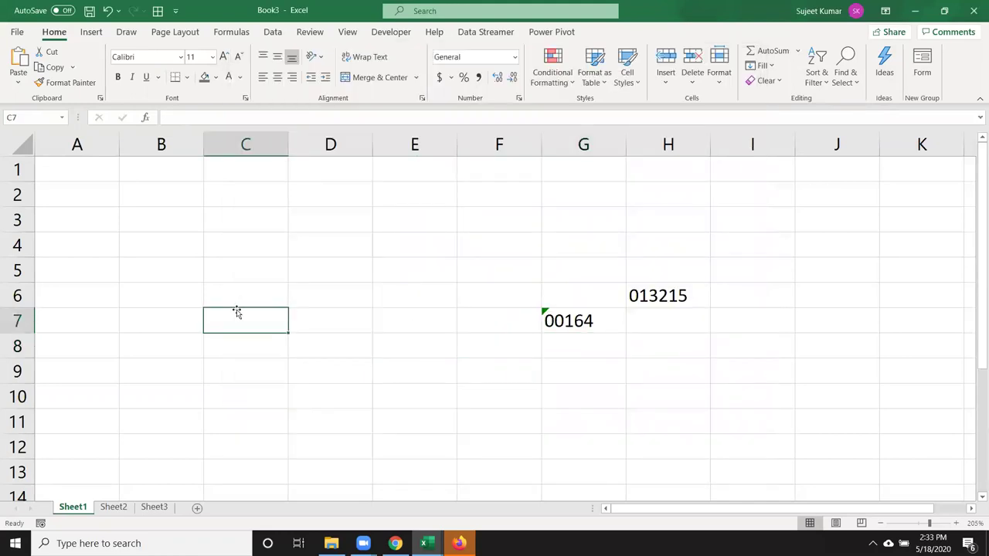
type("DS")
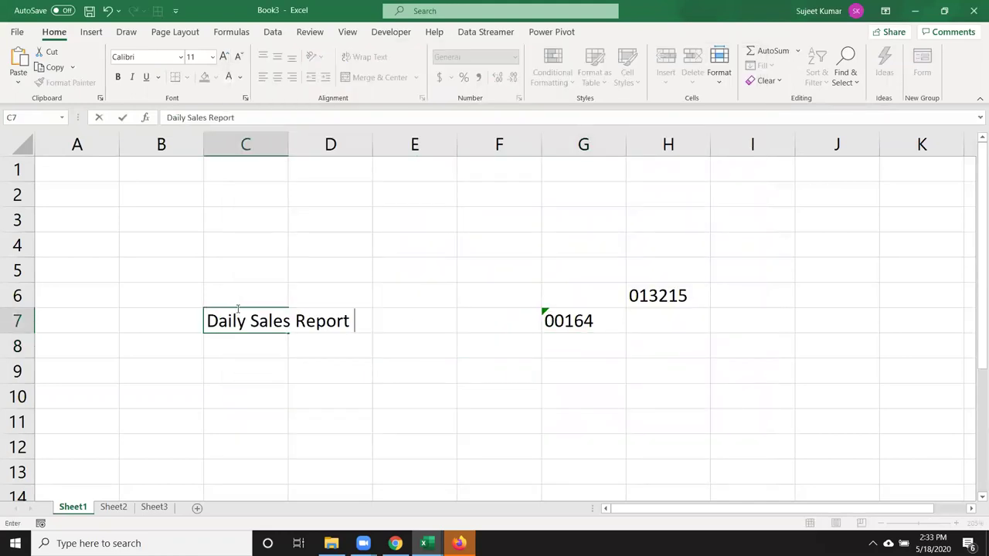
key("Return")
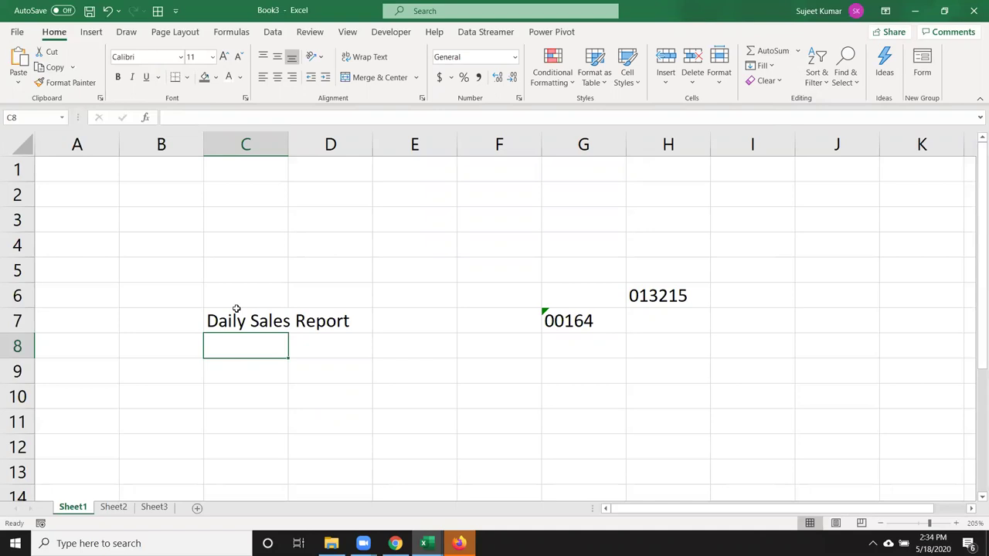
left_click(28, 35)
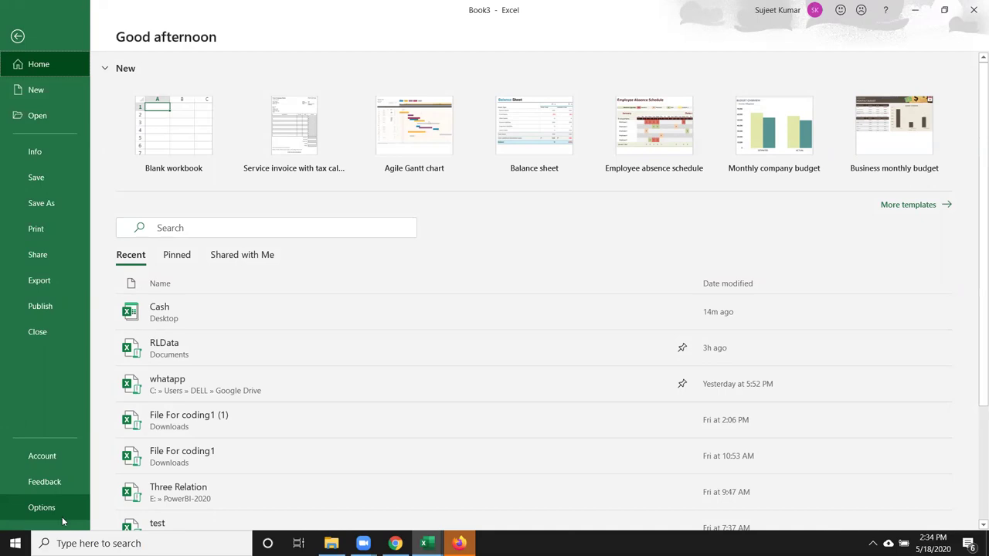
Step: Check 'Internet and network paths with hyperlinks' under AutoFormat As You Type and confirm both dialogs
key("Escape")
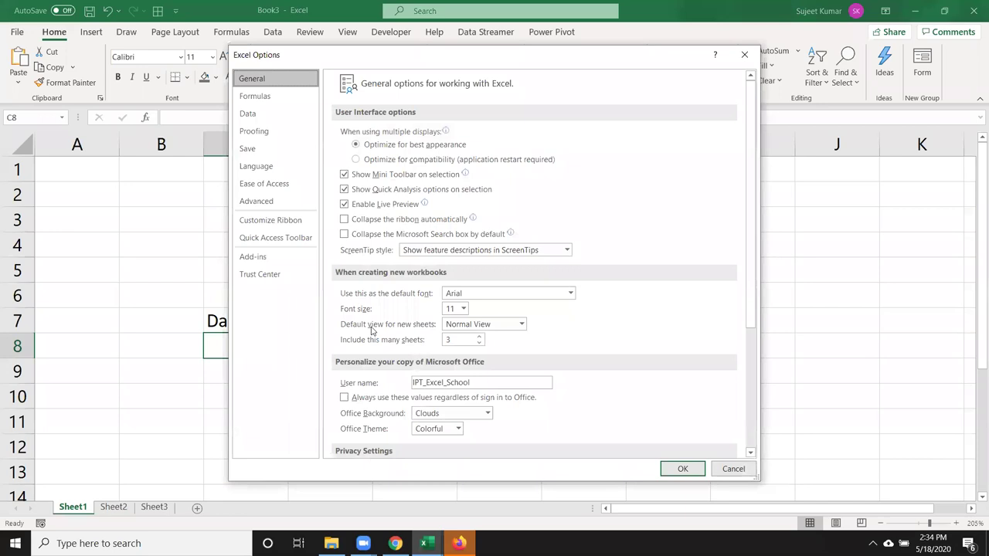
left_click_drag(496, 56, 657, 24)
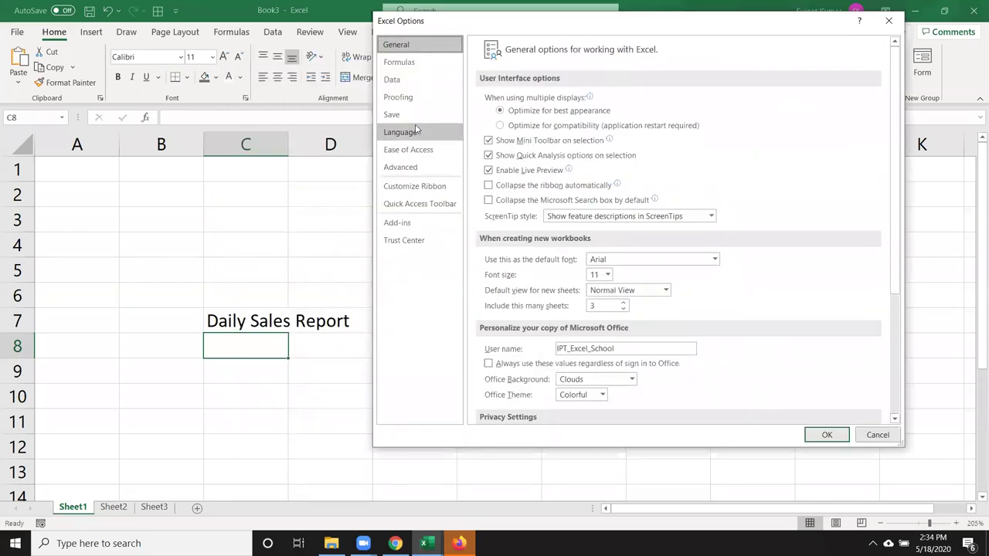
left_click(409, 100)
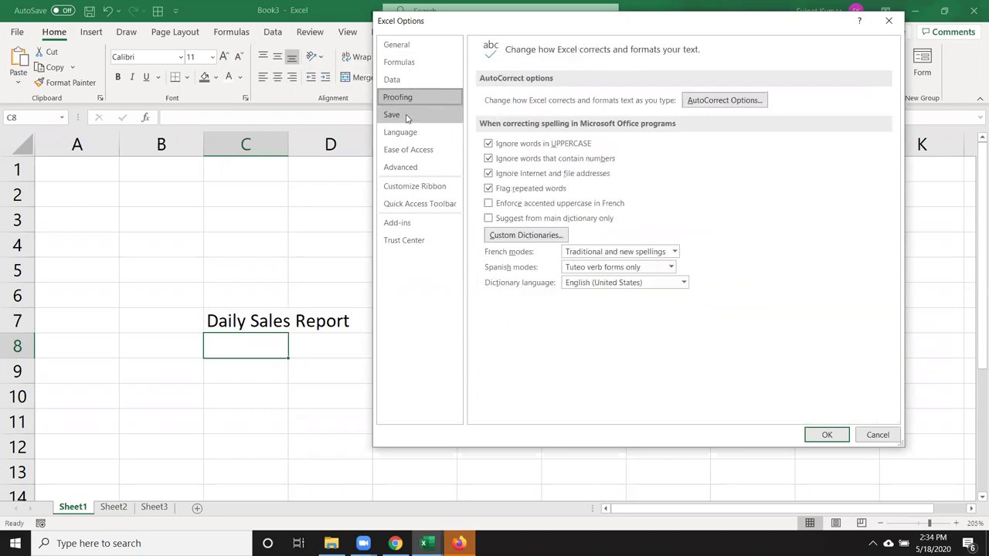
left_click(734, 100)
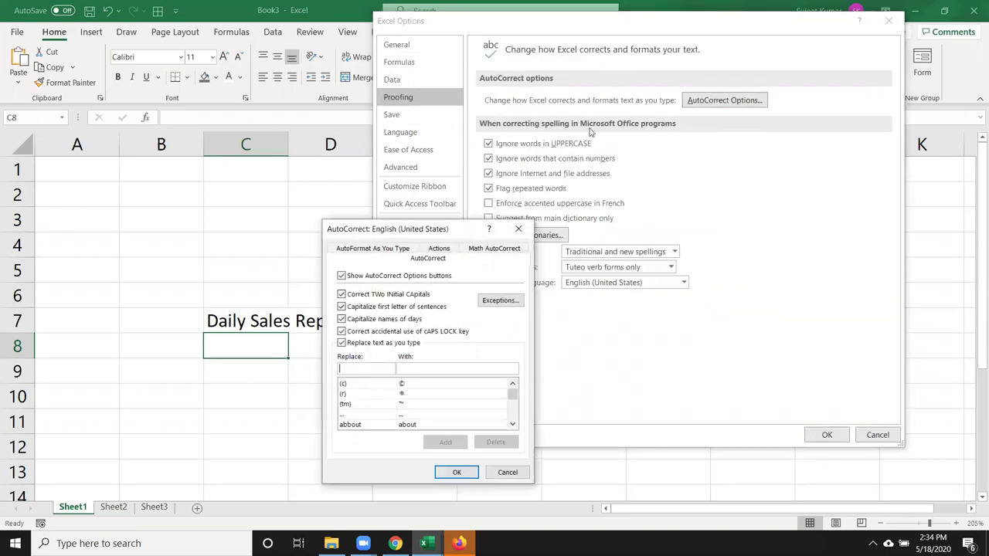
left_click(430, 251)
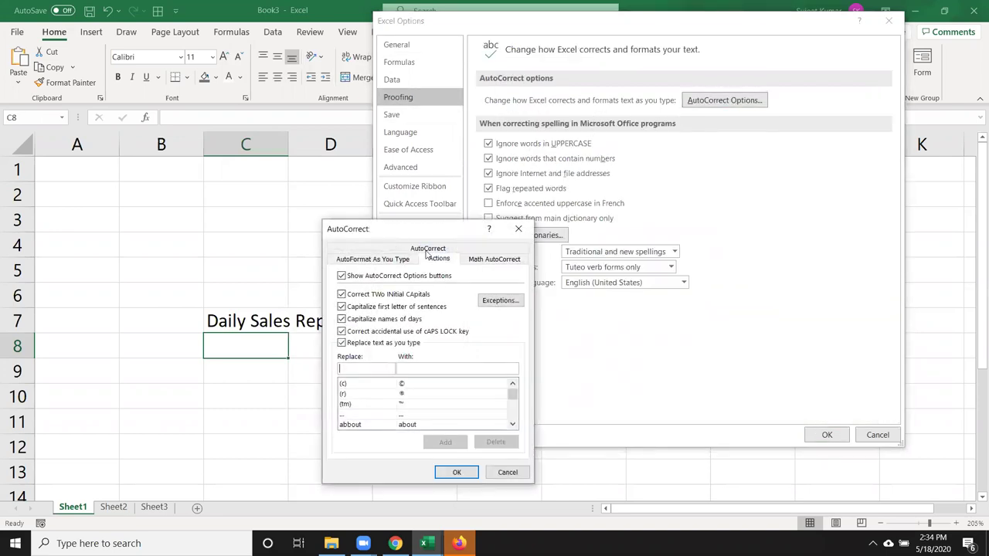
left_click(372, 259)
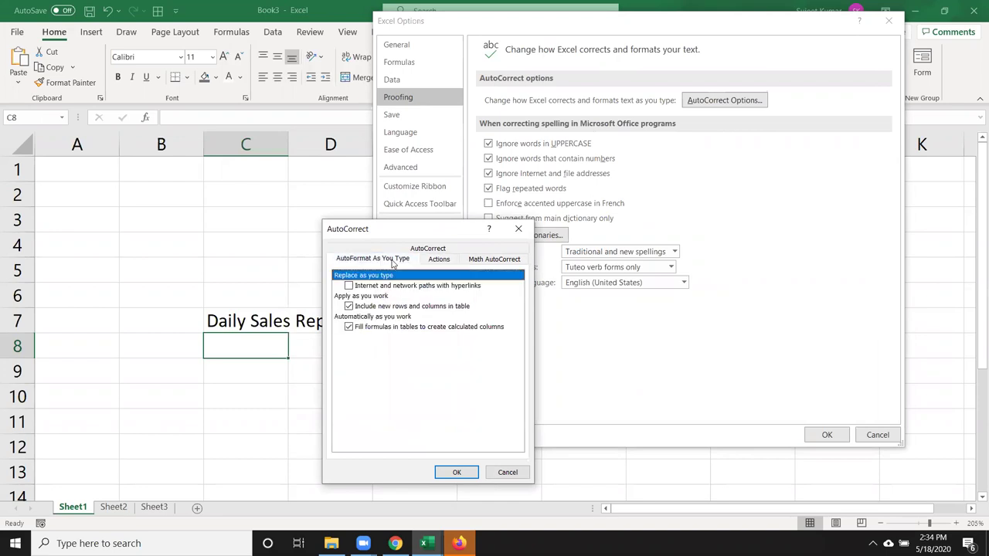
left_click(356, 286)
left_click(455, 473)
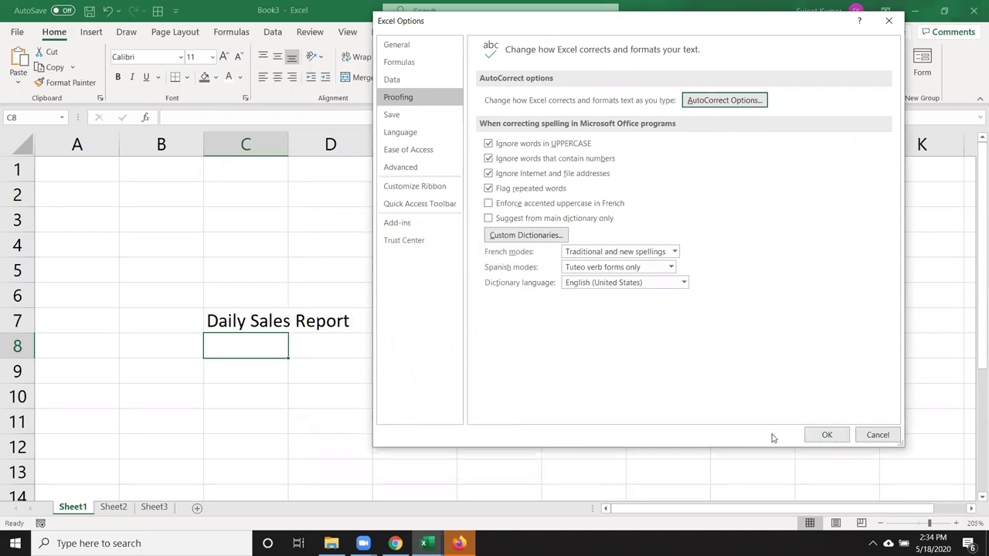
left_click(834, 438)
left_click(396, 211)
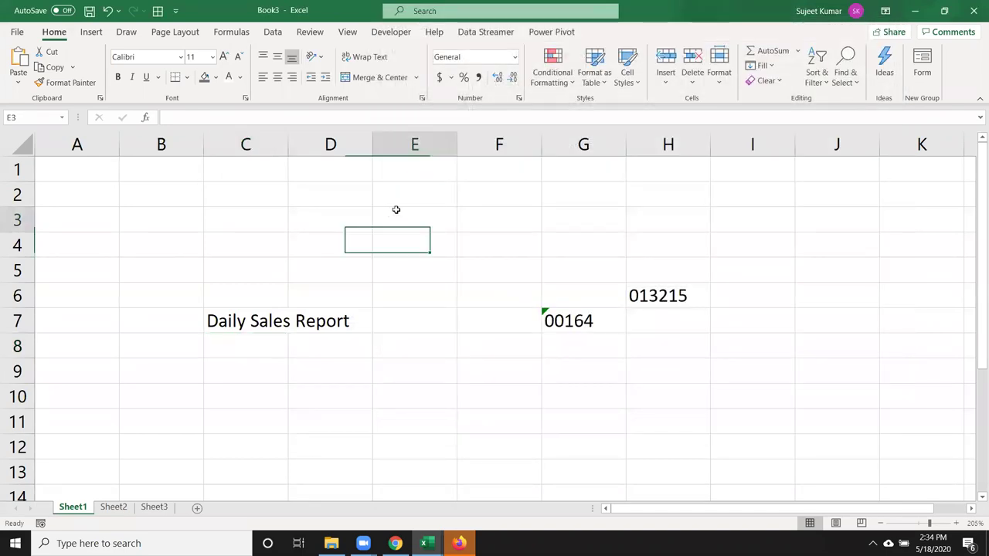
type("www.iptindia.com")
key("Return")
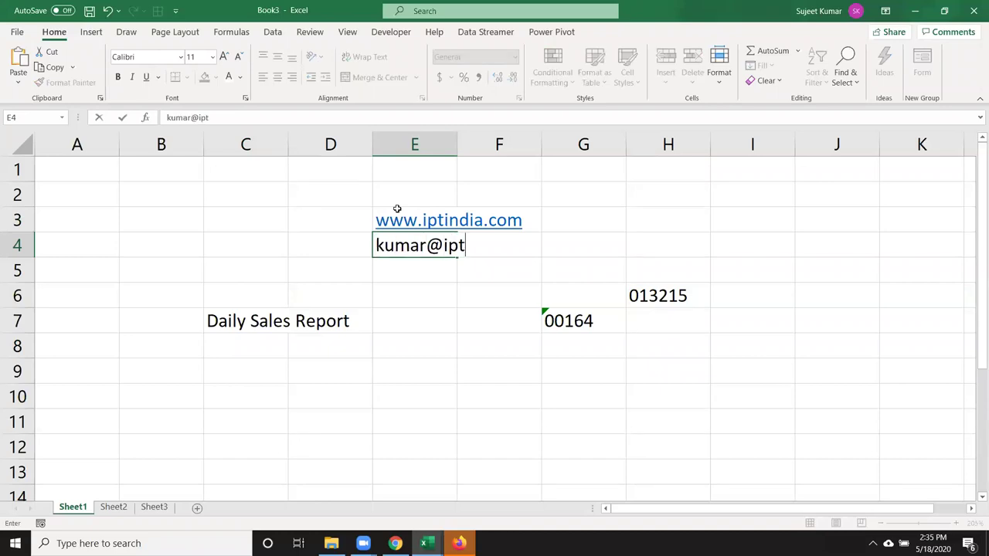
key("Return")
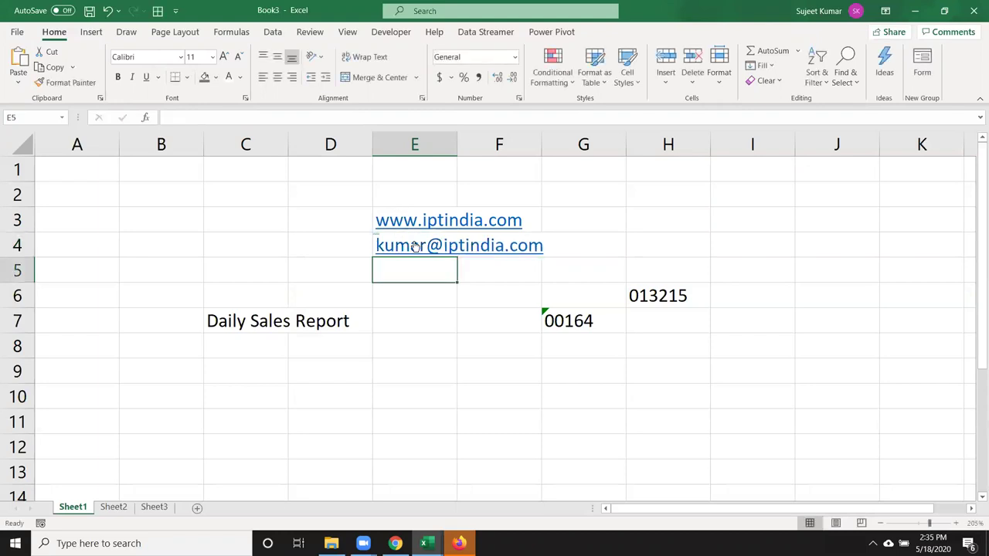
Step: Select E3:E4 and strip their hyperlinks with Clear > Remove Hyperlinks
mouse_move(413, 246)
left_click(404, 200)
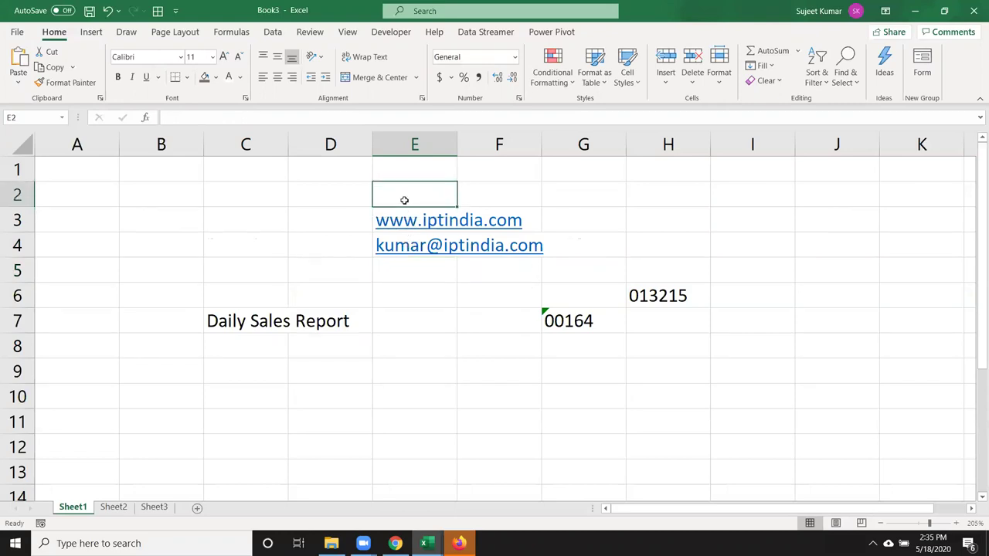
key("Down")
key("shift+Down")
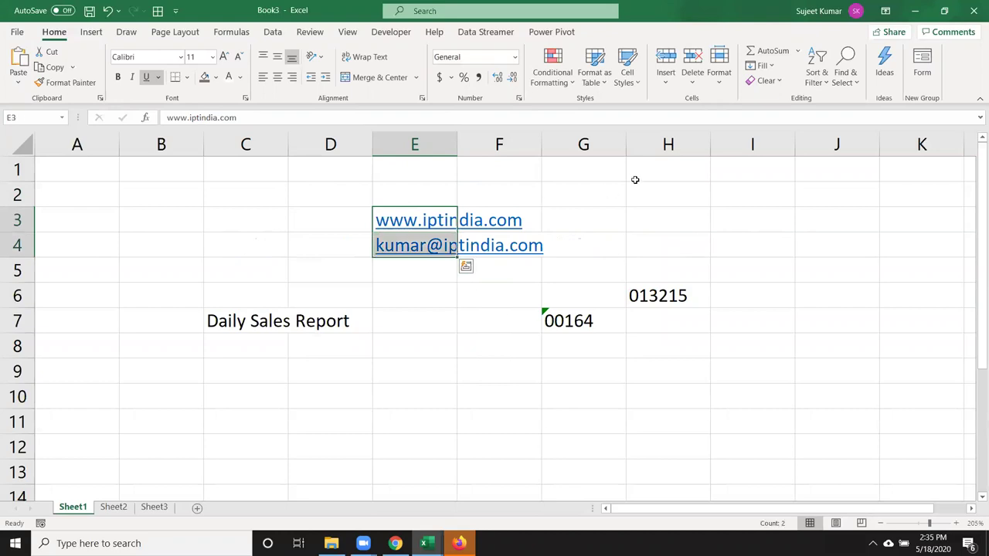
left_click(805, 79)
left_click(765, 81)
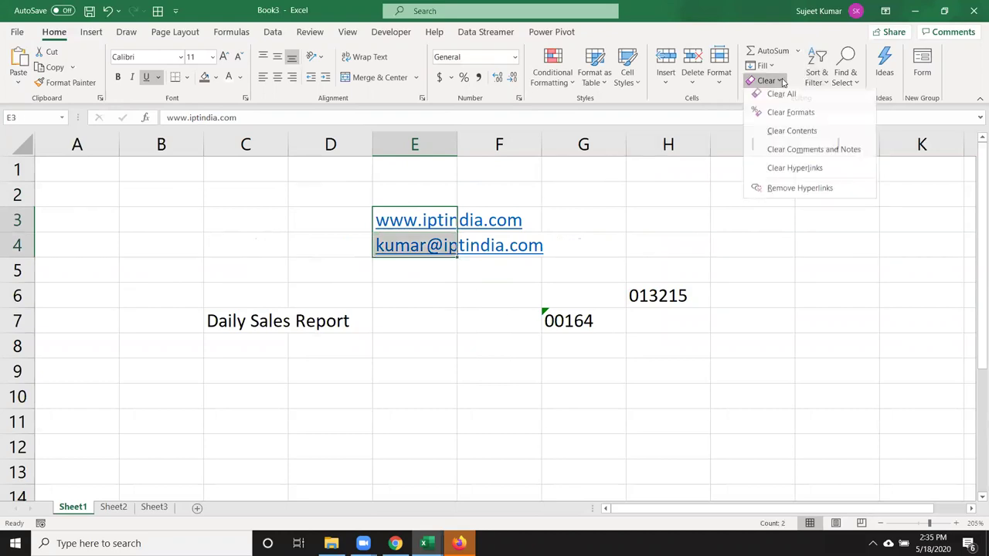
left_click(801, 193)
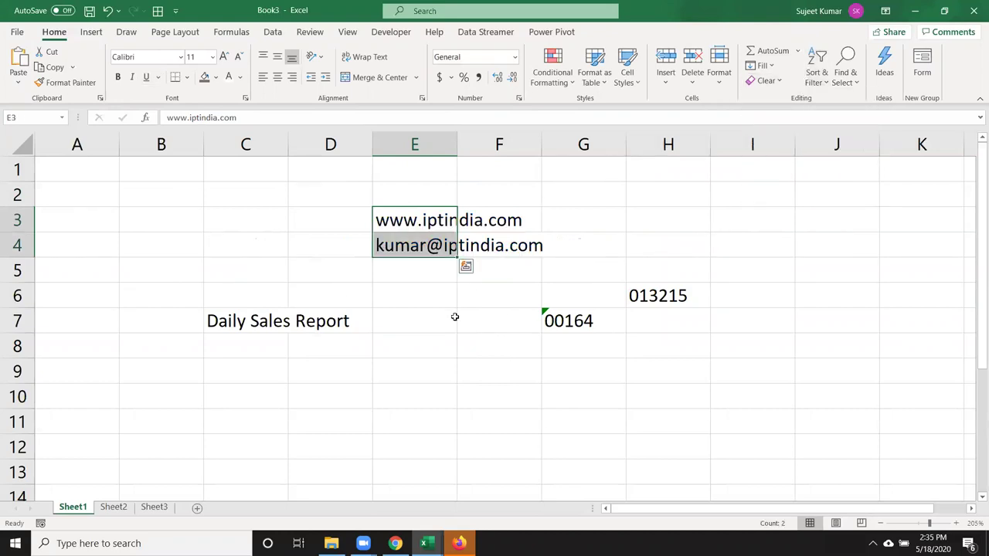
left_click(395, 277)
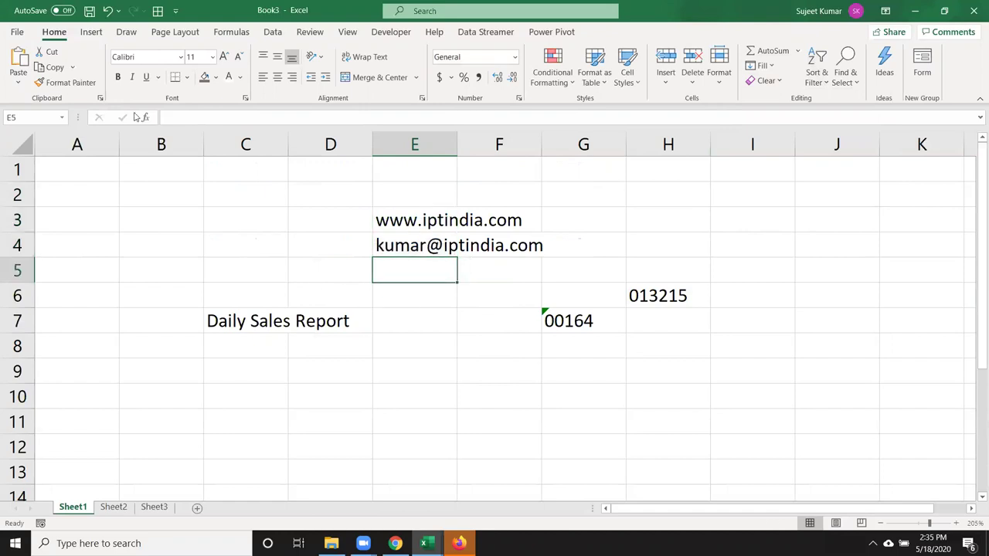
Step: Toggle AutoCorrect's internet-path hyperlink option off and back on, then go to Options' Save page
left_click(19, 33)
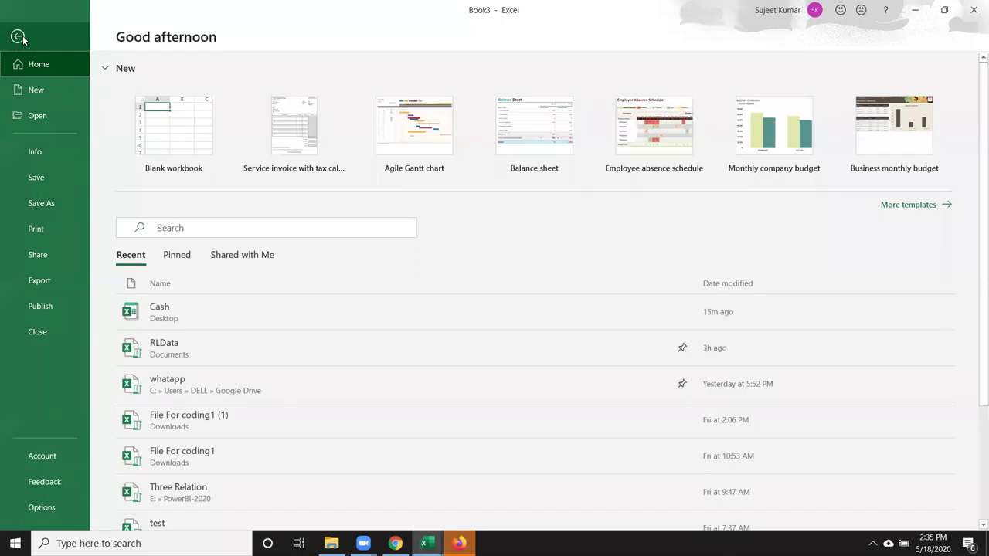
left_click(59, 506)
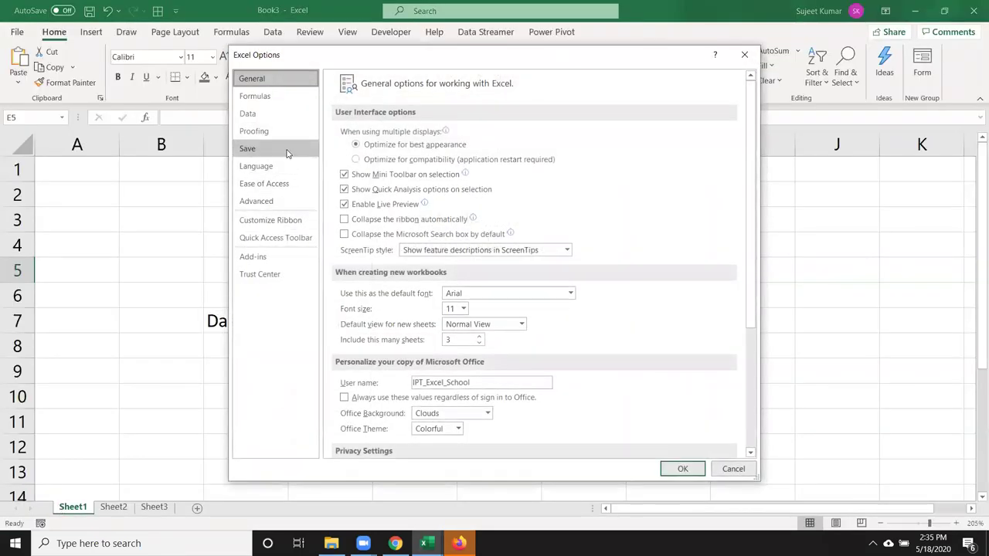
left_click(283, 136)
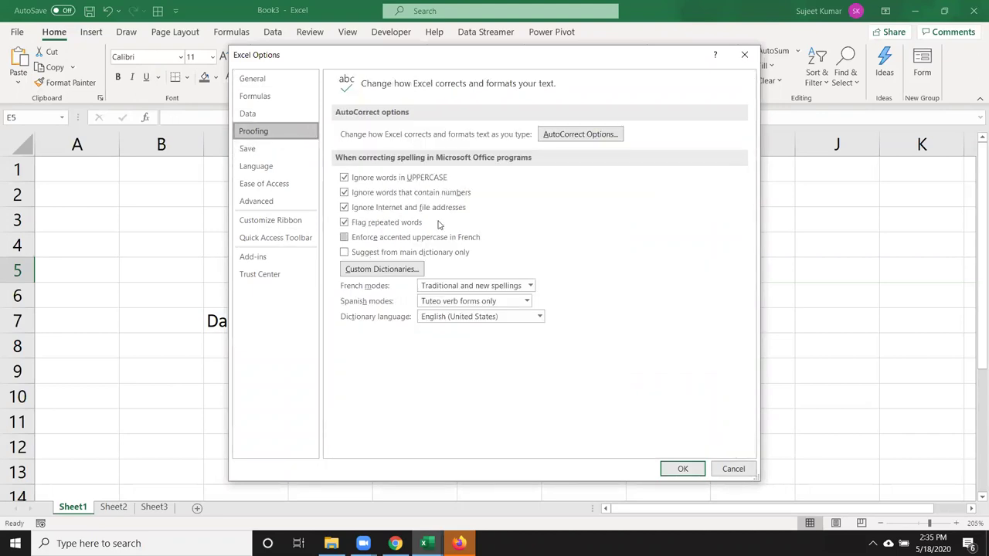
left_click(579, 135)
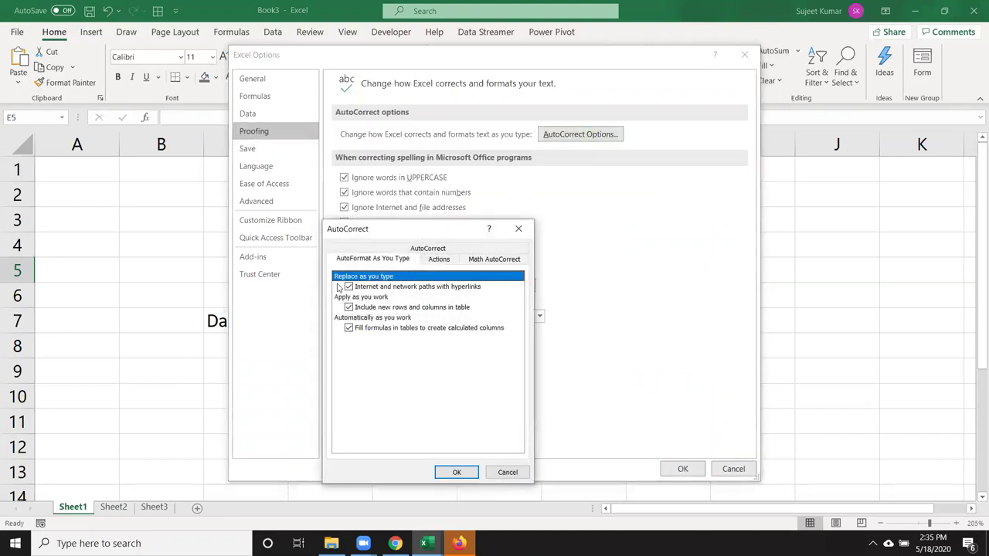
left_click(348, 287)
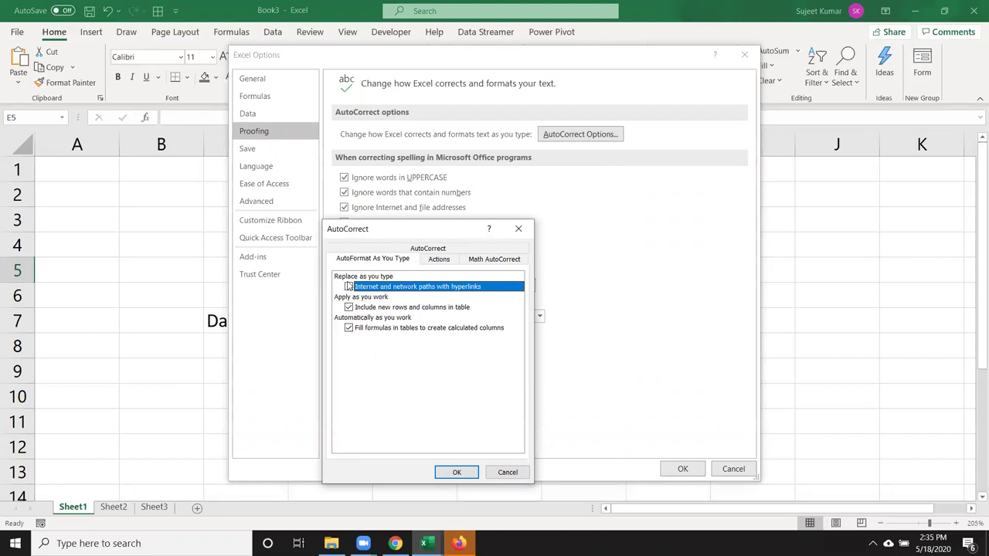
left_click(349, 287)
left_click(520, 230)
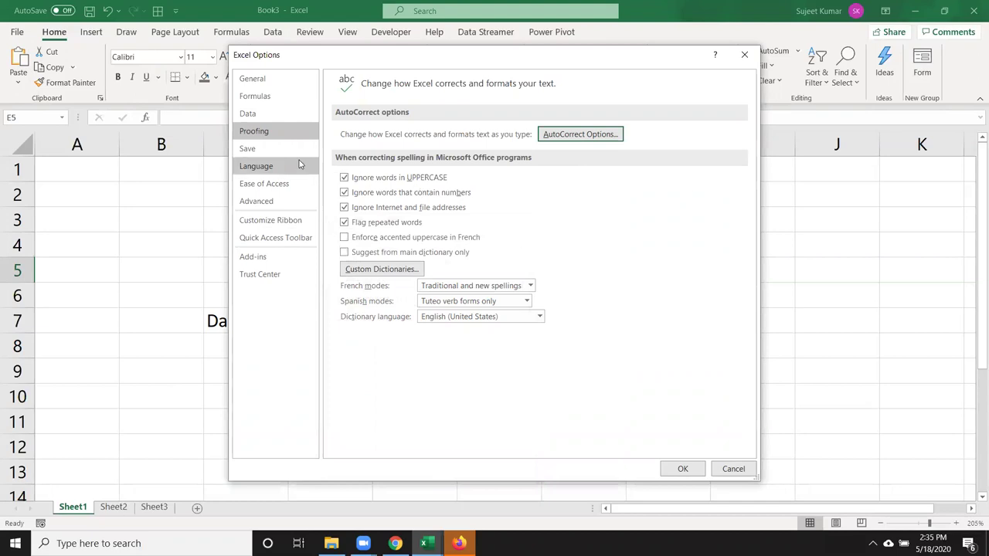
left_click(294, 149)
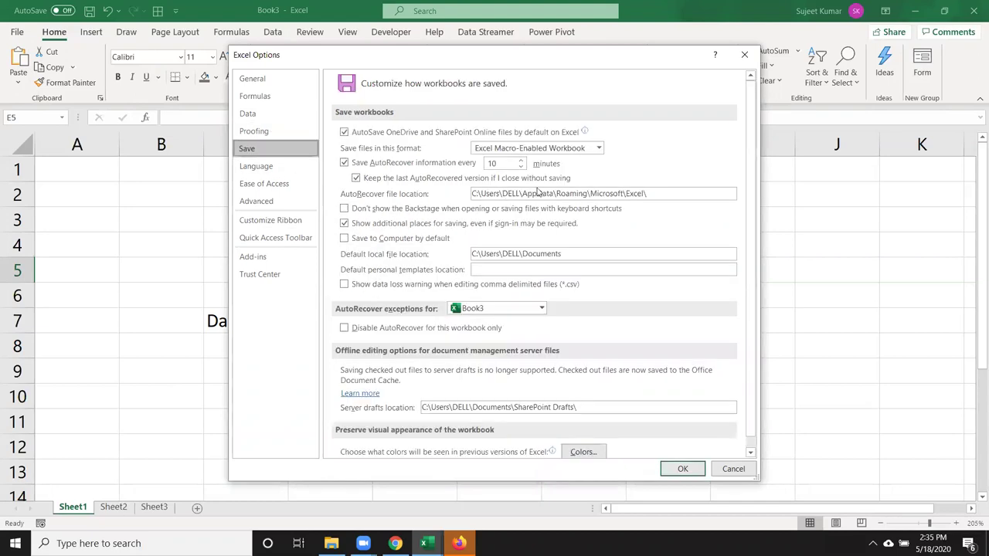
Step: Set 'Save files in this format' to Excel Workbook
left_click(540, 151)
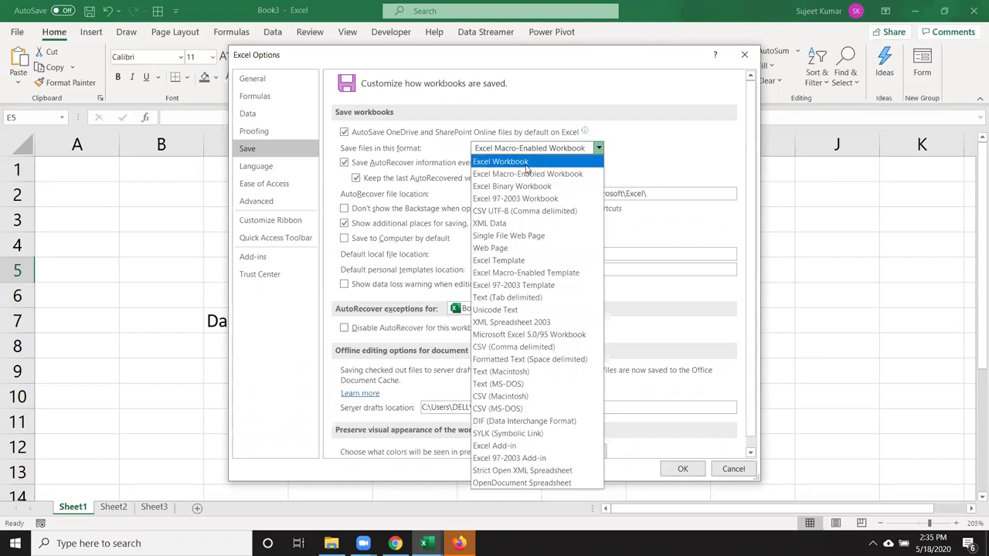
left_click(528, 164)
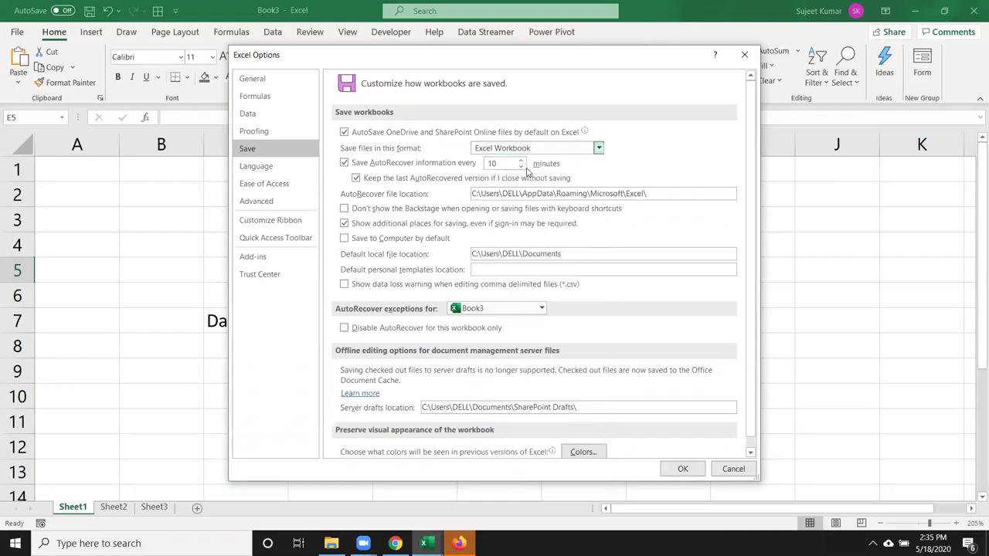
left_click(272, 167)
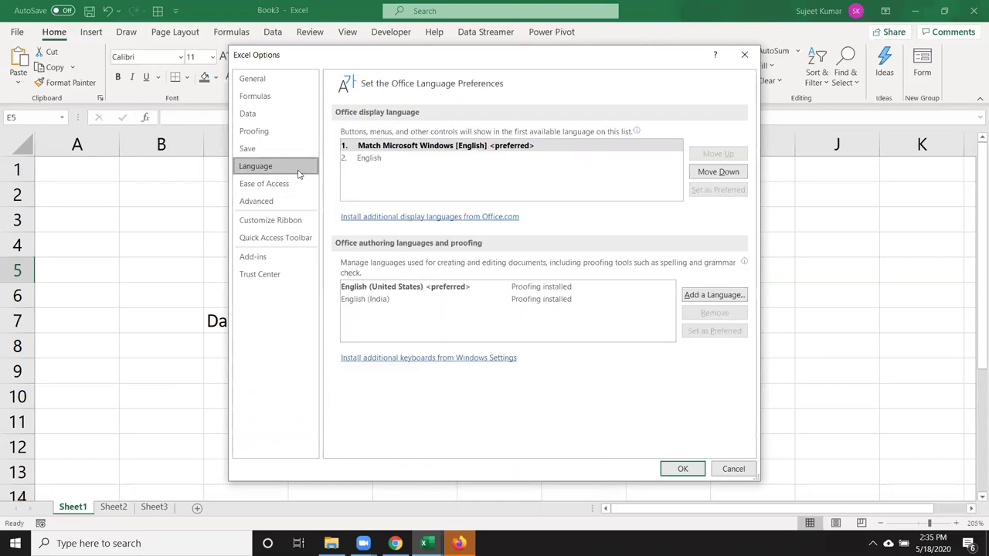
left_click(285, 150)
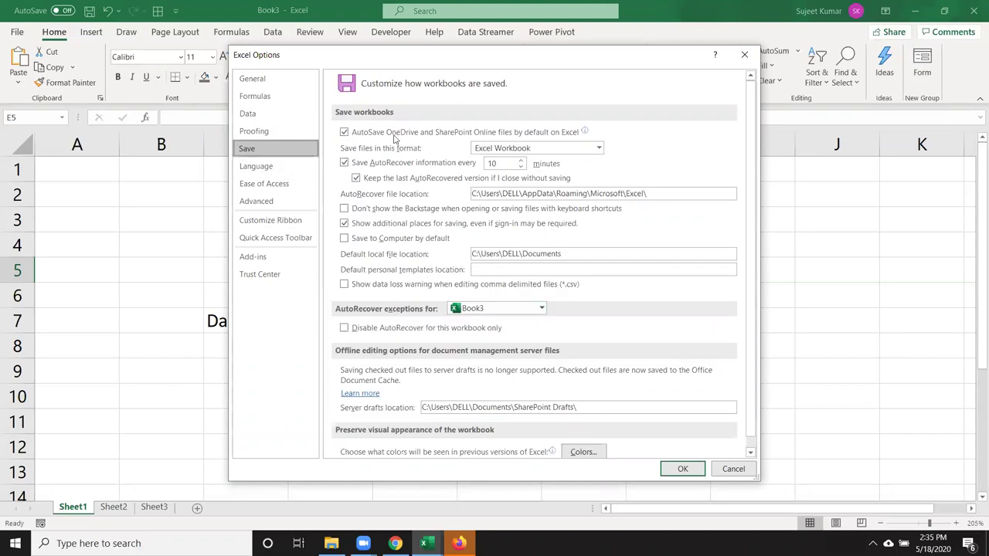
Step: Recheck the internet-path hyperlink option in AutoCorrect and return to the Save page
left_click(255, 131)
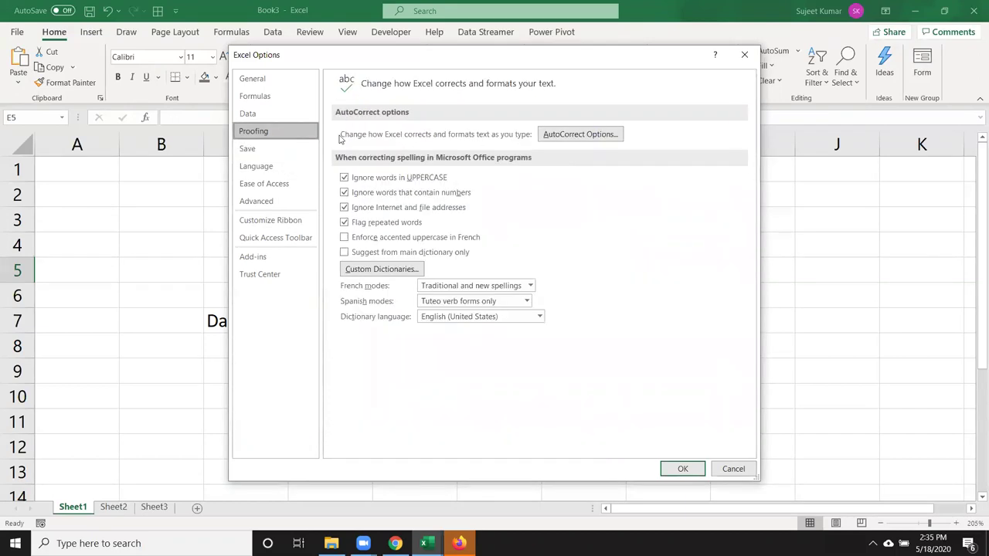
left_click(554, 142)
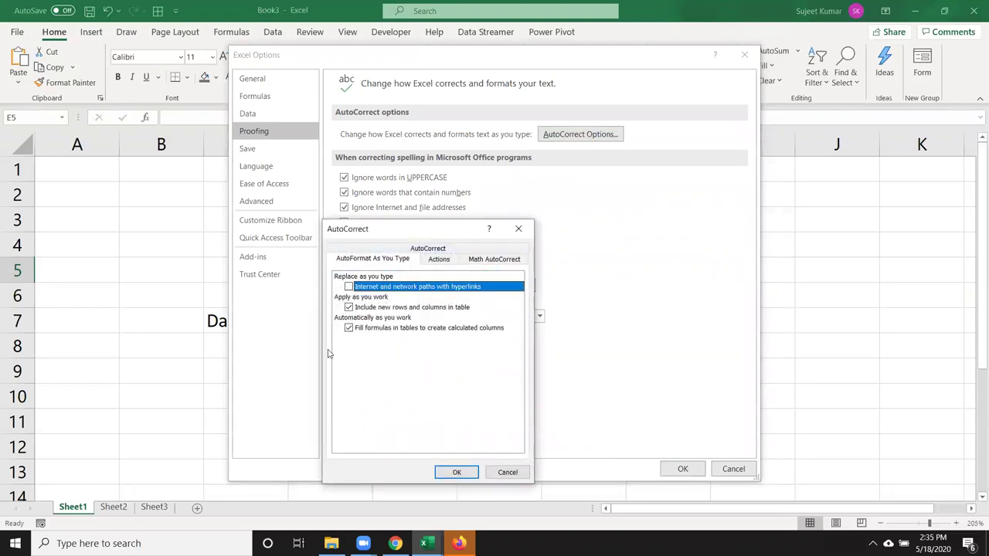
left_click(349, 286)
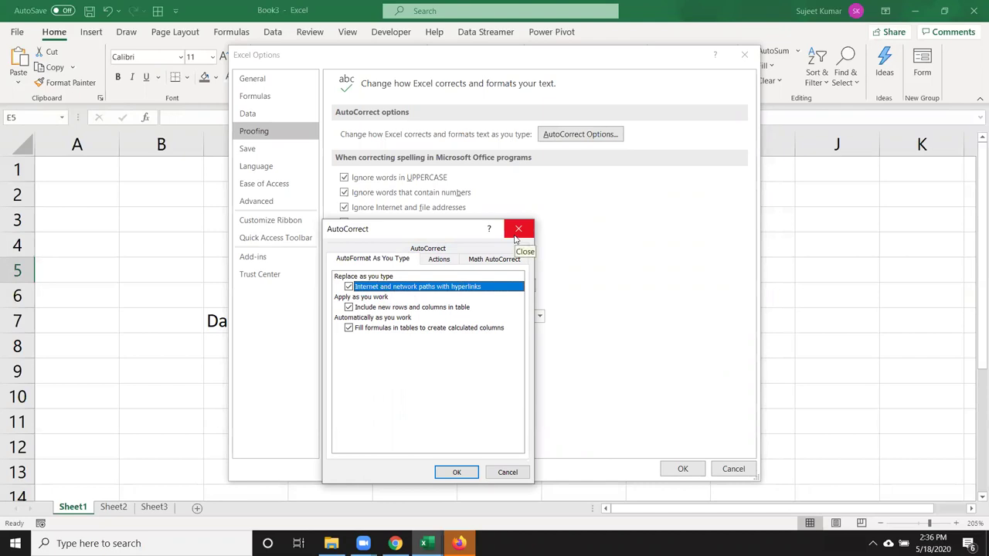
left_click(514, 235)
left_click(252, 148)
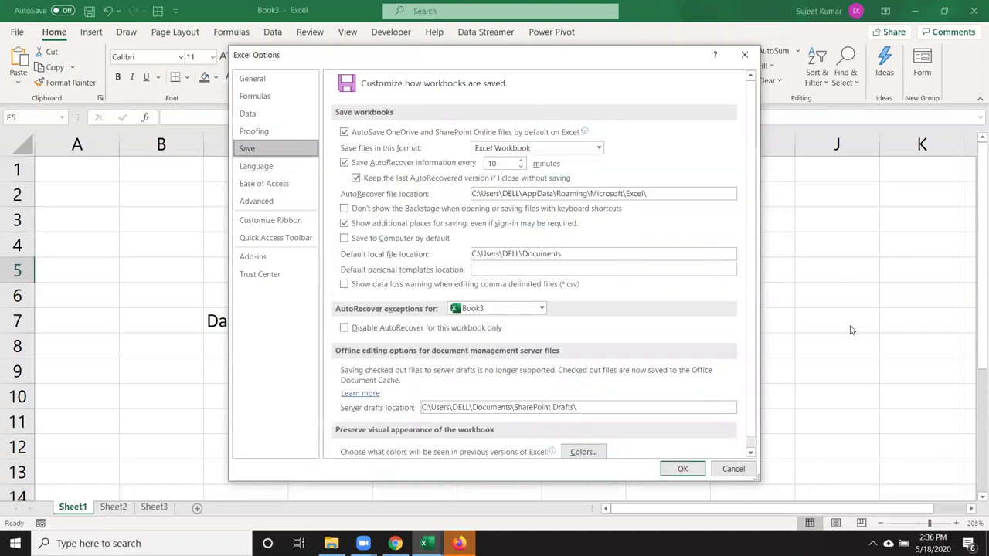
left_click(599, 147)
left_click(573, 168)
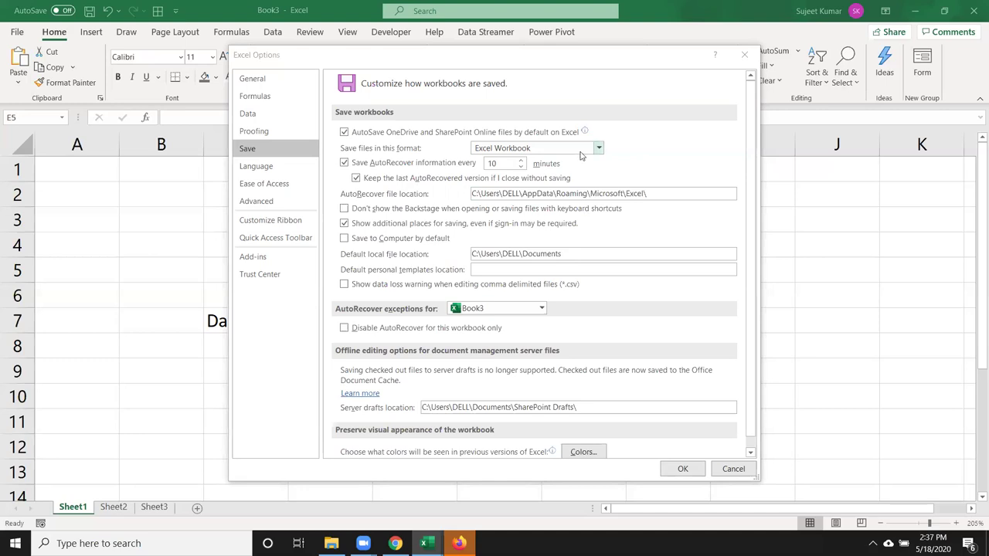
Step: Choose Excel Macro-Enabled Workbook as the default save format and select the default local file location path
left_click(583, 150)
left_click(585, 173)
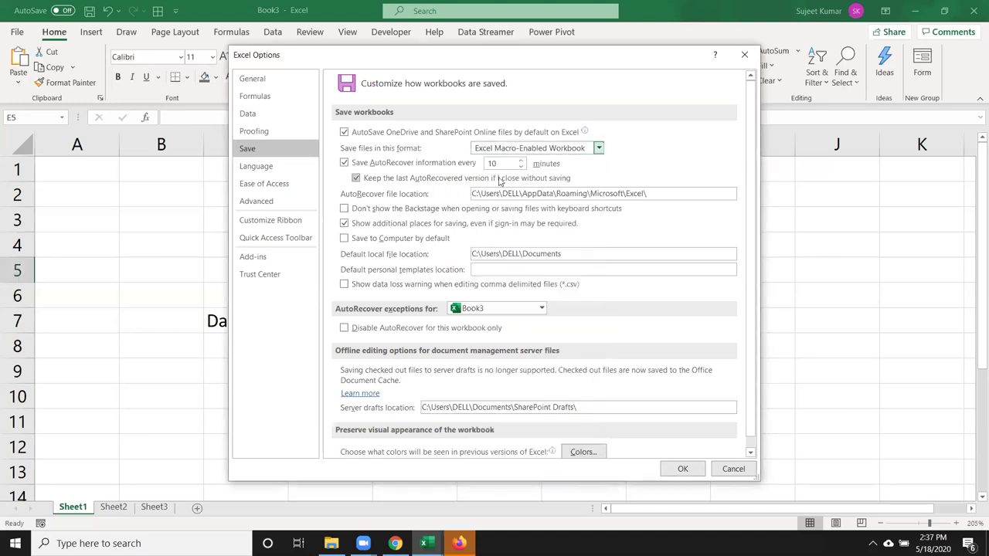
left_click(570, 150)
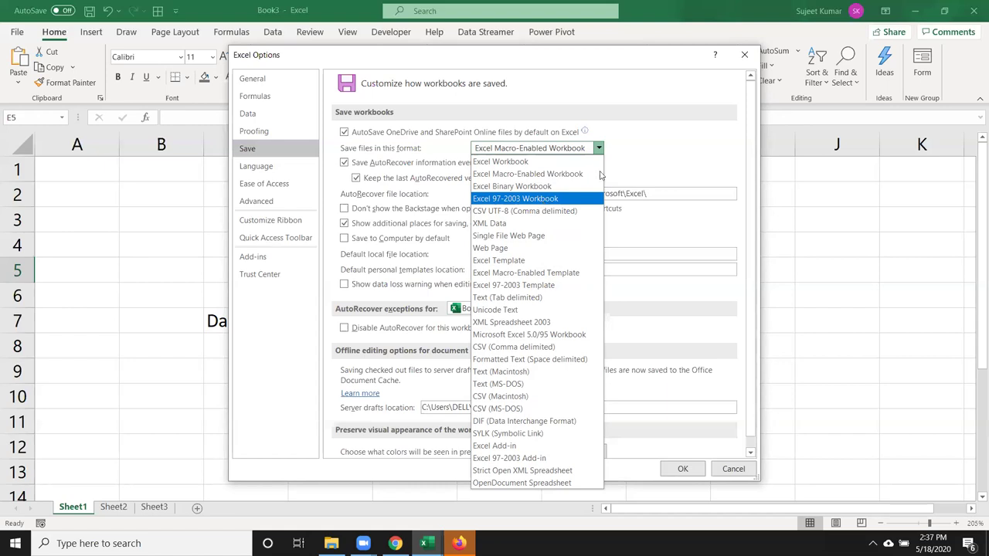
left_click(600, 174)
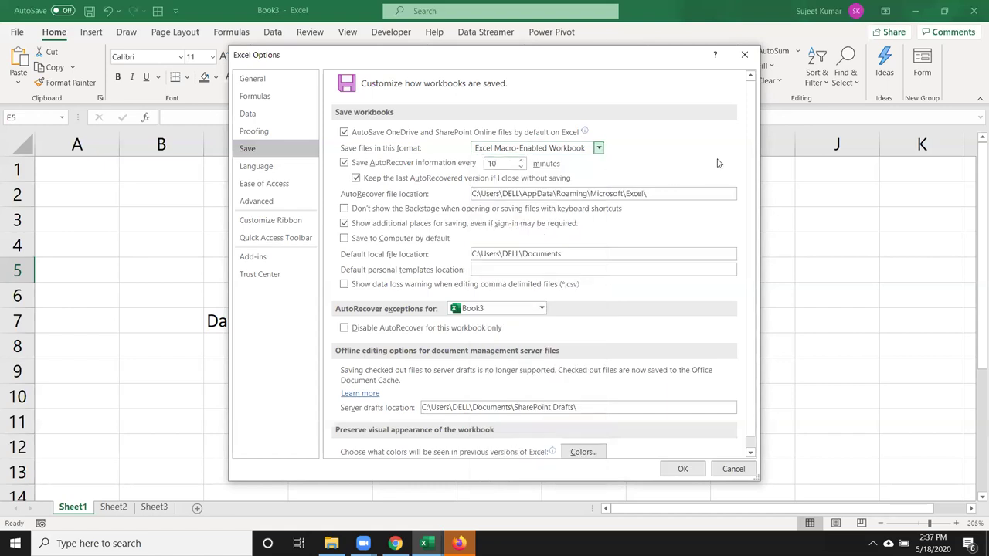
triple_click(618, 256)
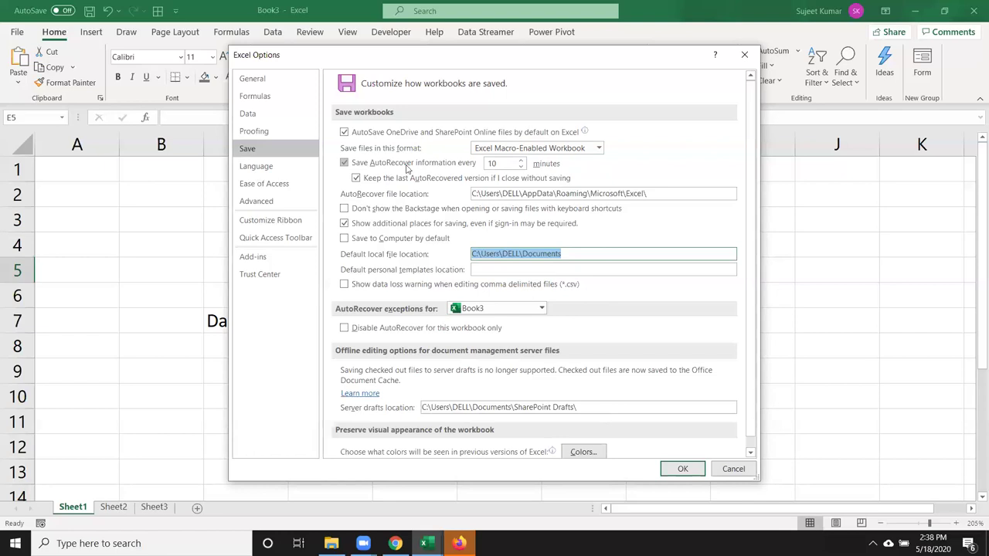
Step: Leave AutoRecover at 10 minutes and move on to the Ease of Access options page
double_click(474, 163)
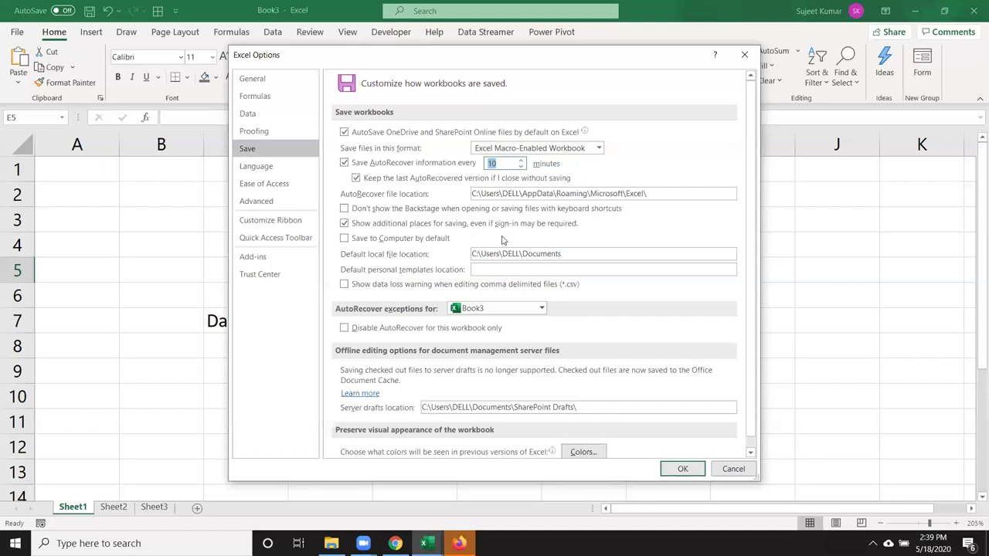
left_click(280, 166)
left_click(281, 183)
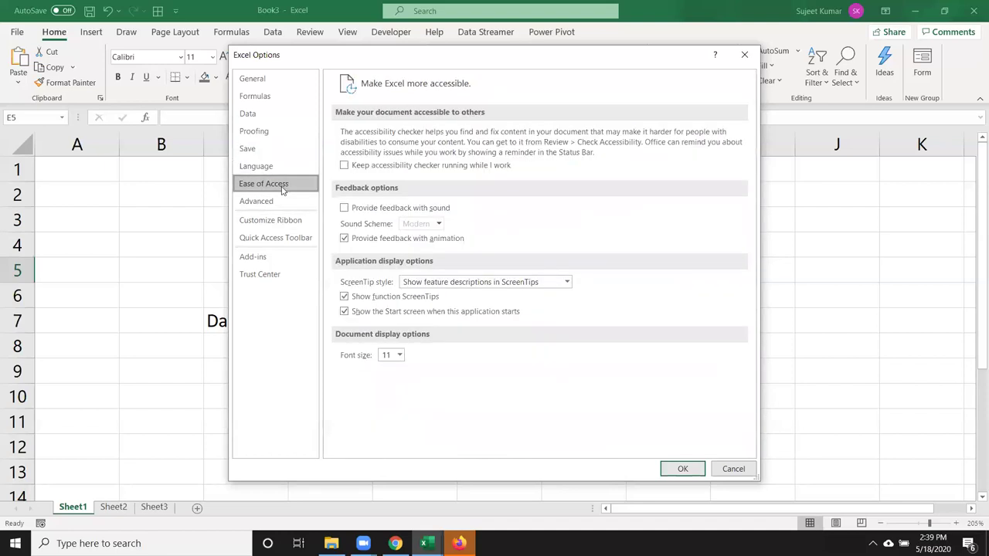
Step: Show the Advanced options and keep Down as the after-Enter selection direction
left_click(279, 203)
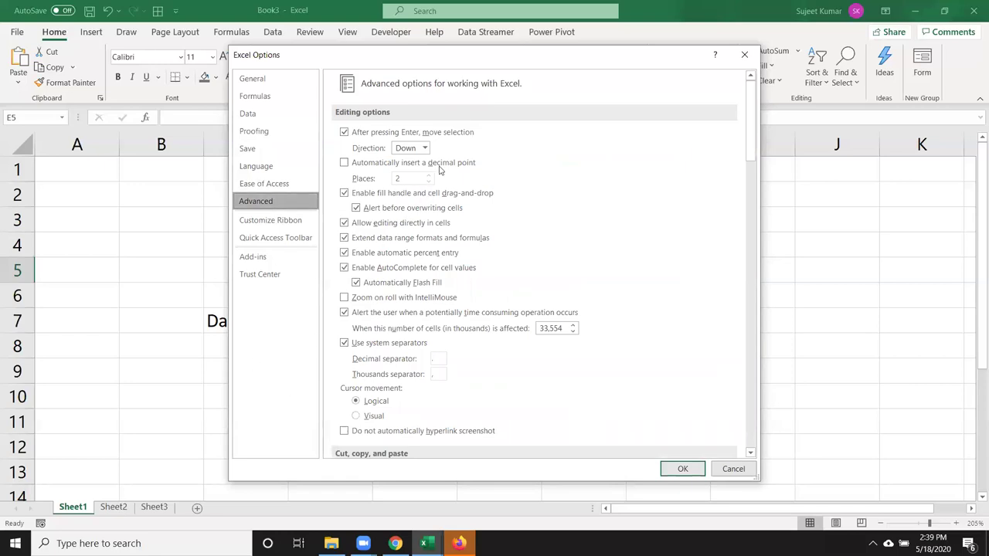
mouse_move(442, 65)
left_mouse_down()
mouse_move(487, 102)
mouse_move(705, 51)
left_mouse_up()
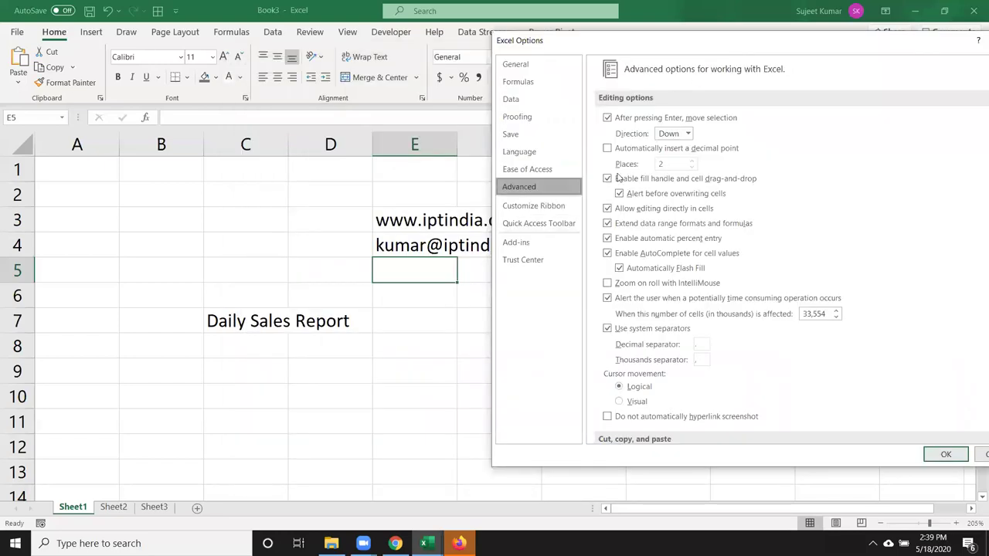
left_click(688, 134)
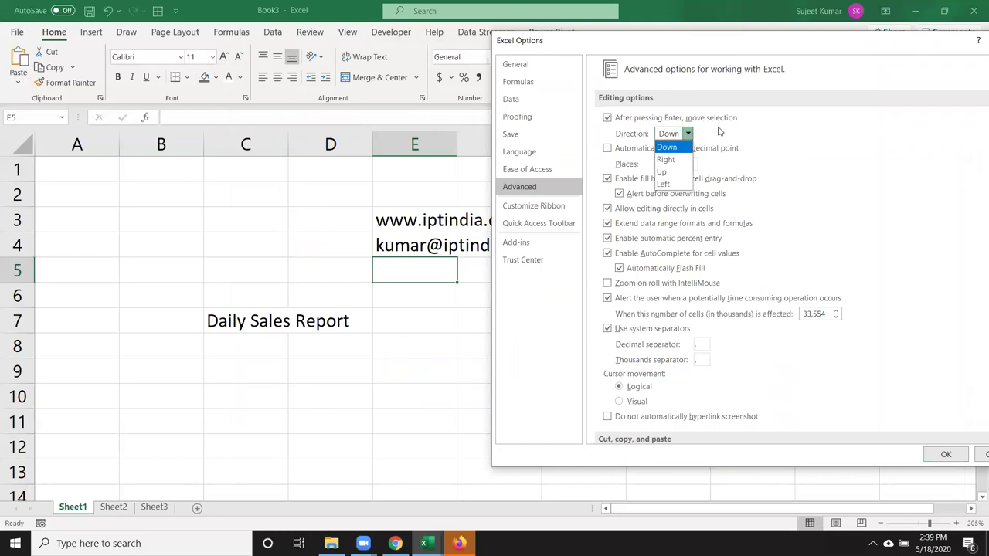
left_click(796, 132)
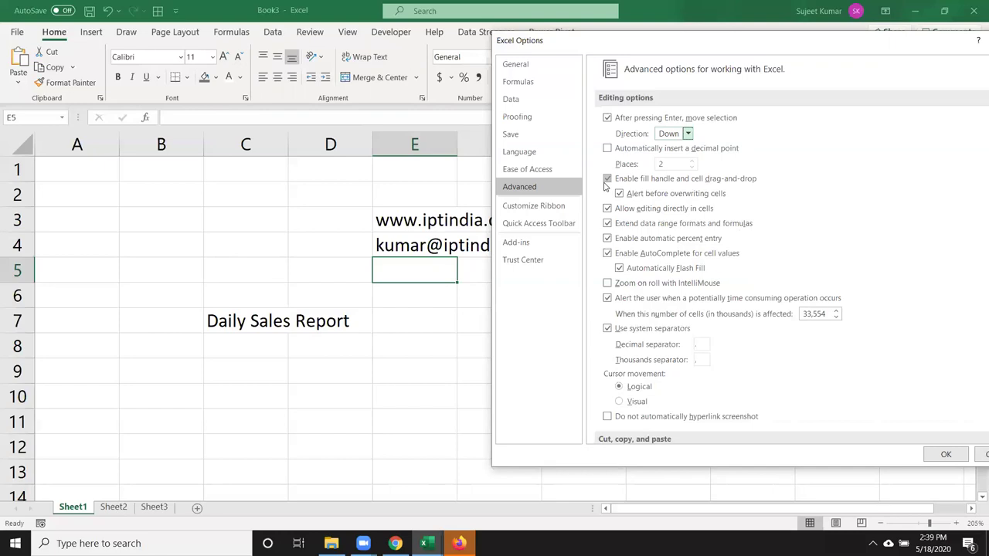
Step: Scroll to the workbook display options and keep Book3 as the chosen workbook
scroll(742, 267, "down", 4)
scroll(740, 274, "down", 2)
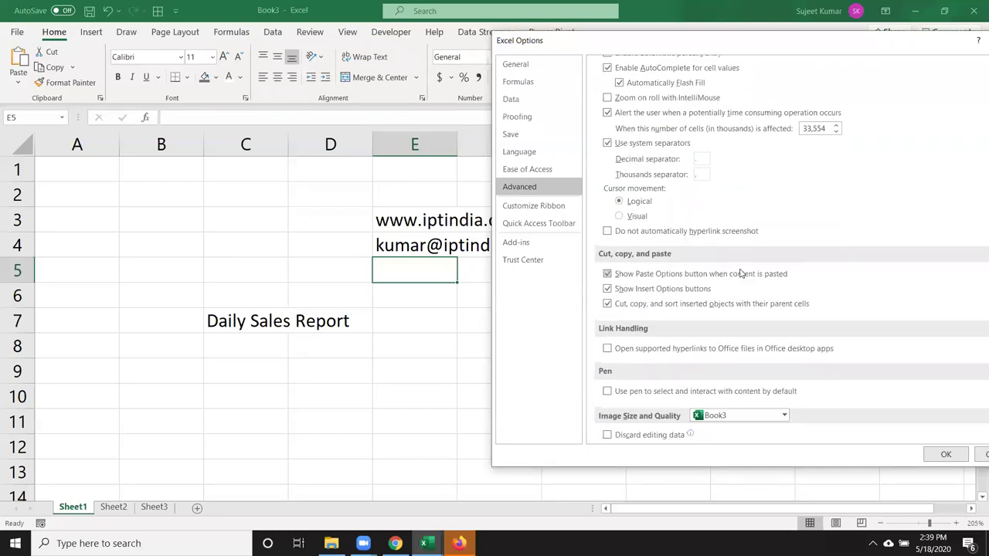
scroll(740, 274, "down", 4)
scroll(741, 274, "down", 2)
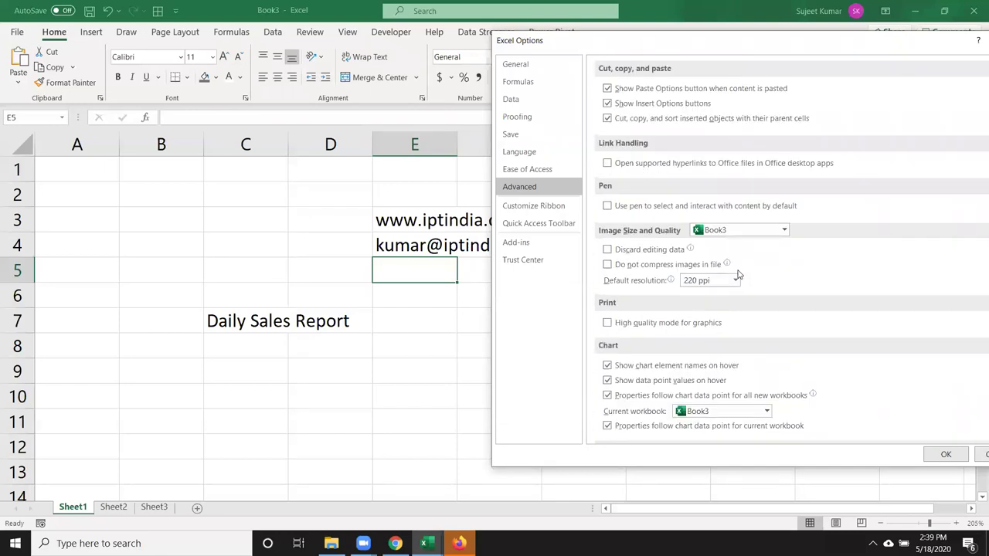
scroll(738, 275, "down", 4)
scroll(736, 277, "down", 3)
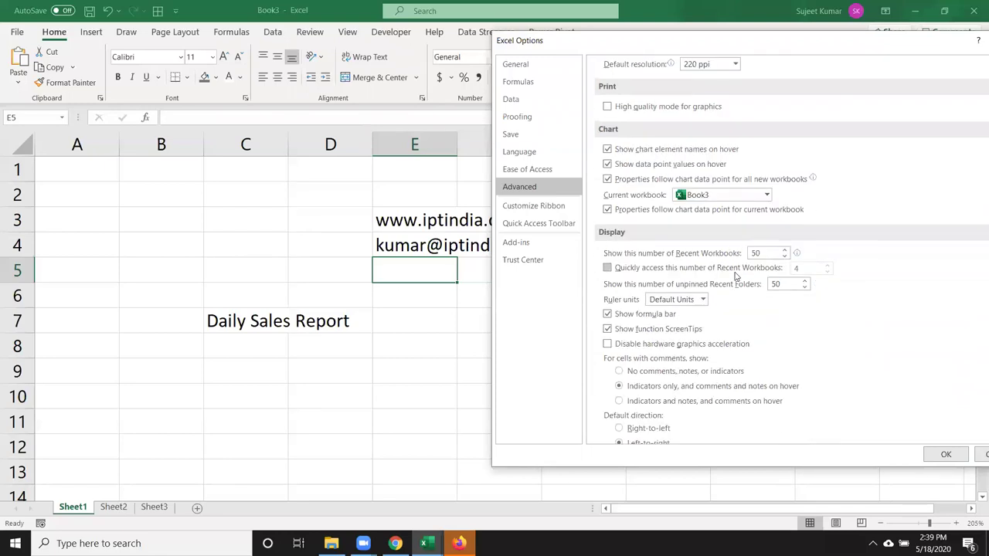
scroll(736, 274, "down", 1)
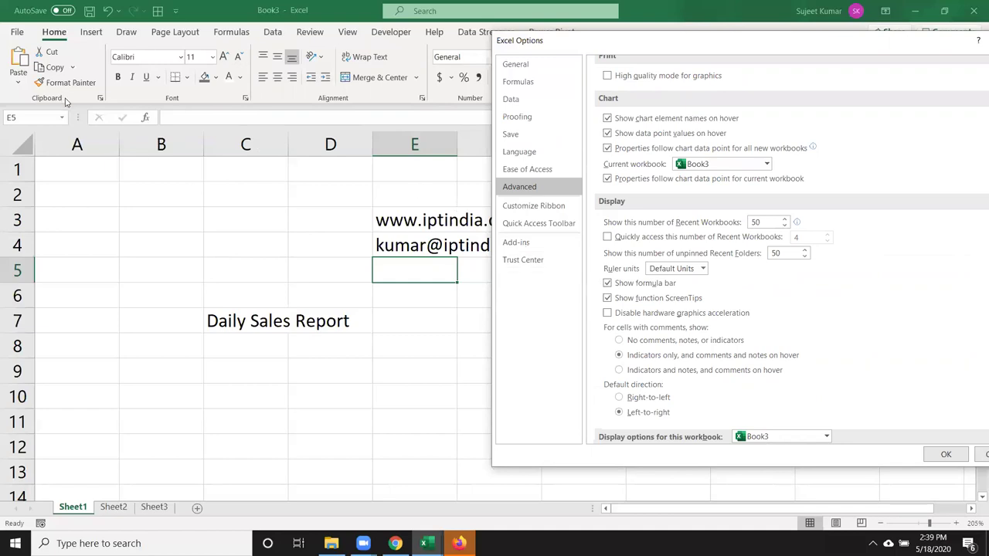
scroll(841, 322, "down", 4)
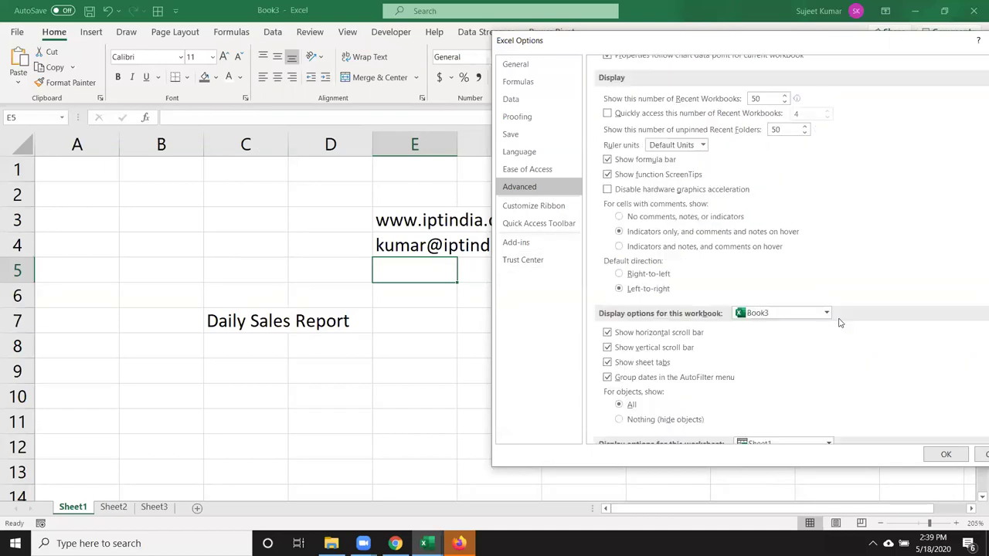
scroll(839, 320, "down", 1)
scroll(834, 317, "down", 1)
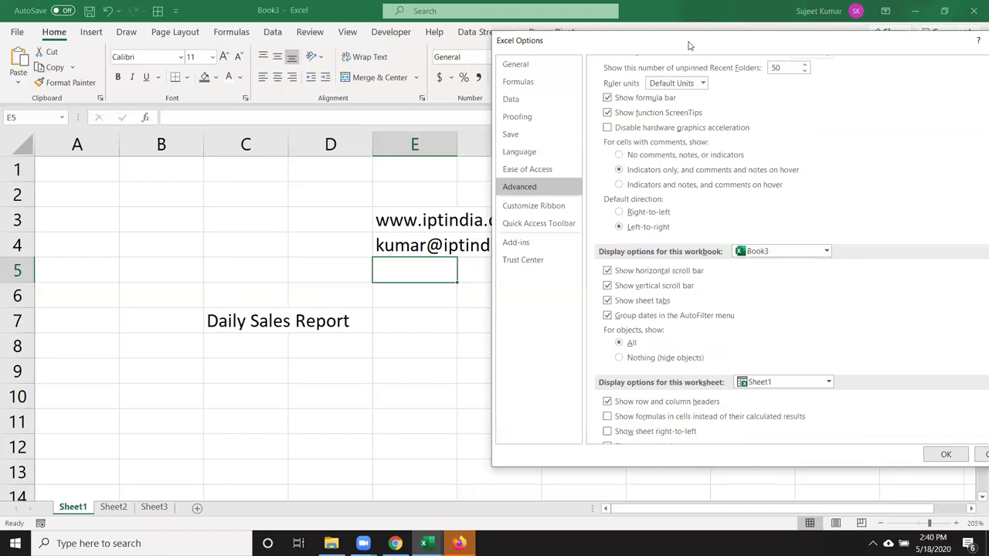
left_click_drag(686, 48, 265, 54)
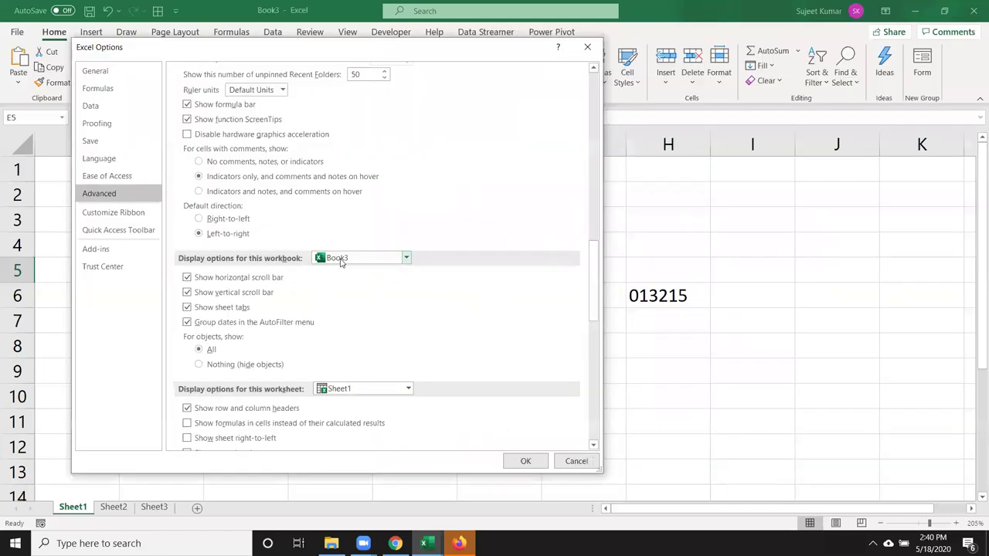
left_click(341, 259)
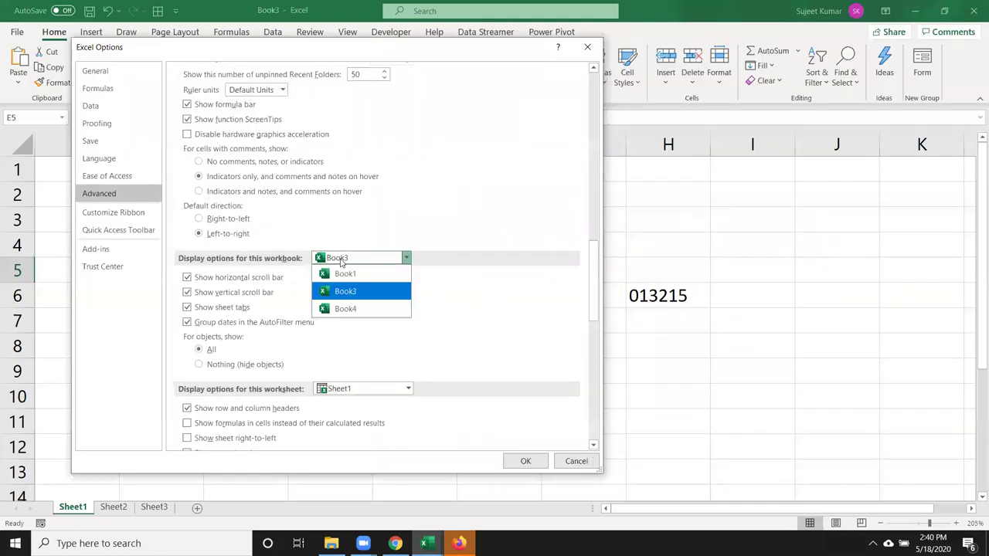
left_click(352, 299)
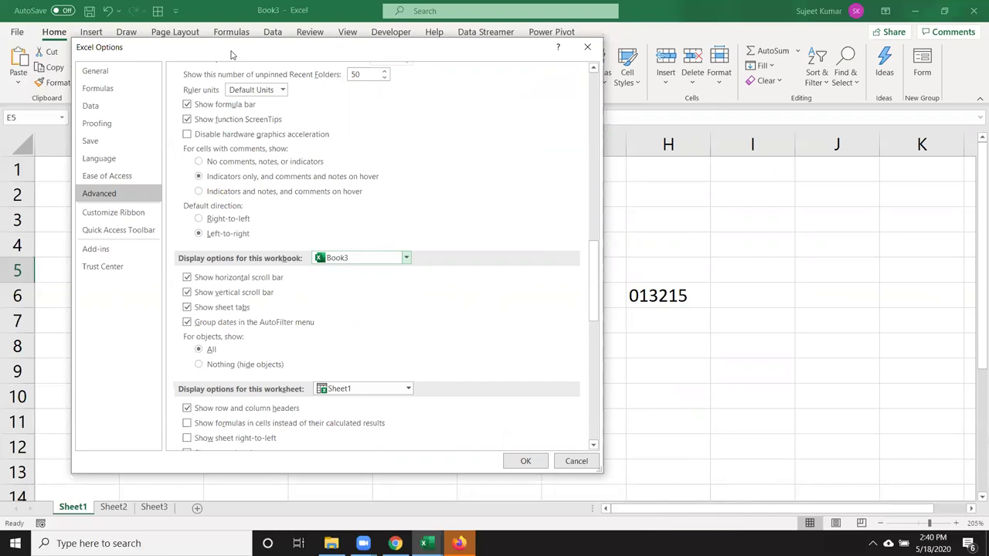
Step: Keep Sheet1 for worksheet display, toggle 'Show a zero', and scroll to Edit Custom Lists
left_click_drag(232, 54, 442, 41)
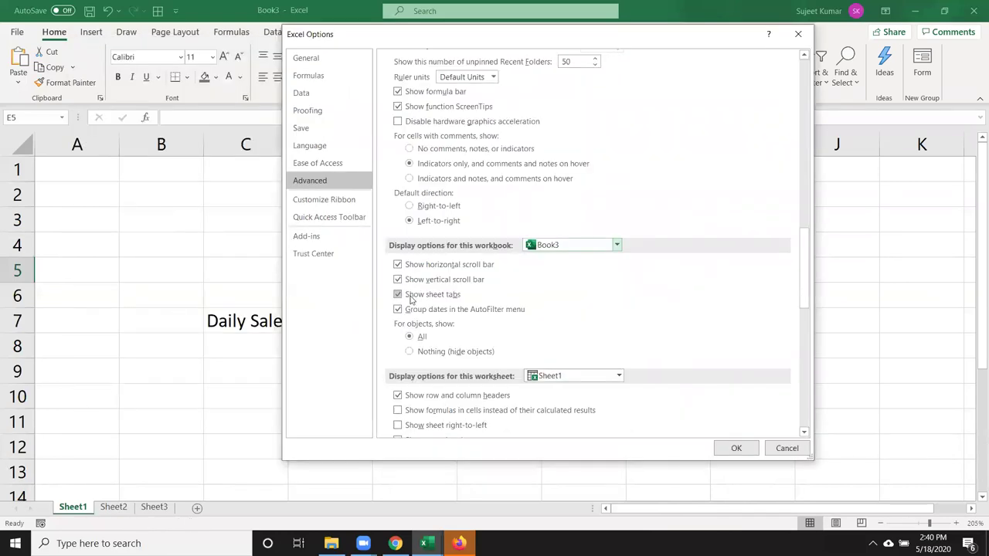
scroll(584, 340, "down", 2)
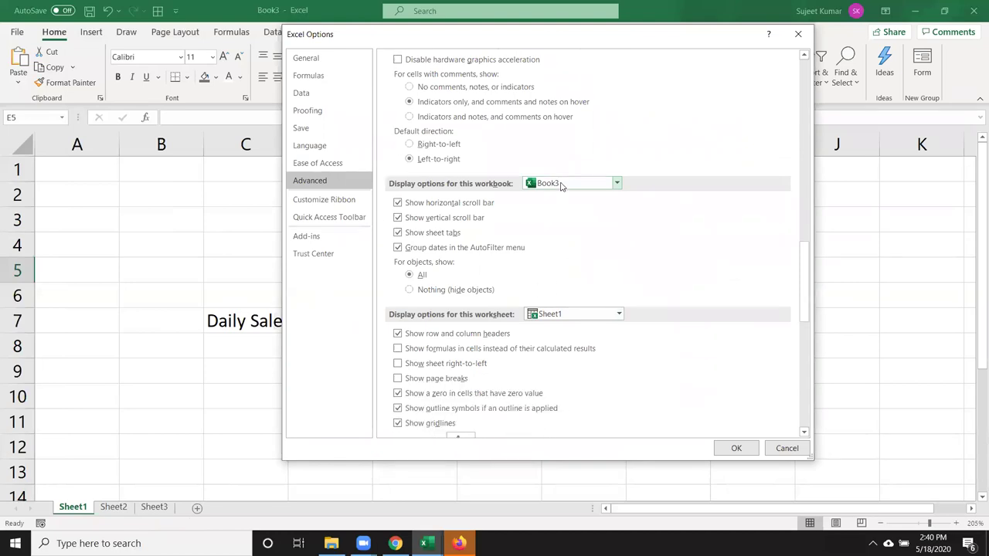
scroll(533, 354, "down", 3)
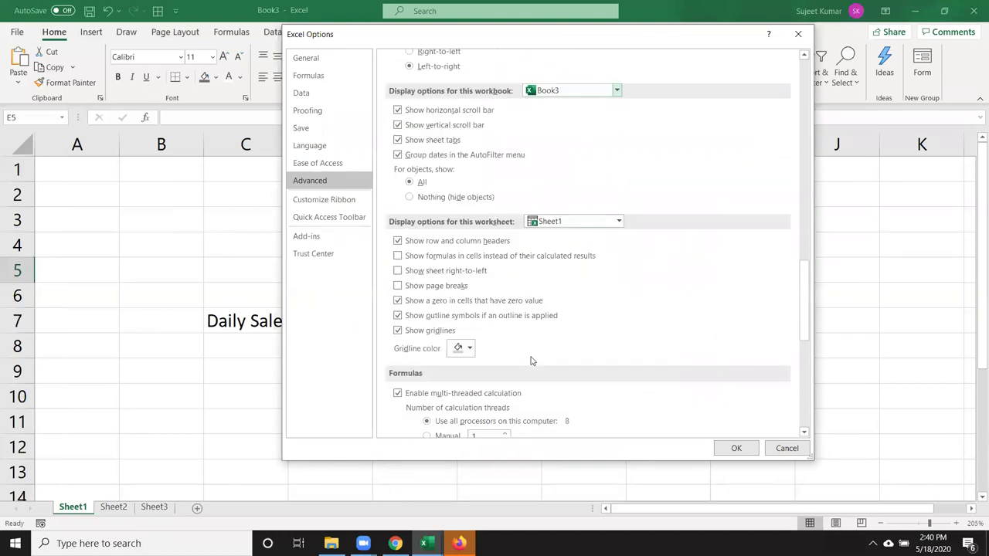
left_click(571, 224)
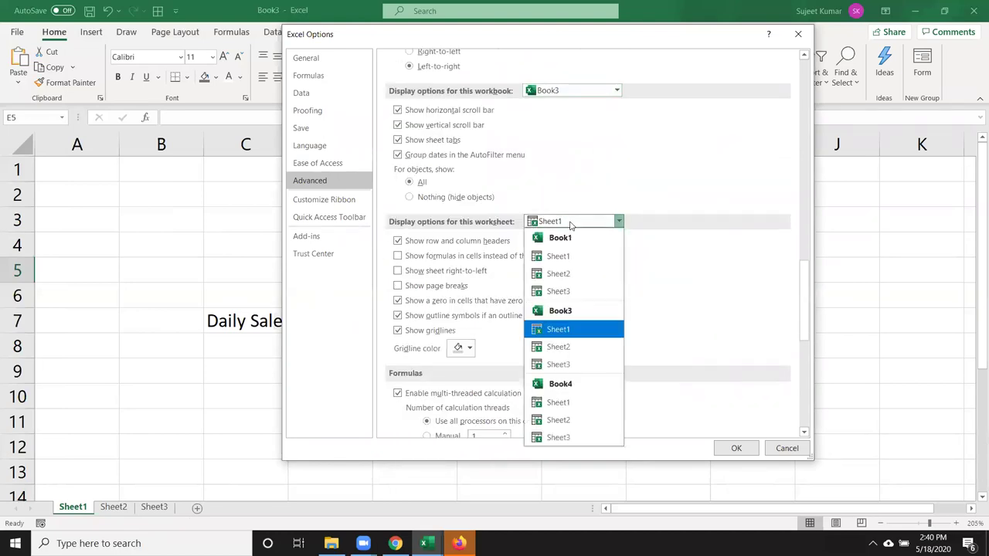
left_click(571, 224)
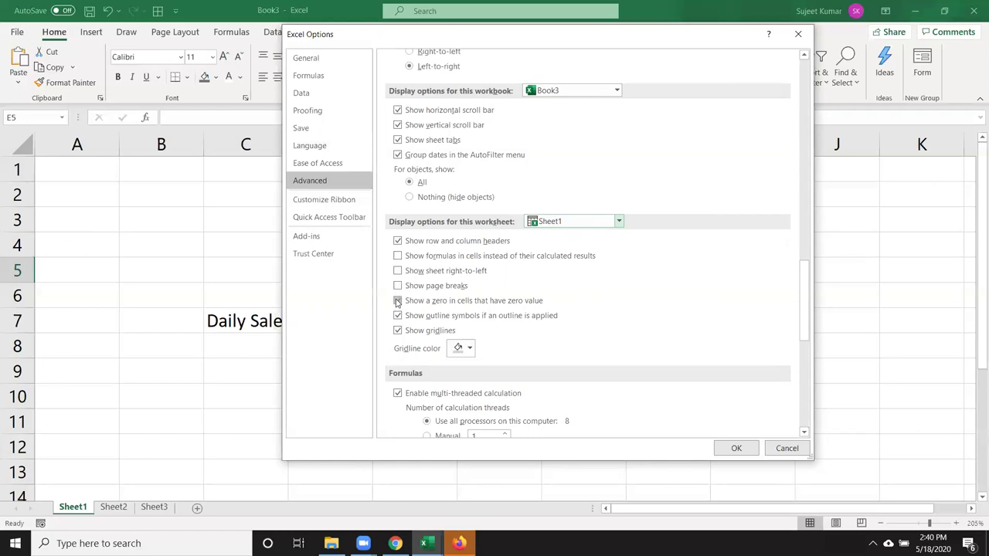
left_click(398, 302)
scroll(750, 345, "down", 2)
scroll(751, 346, "down", 2)
scroll(751, 345, "down", 3)
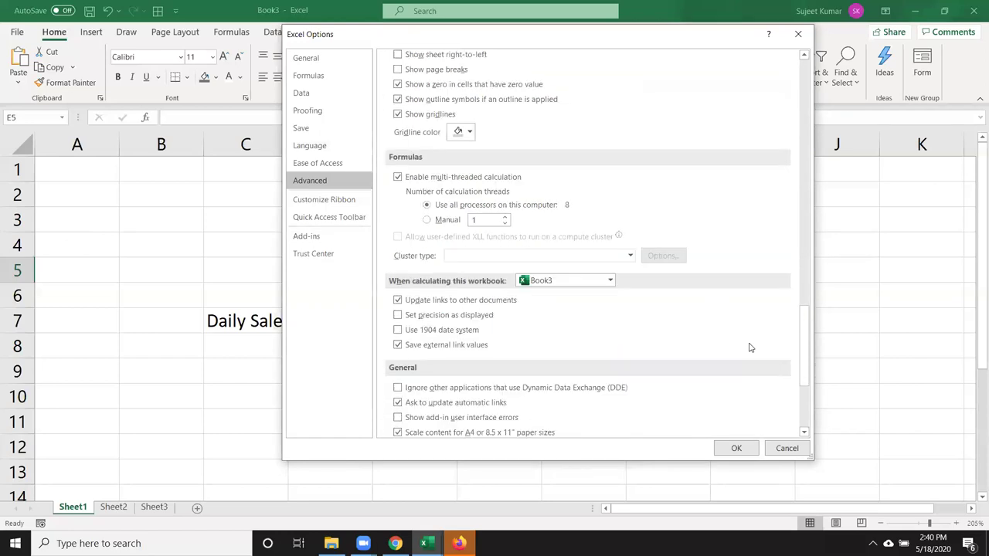
scroll(749, 348, "down", 4)
scroll(749, 349, "down", 2)
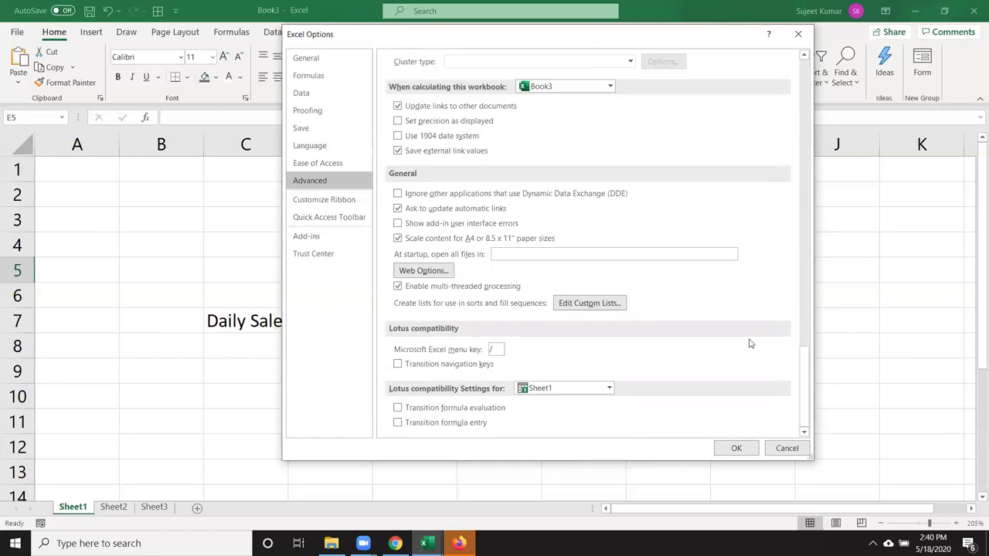
Step: Open the Custom Lists editor, then close it without changes
left_click(595, 305)
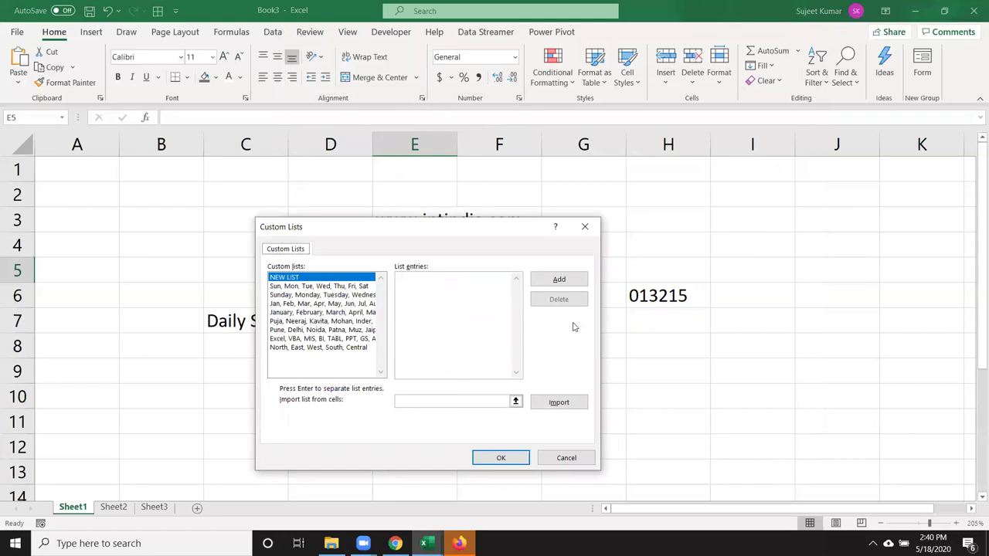
key("Escape")
scroll(126, 315, "down", 5)
scroll(107, 259, "down", 1)
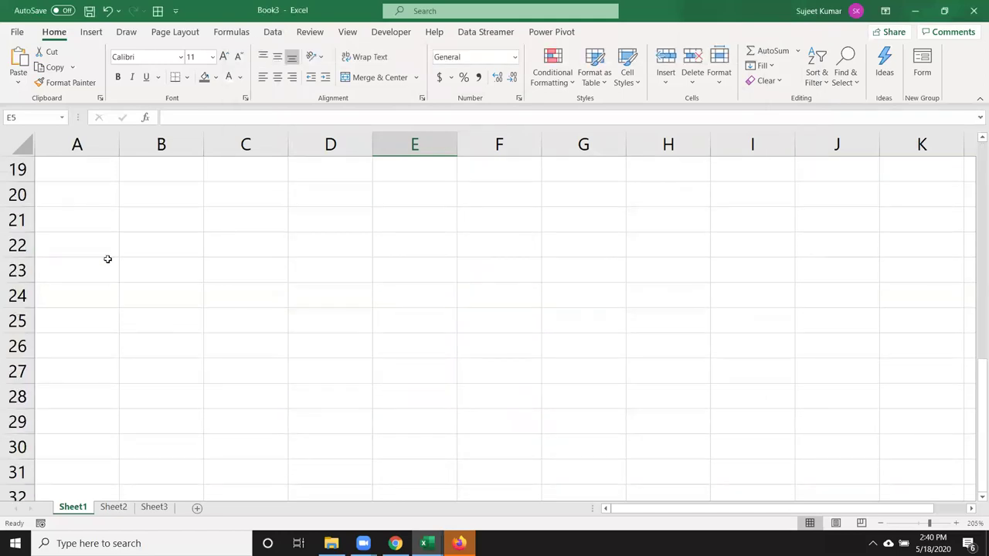
Step: Enter Jan in A21 and fill months through Sep down to A29
left_click(89, 220)
type("JAn")
key("Return")
left_click(96, 223)
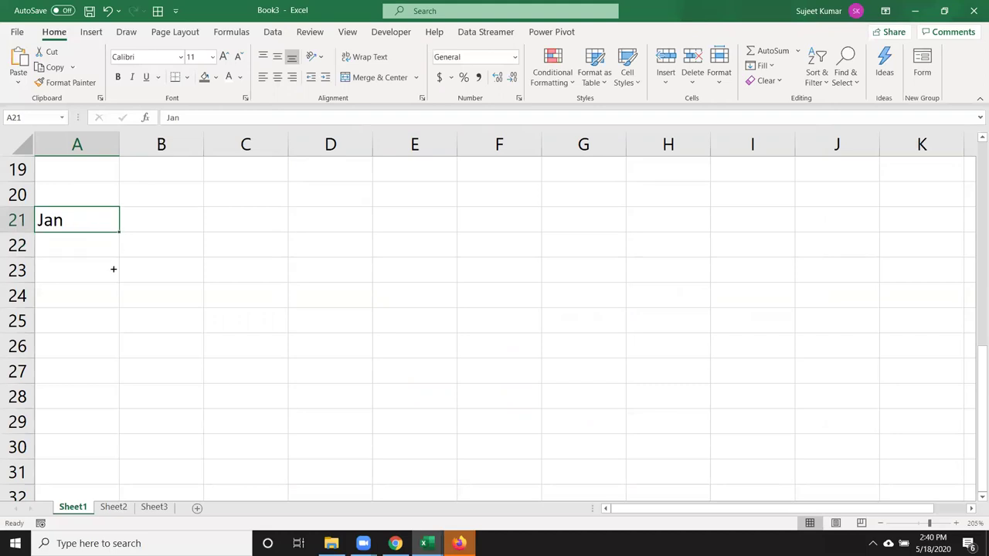
left_click_drag(113, 269, 95, 425)
Step: Enter Sun in B21 and fill weekdays down to B29
left_click(146, 228)
type("Sun")
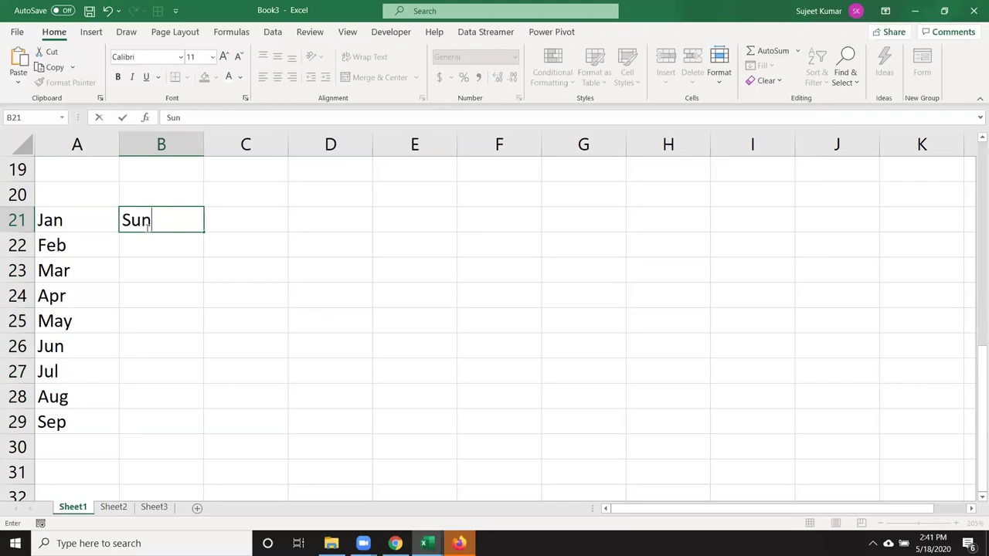
key("Return")
left_click(158, 223)
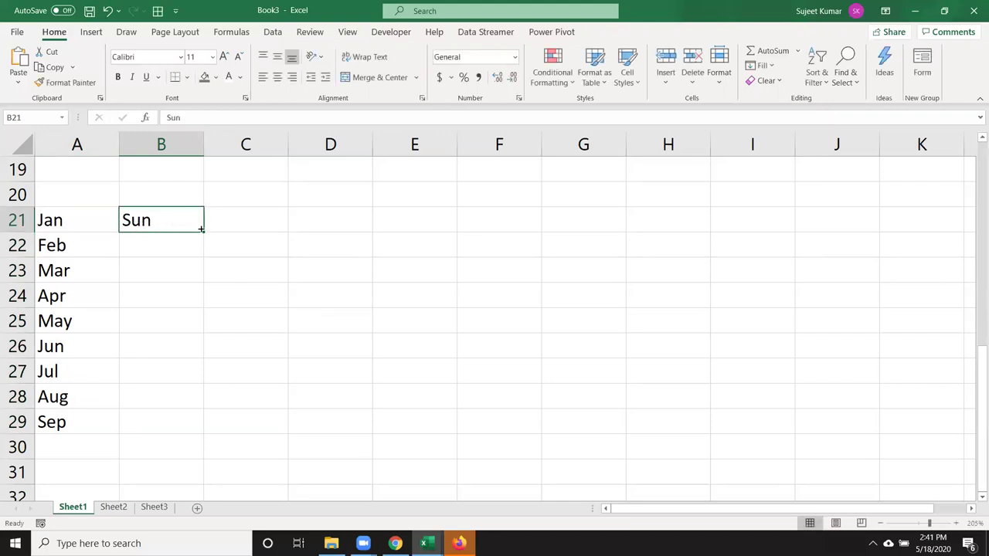
left_click_drag(201, 228, 170, 433)
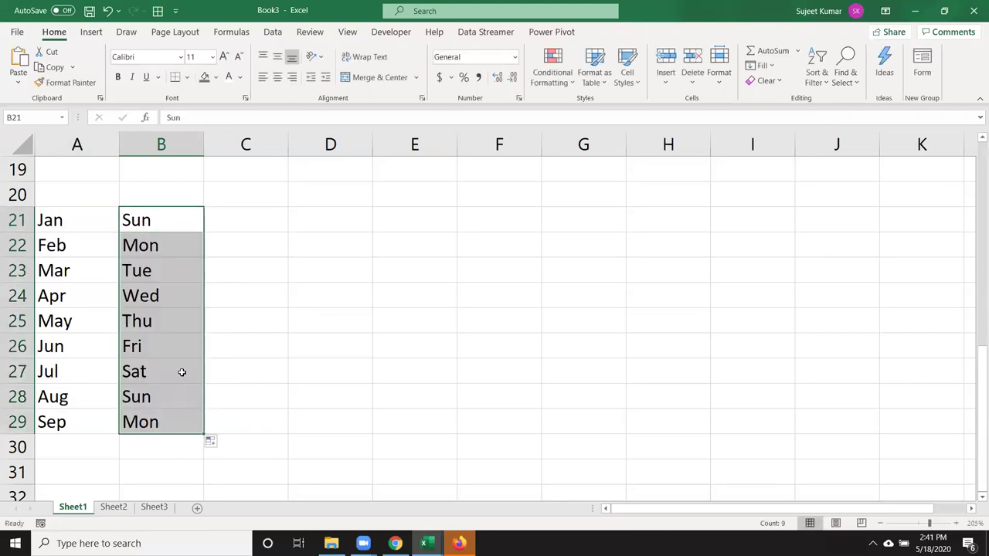
Step: Enter Puja in C21, fill the name list down to C29, and select C21:C29
left_click(259, 225)
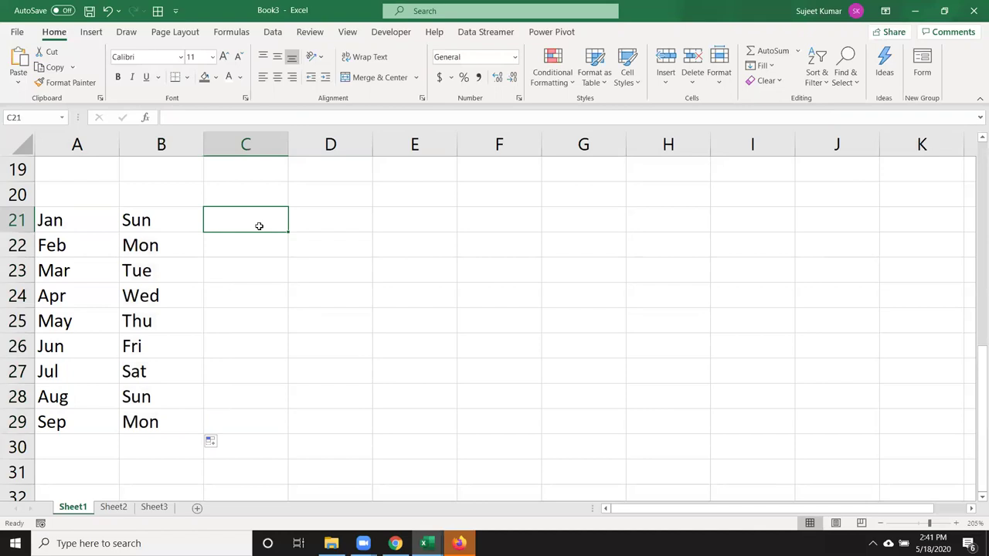
type("Puja")
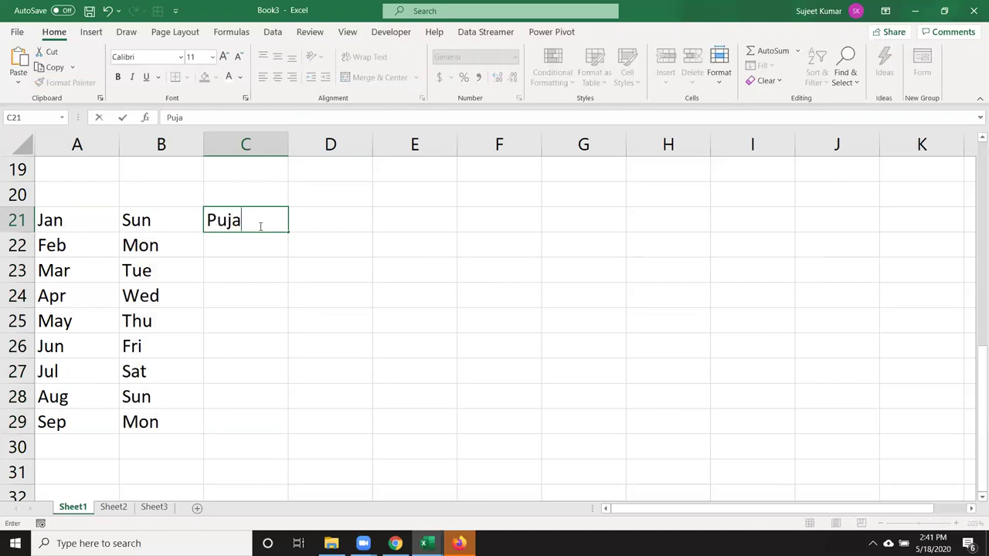
key("Return")
left_click(279, 227)
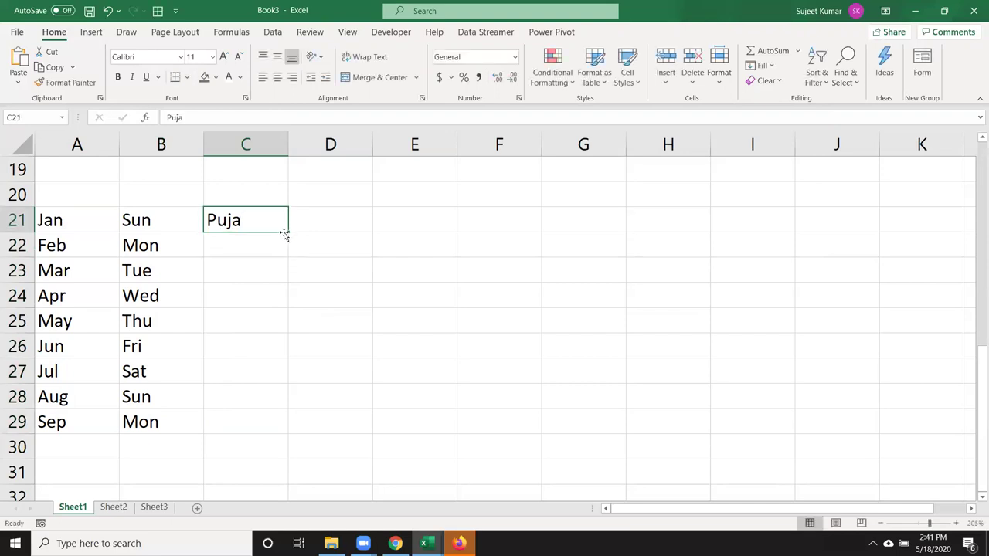
left_click_drag(285, 232, 288, 434)
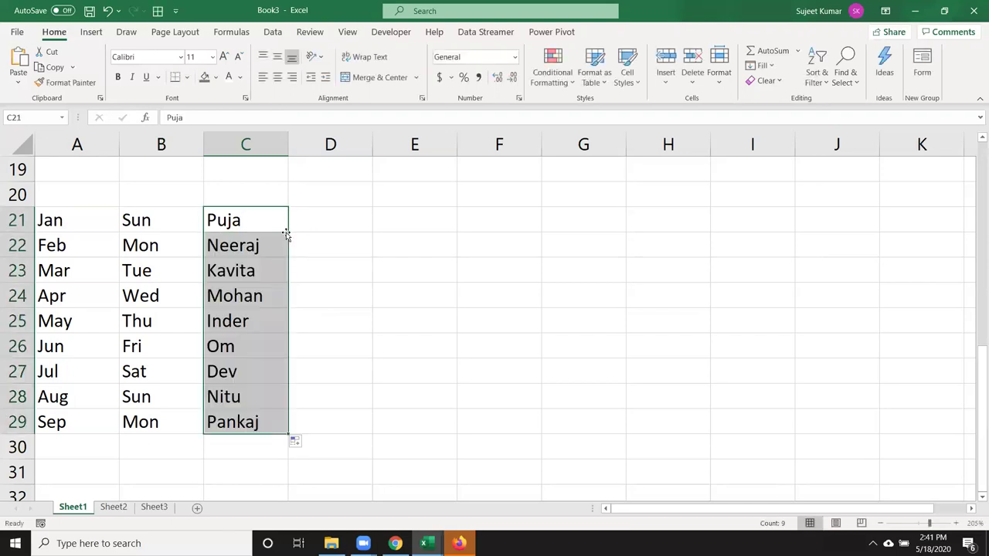
left_click_drag(243, 224, 247, 427)
Step: Open Excel Options and scroll the Advanced page down to the General section
left_click(17, 32)
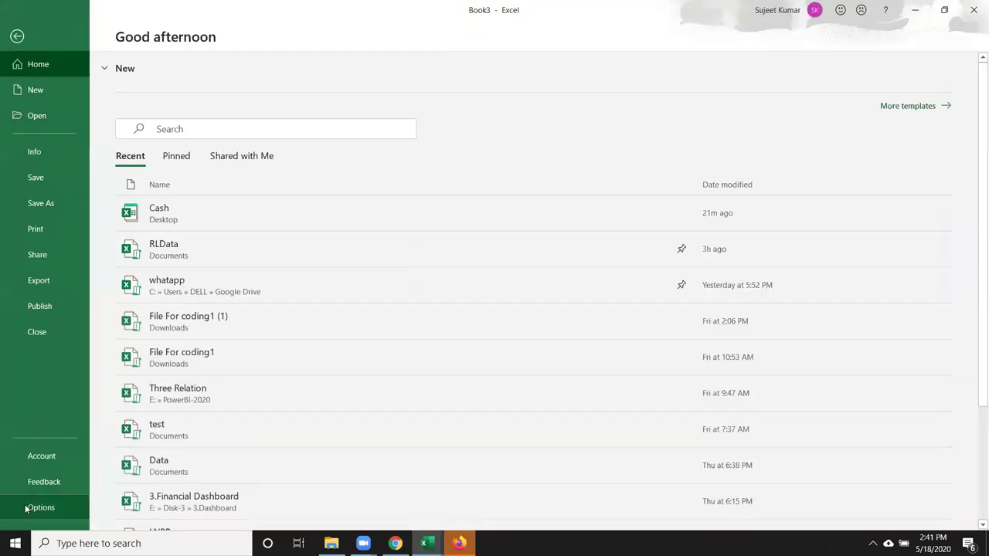
left_click(24, 506)
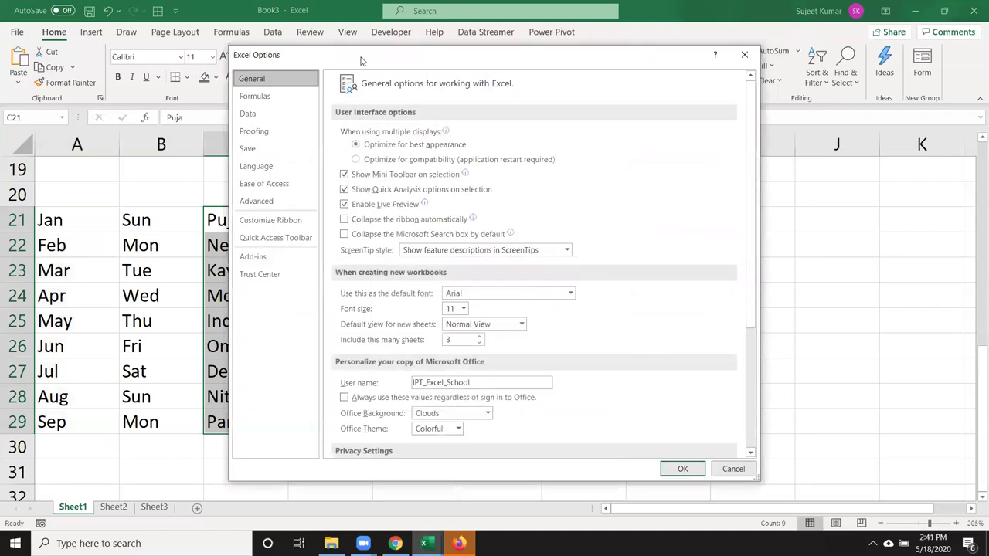
left_click_drag(361, 61, 560, 56)
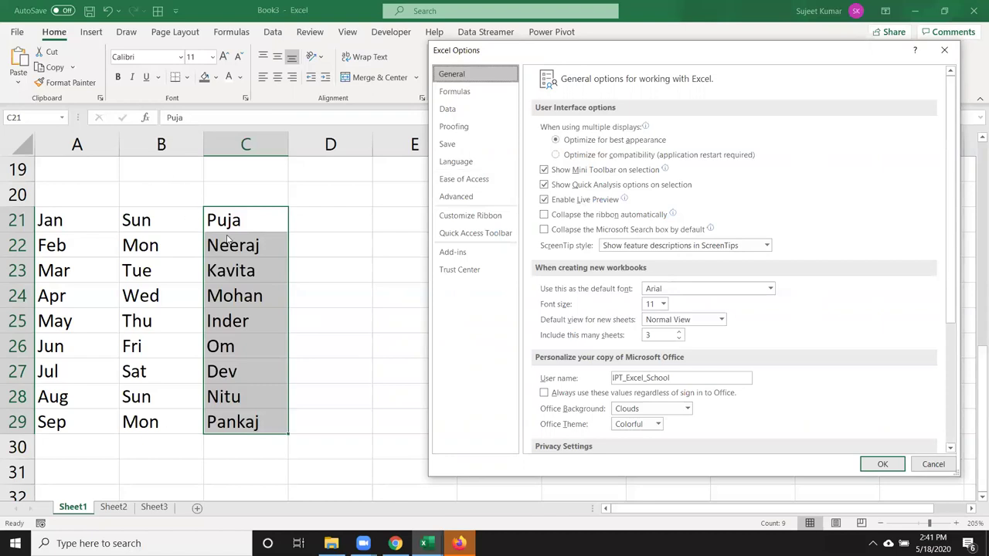
left_click(455, 196)
scroll(765, 280, "down", 5)
scroll(765, 279, "down", 5)
scroll(765, 280, "down", 5)
scroll(765, 280, "down", 5)
scroll(764, 274, "down", 5)
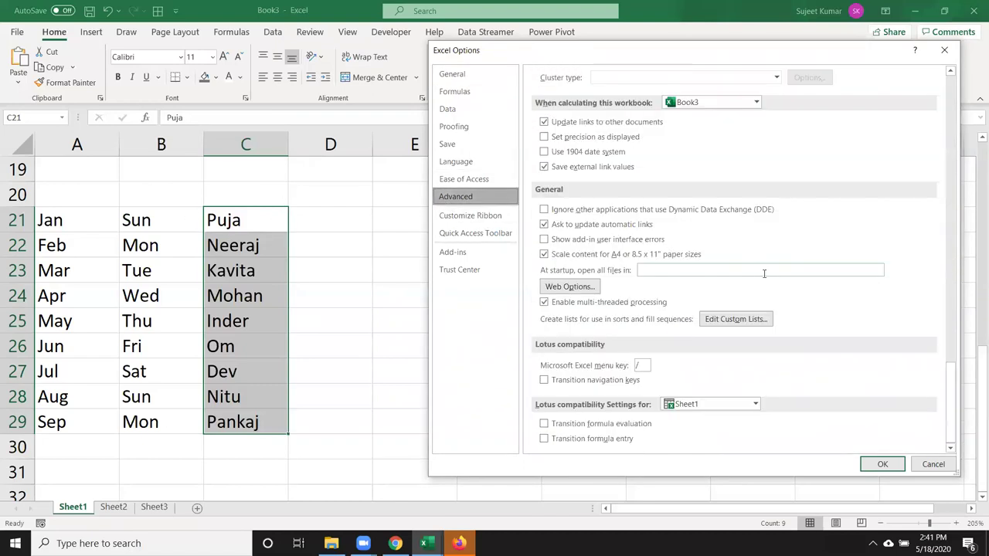
Step: Open Edit Custom Lists and review the weekday, North–East–West–South–Central, and Excel, VBA, MIS lists
left_click(709, 320)
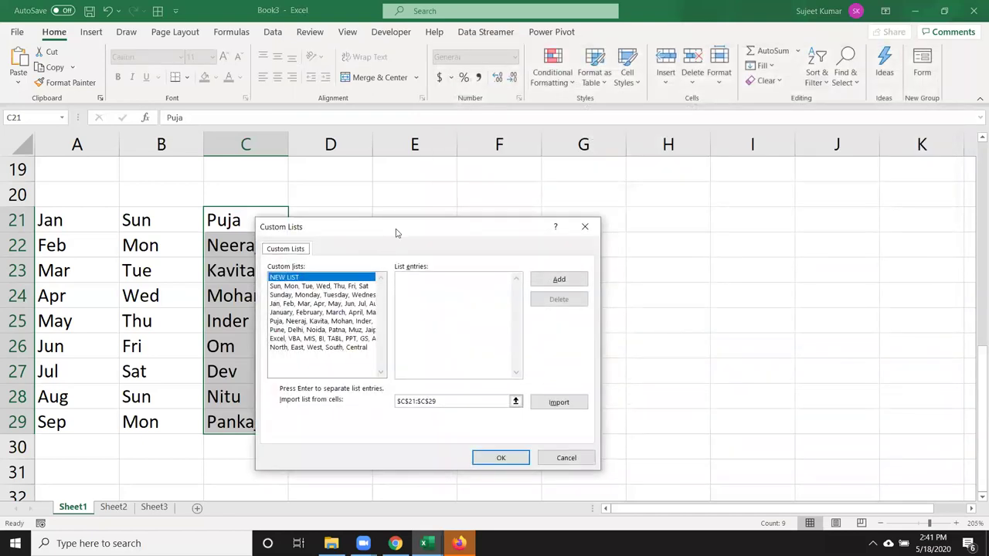
left_click_drag(395, 233, 627, 196)
left_click(537, 249)
left_click(539, 241)
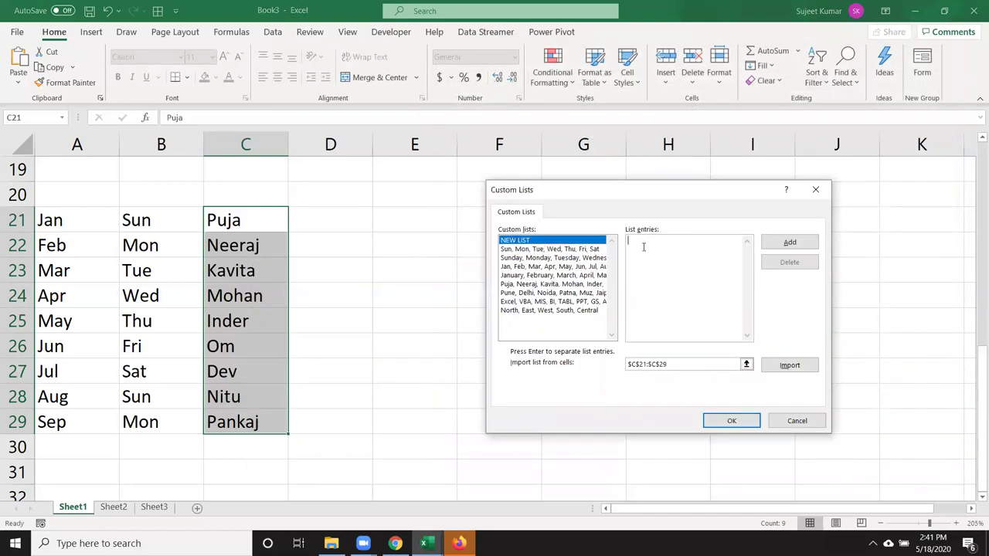
left_click(590, 310)
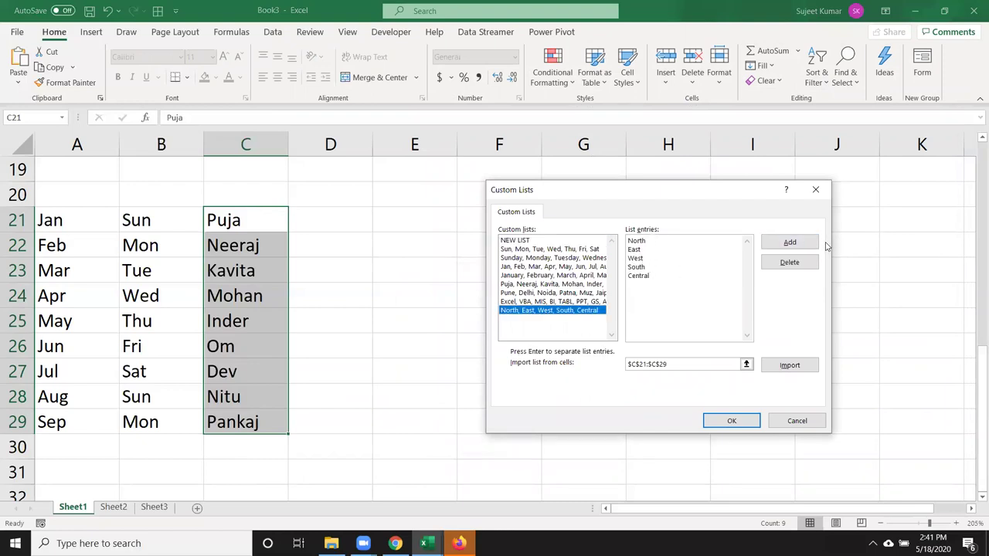
left_click(564, 301)
left_click(649, 245)
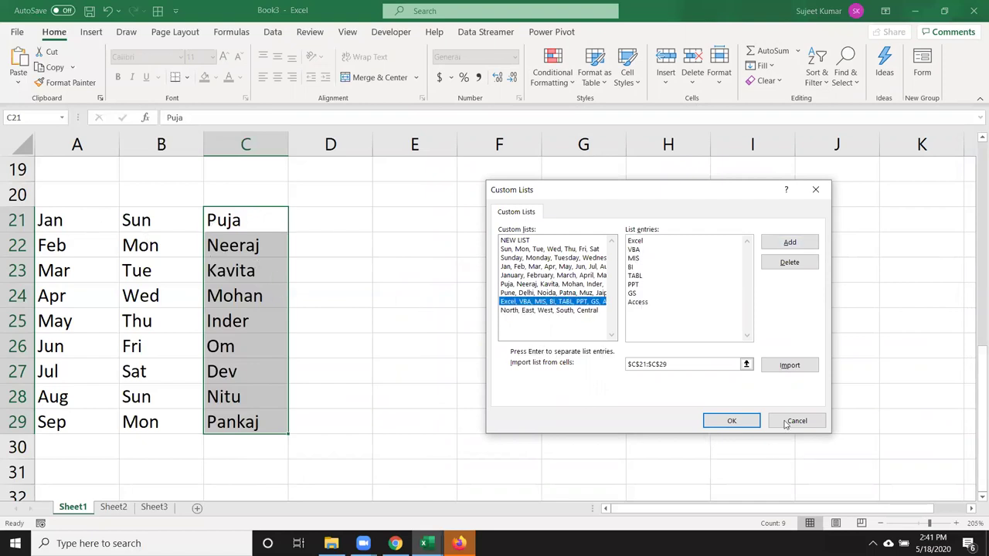
Step: Set the import range to F23:G29 and browse the city, name and month lists
left_click(746, 365)
left_click_drag(537, 271, 545, 428)
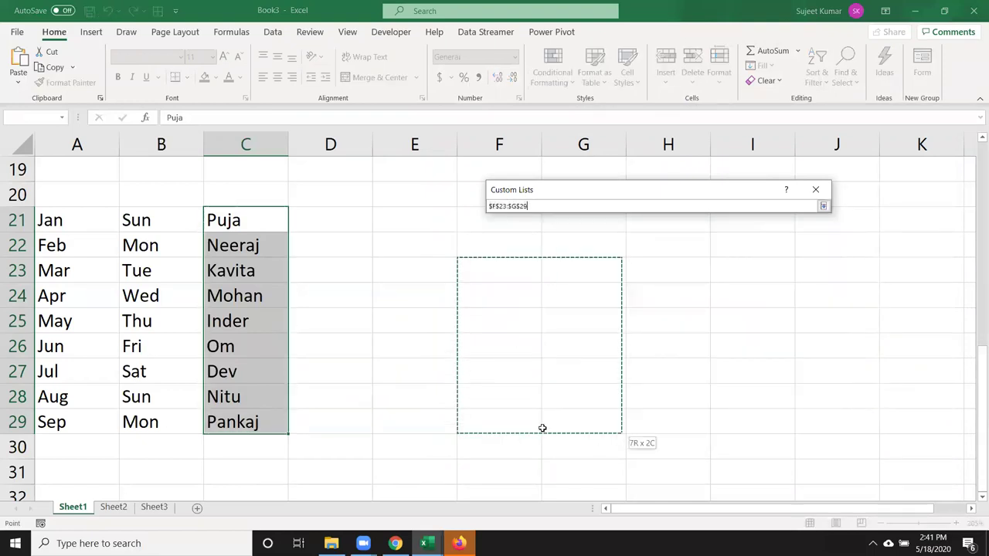
left_click(825, 206)
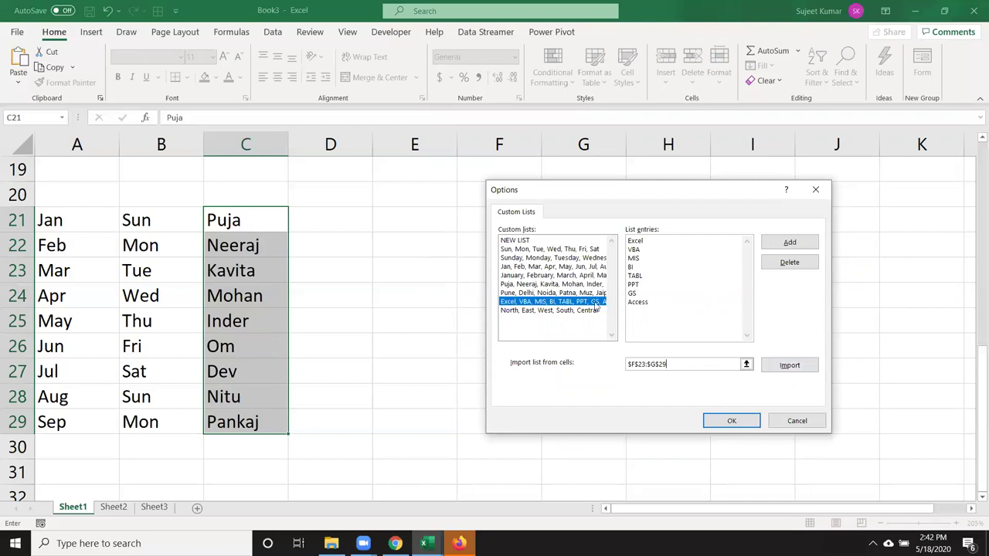
left_click(572, 293)
left_click(571, 284)
left_click(569, 276)
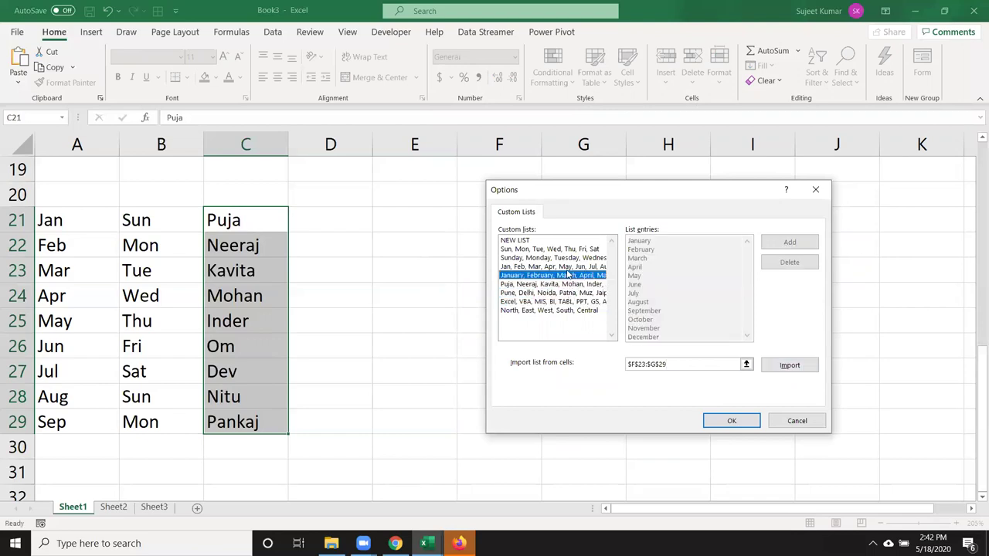
left_click(568, 266)
Step: Close Custom Lists and Excel Options, then select cell D21
key("Return")
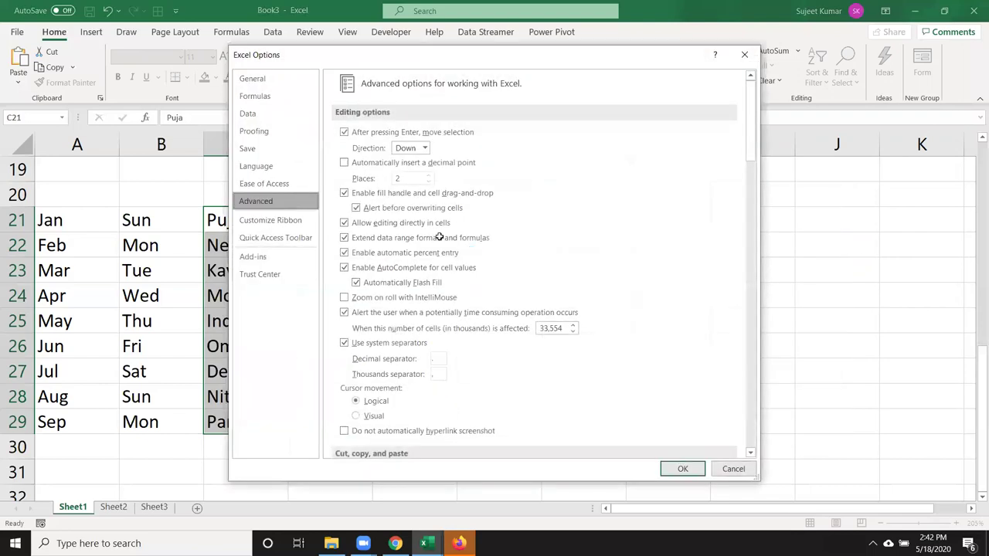
key("Return")
left_click(358, 222)
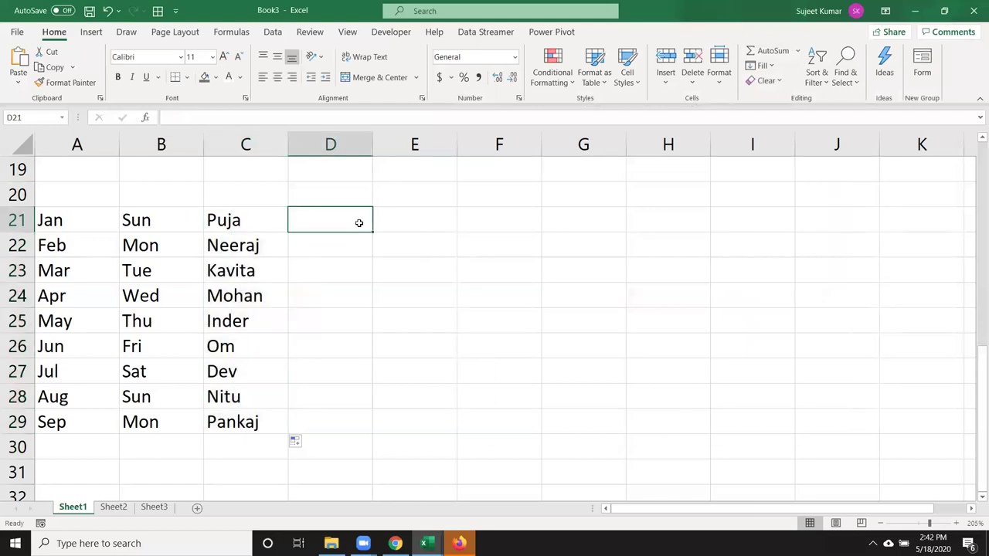
Step: Enter North in D21 and fill D22:D26 with East, West, South, Central, North
type("North")
left_click(366, 269)
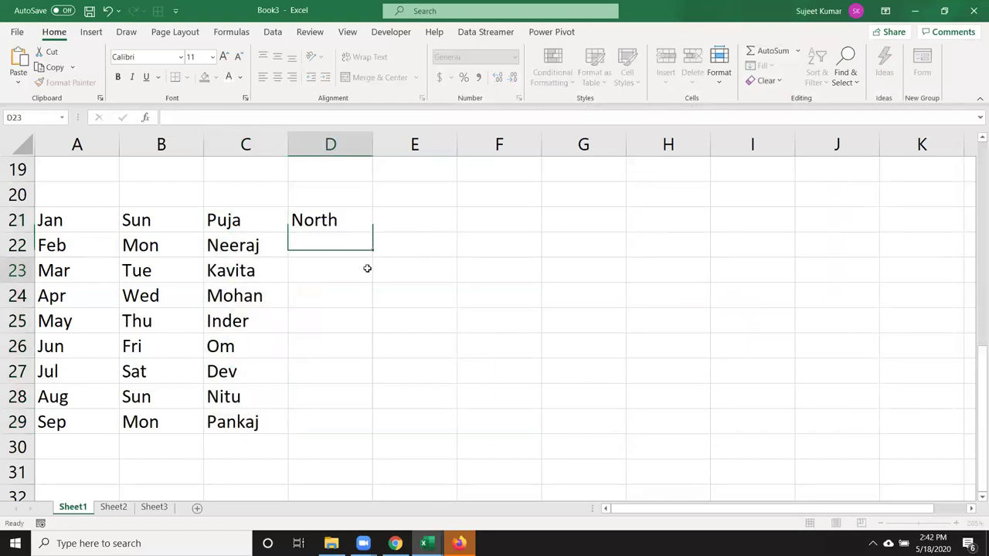
left_click(355, 221)
left_click_drag(372, 232, 362, 366)
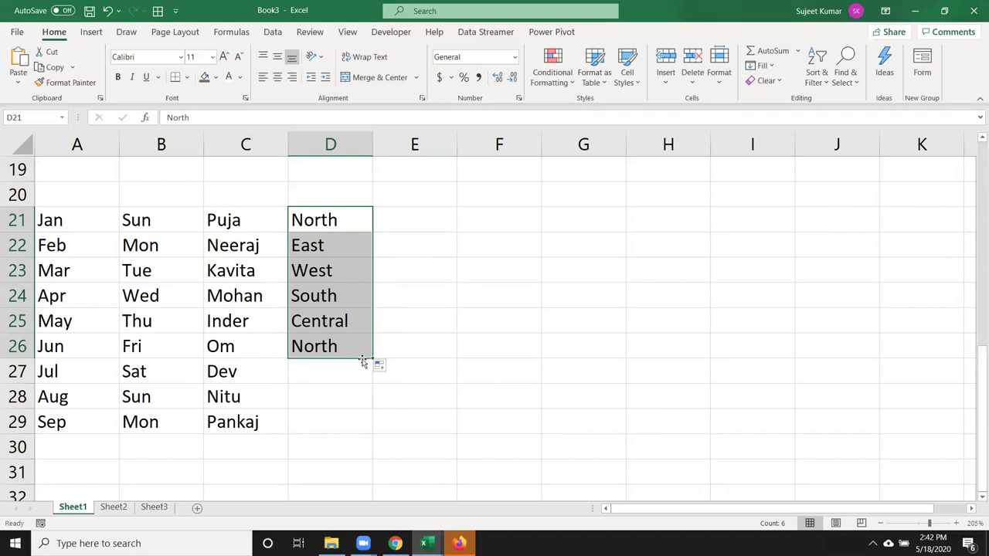
Step: Briefly select A21:B30, then select C21 and go to the File start page
mouse_move(67, 230)
left_mouse_down()
mouse_move(147, 423)
mouse_move(128, 486)
left_mouse_up()
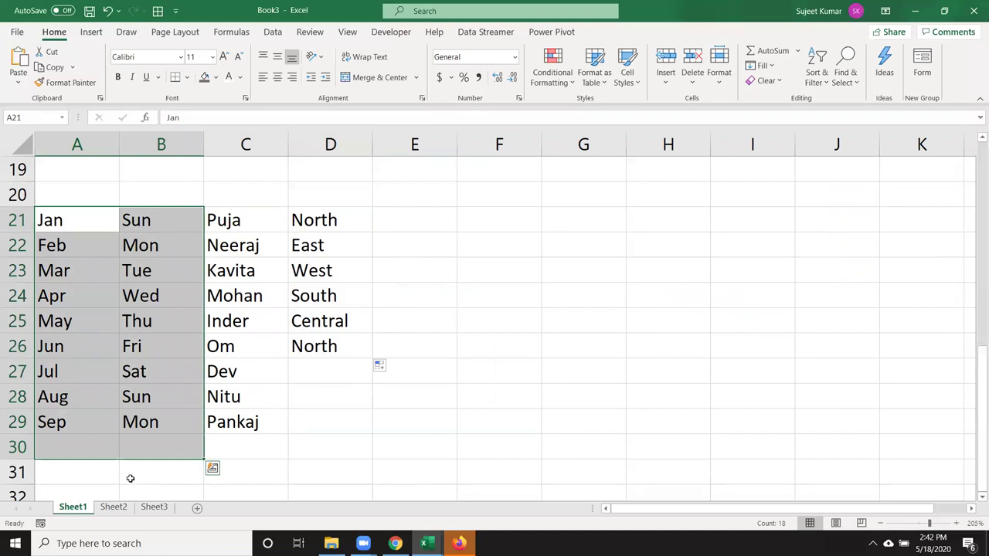
left_click(434, 372)
left_click(246, 219)
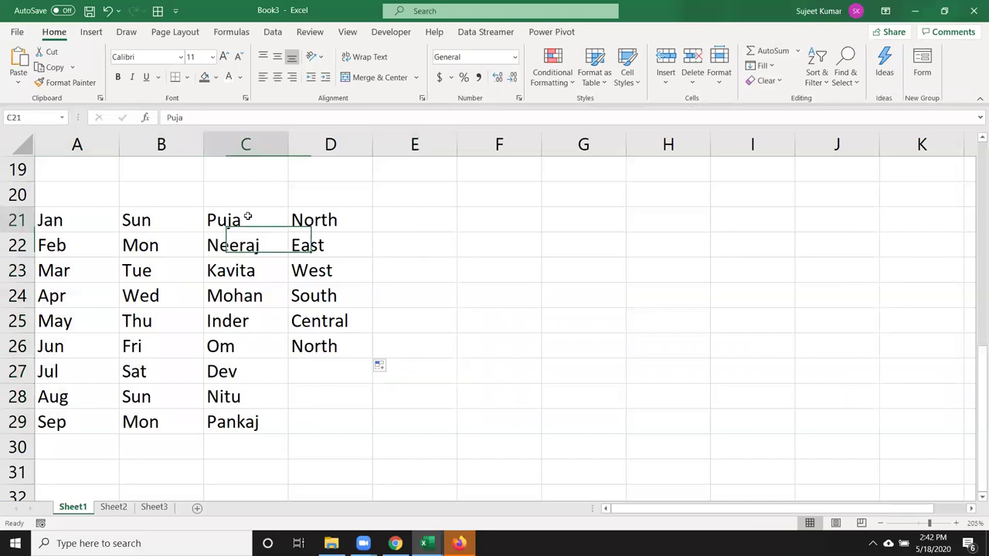
left_click(17, 31)
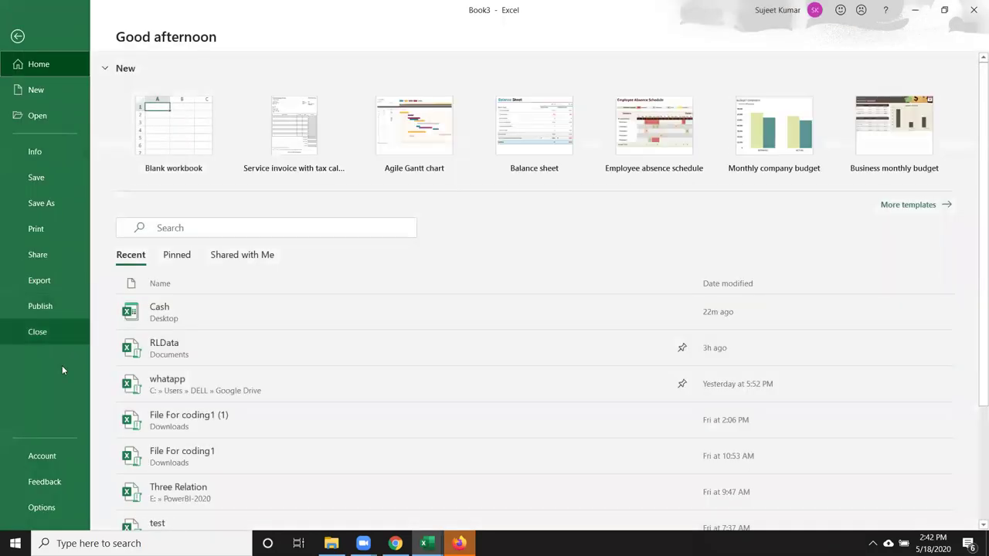
Step: Open Excel Options on Customize the Ribbon and collapse the Home tab node
left_click(43, 509)
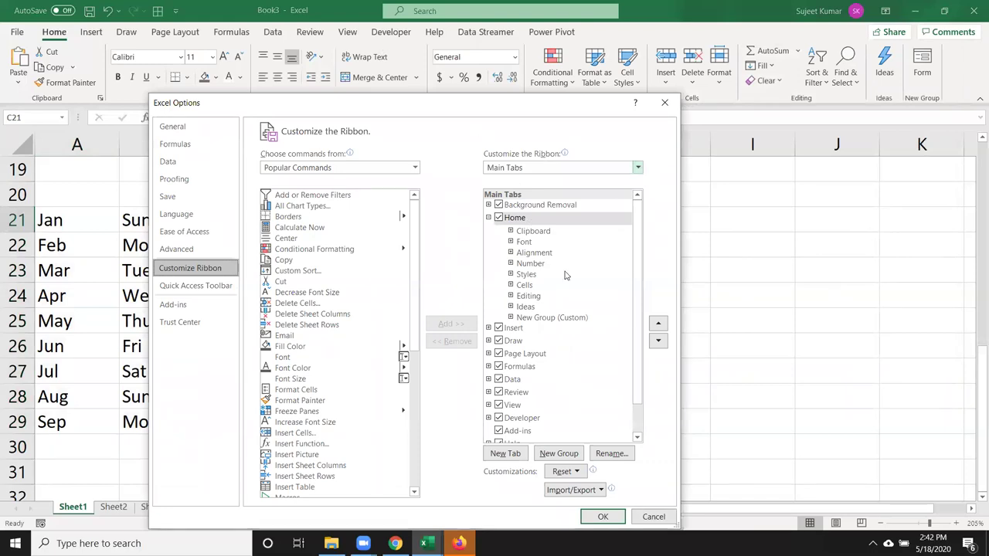
left_click(488, 218)
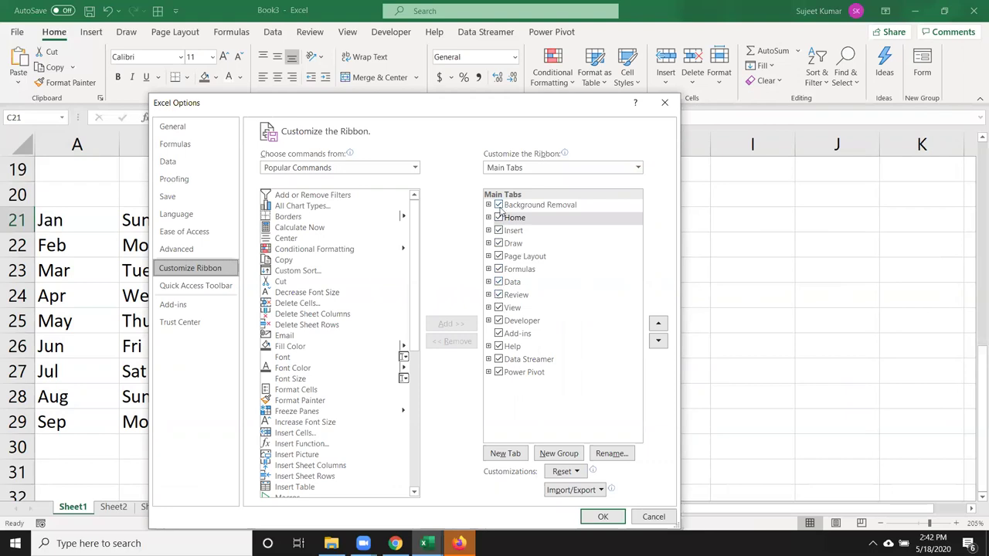
Step: Set the command source to Commands Not in the Ribbon and scroll its list
left_click(362, 170)
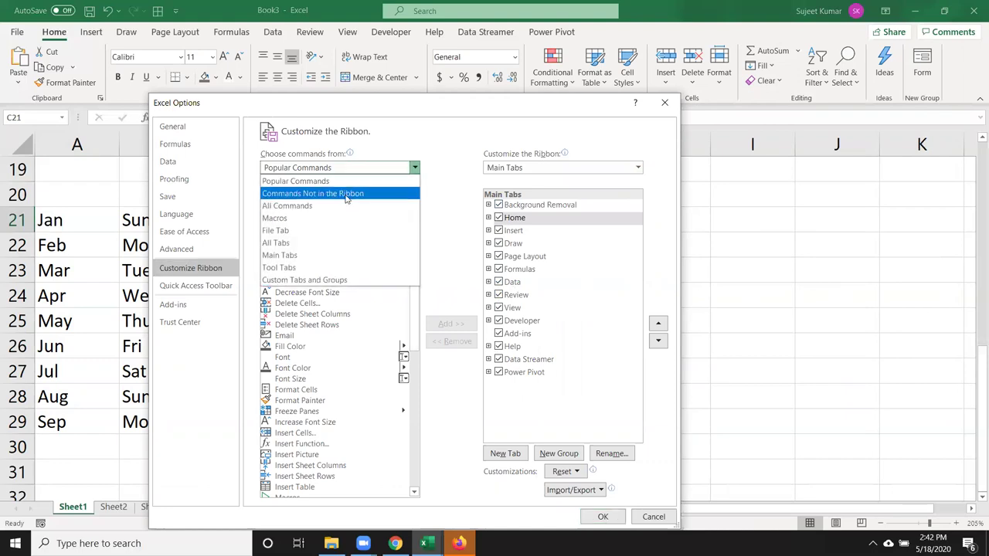
left_click(345, 198)
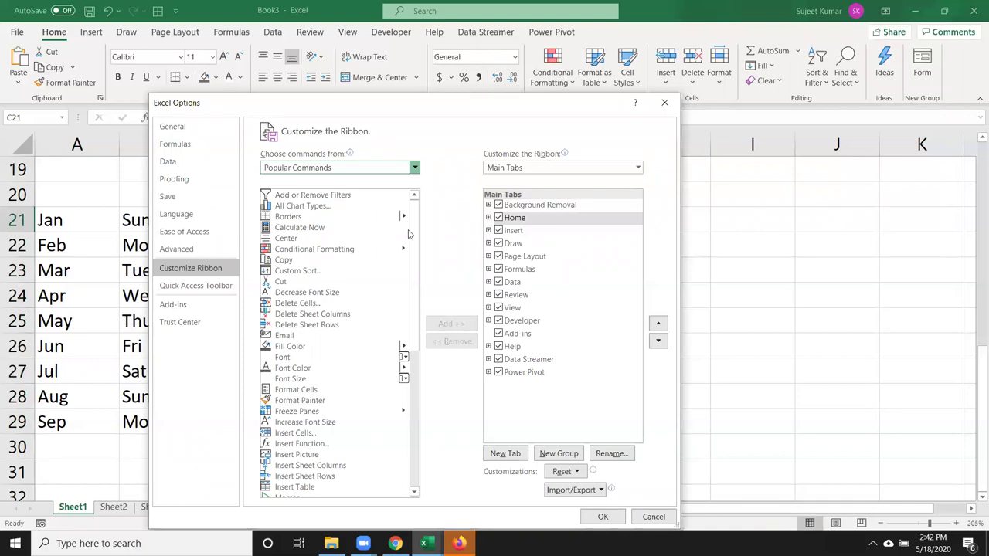
left_click_drag(416, 228, 417, 270)
scroll(418, 271, "down", 8)
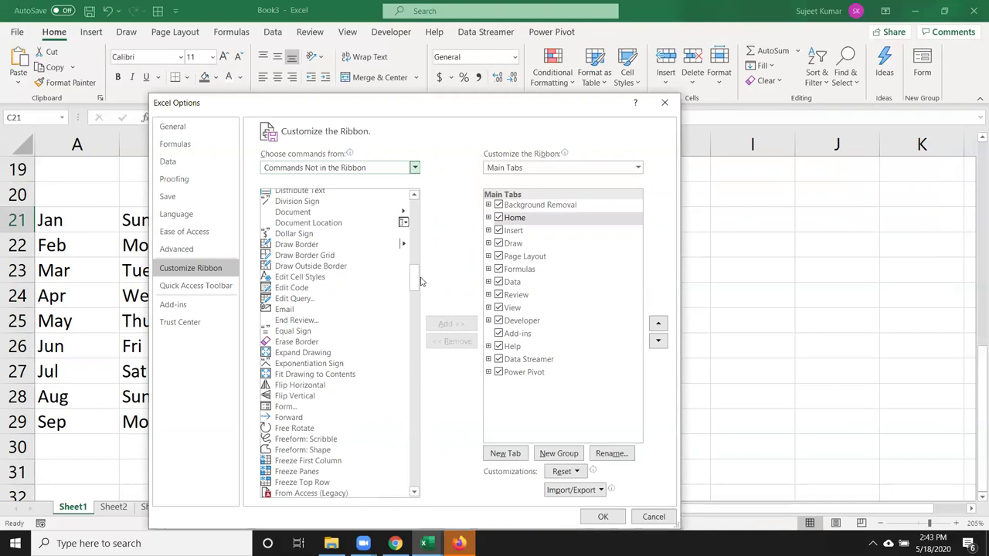
Step: Try adding Equal Sign, dismiss the custom-group warning, and select Form instead
left_click(330, 332)
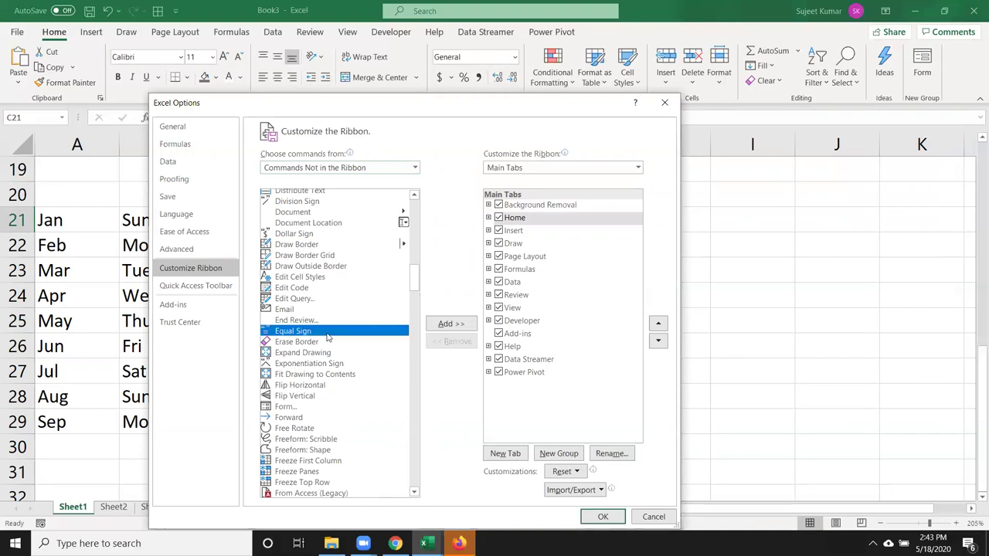
left_click(446, 323)
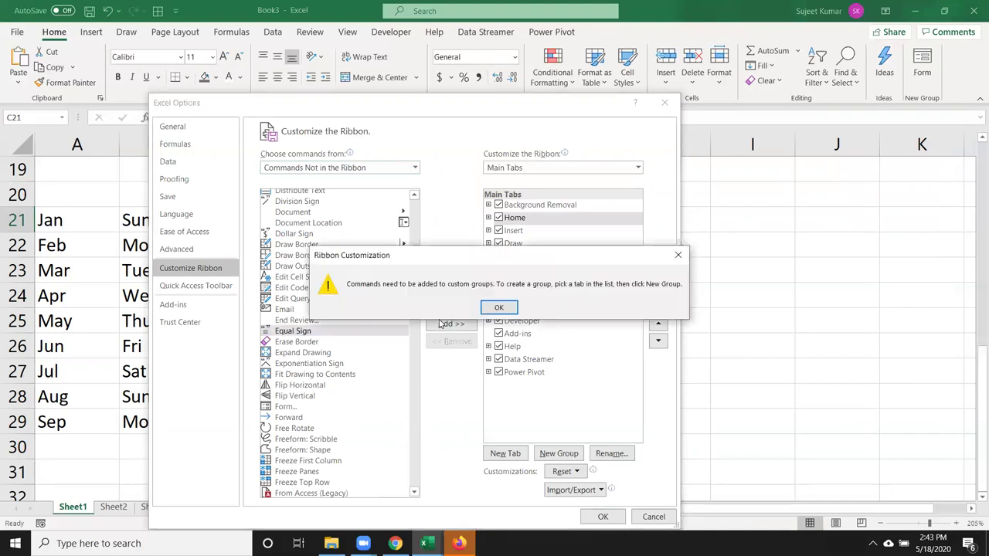
left_click(498, 307)
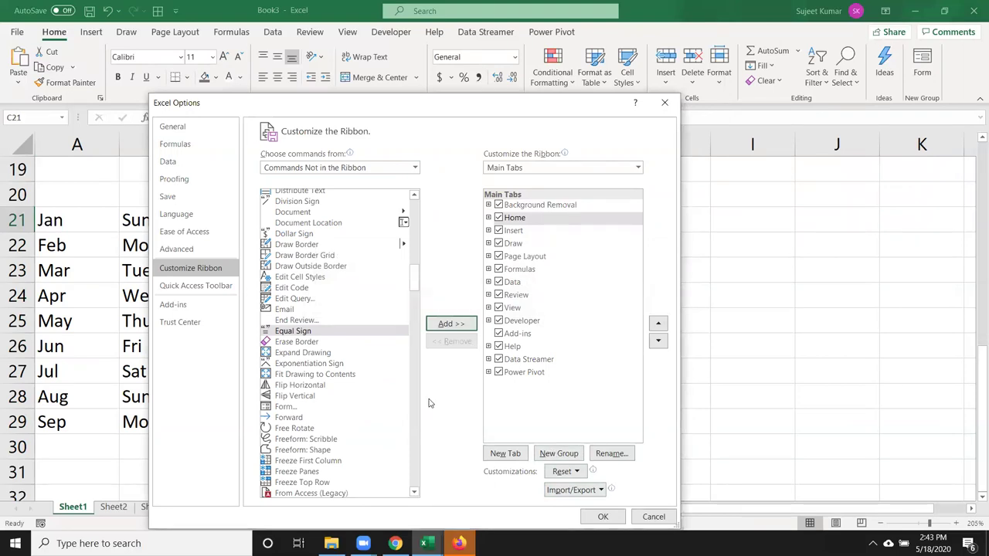
left_click(312, 408)
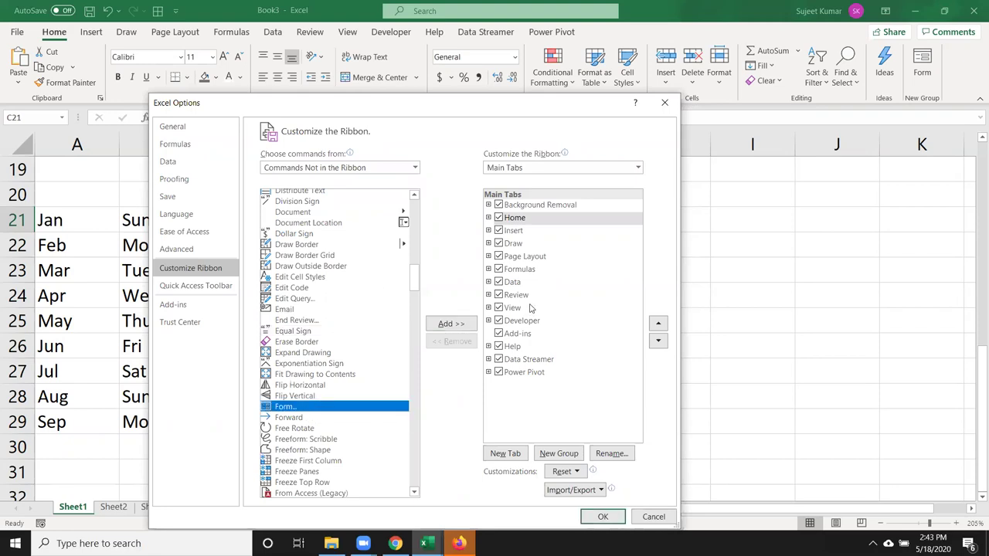
Step: Target the Data tab's Outline group for Form, dismissing the custom-group warnings
left_click(513, 283)
left_click(452, 323)
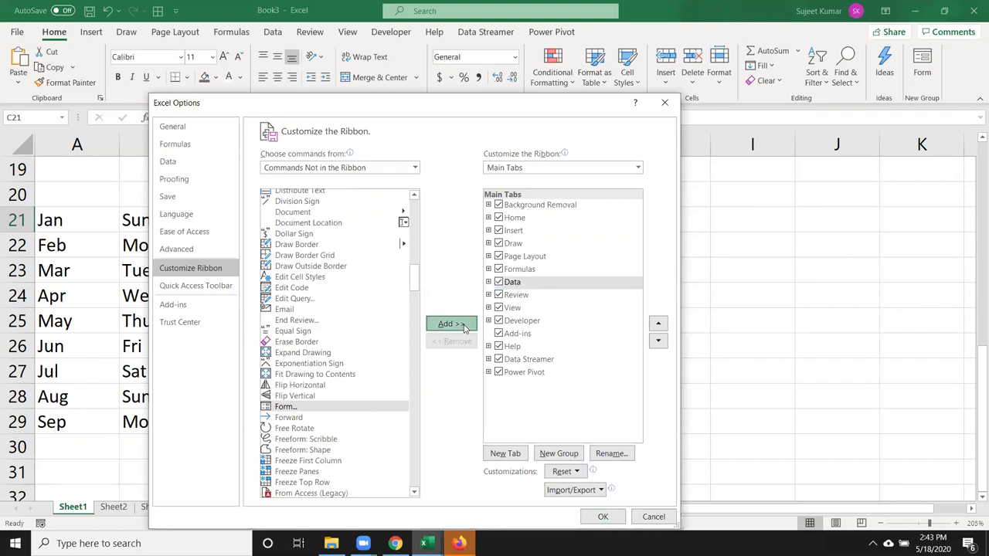
left_click(500, 308)
left_click(489, 282)
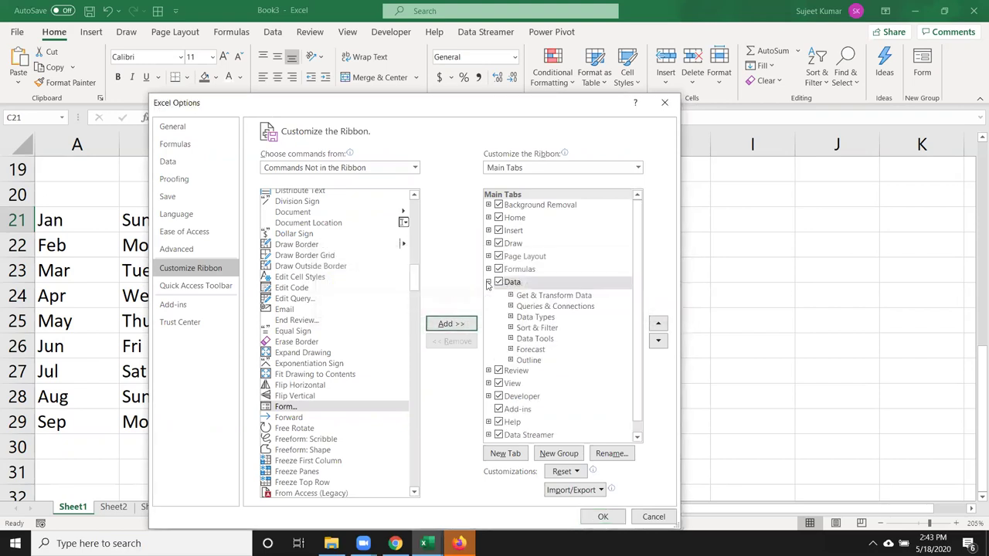
left_click(525, 361)
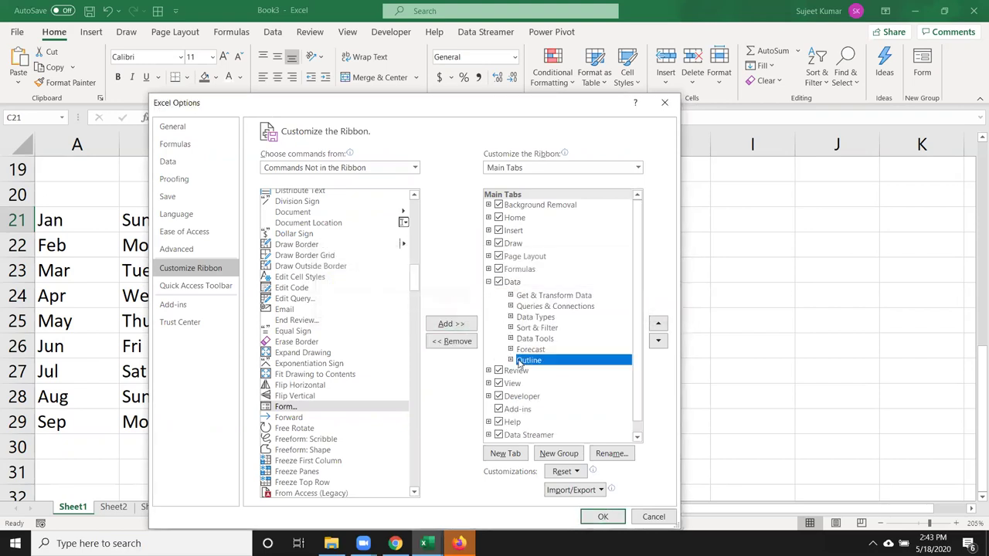
left_click(461, 326)
left_click(502, 308)
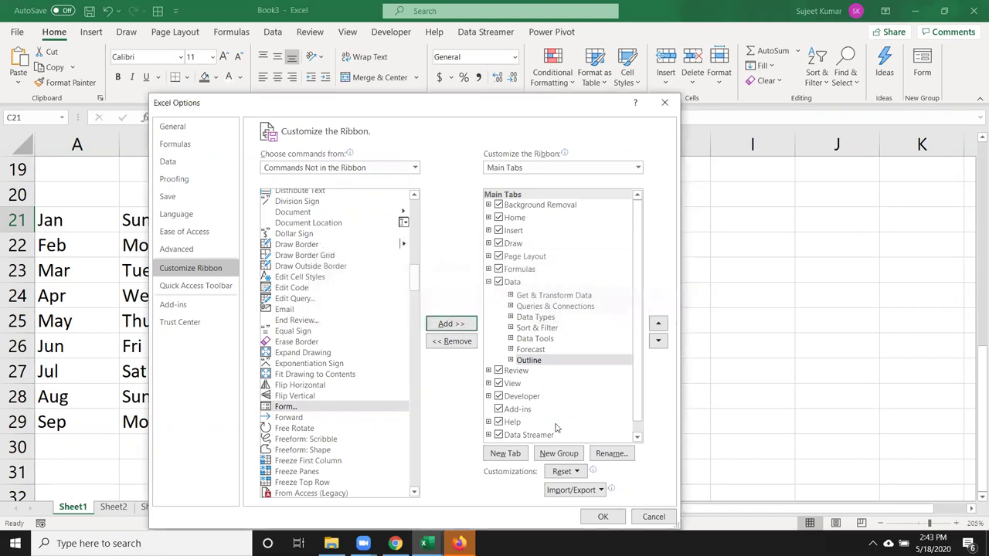
Step: Create a New Group on the Data tab, add Form to it, confirm, and switch to Sheet2
left_click(559, 454)
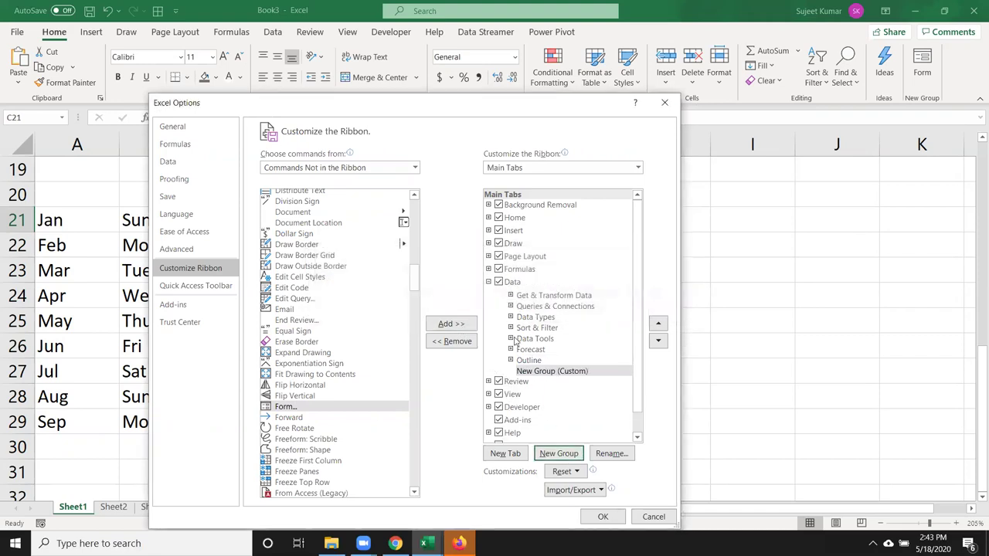
left_click(469, 326)
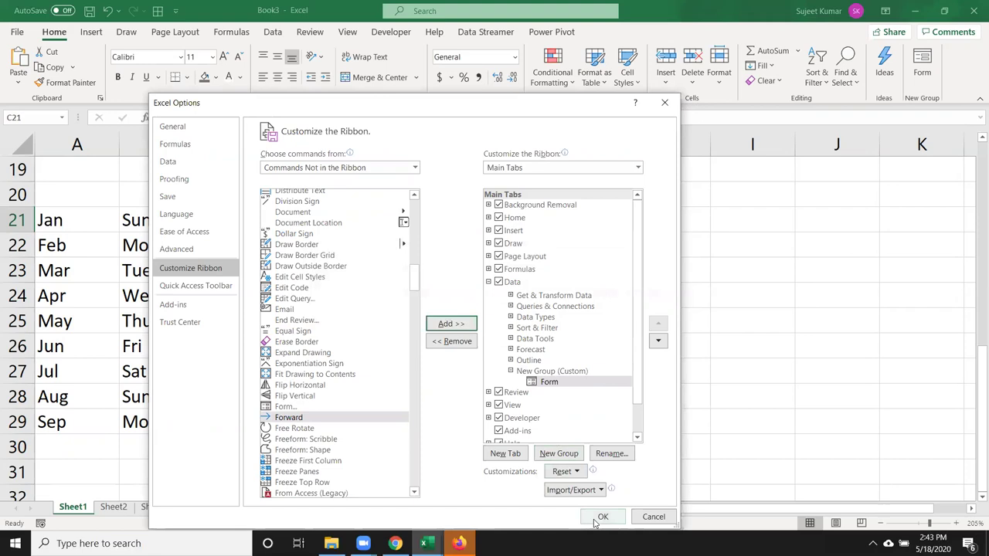
left_click(601, 518)
left_click(154, 507)
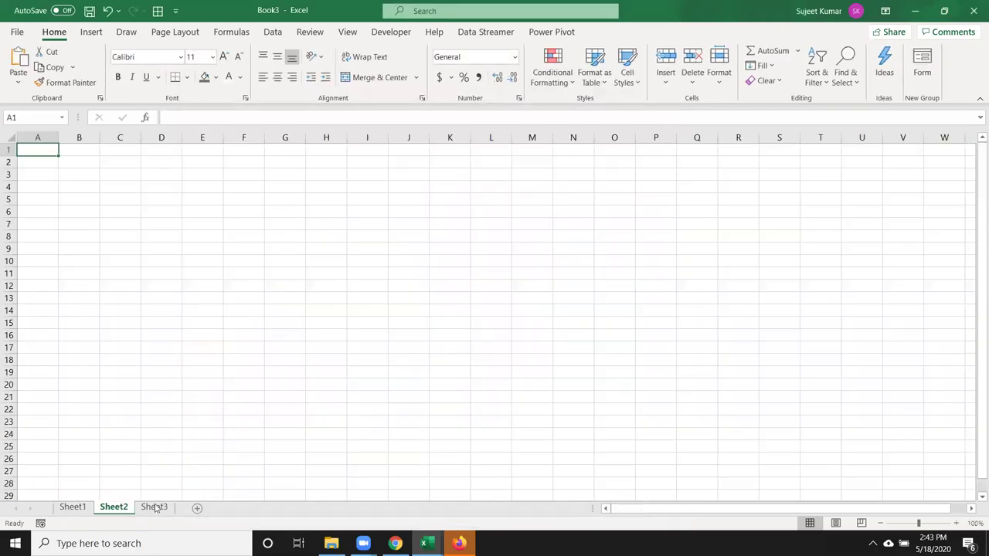
Step: Go back to Sheet1's lists, show the Data tab's new Form button, and select the Tue cell
left_click(71, 507)
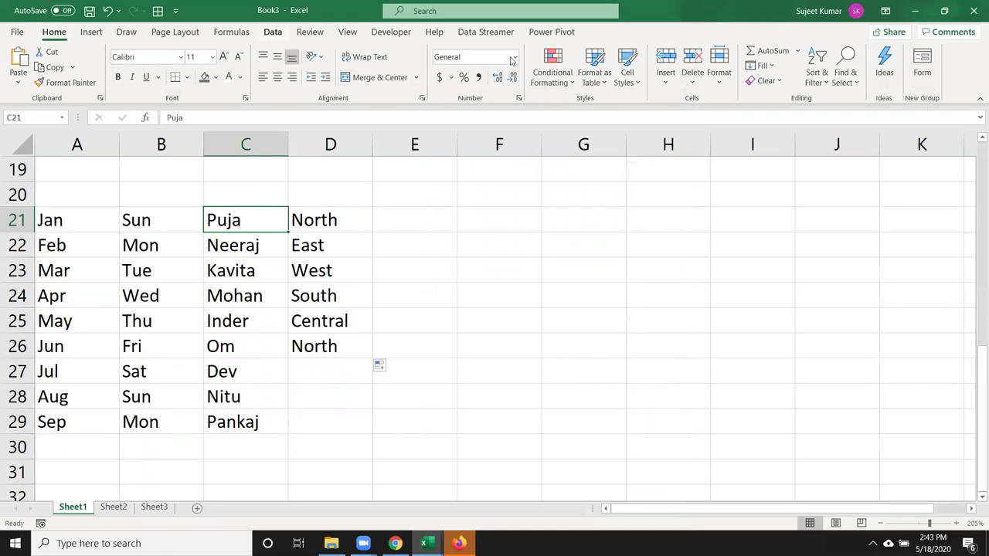
scroll(510, 61, "down", 5)
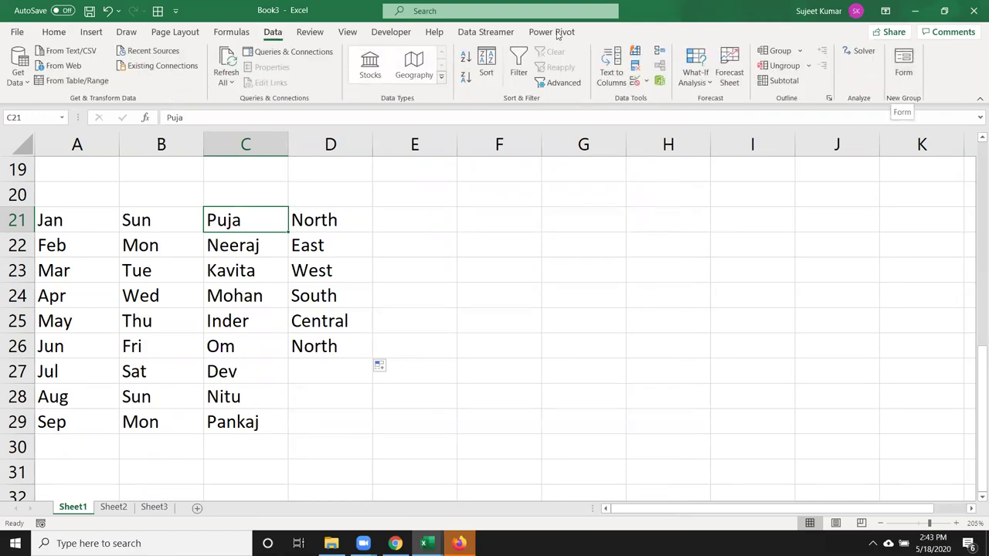
left_click(548, 303)
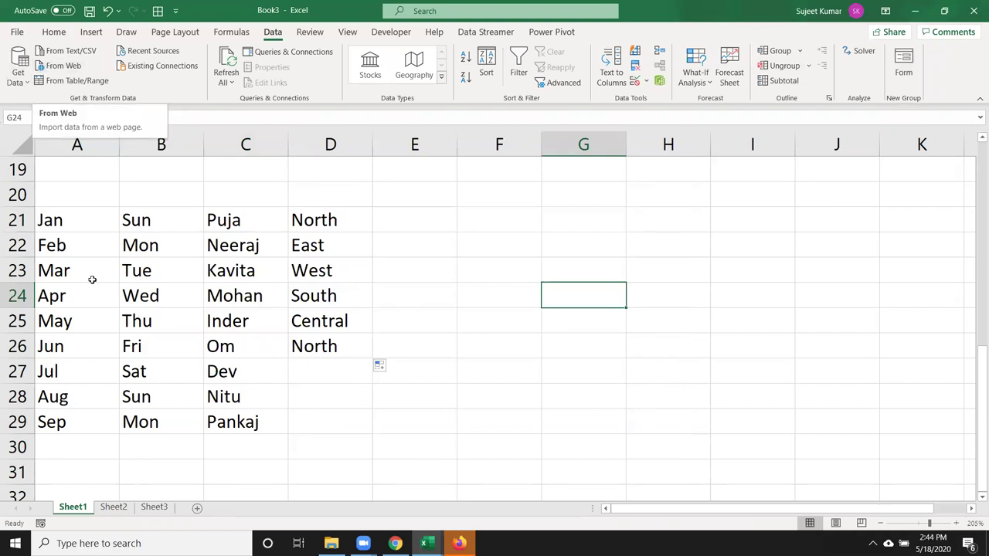
left_click(169, 262)
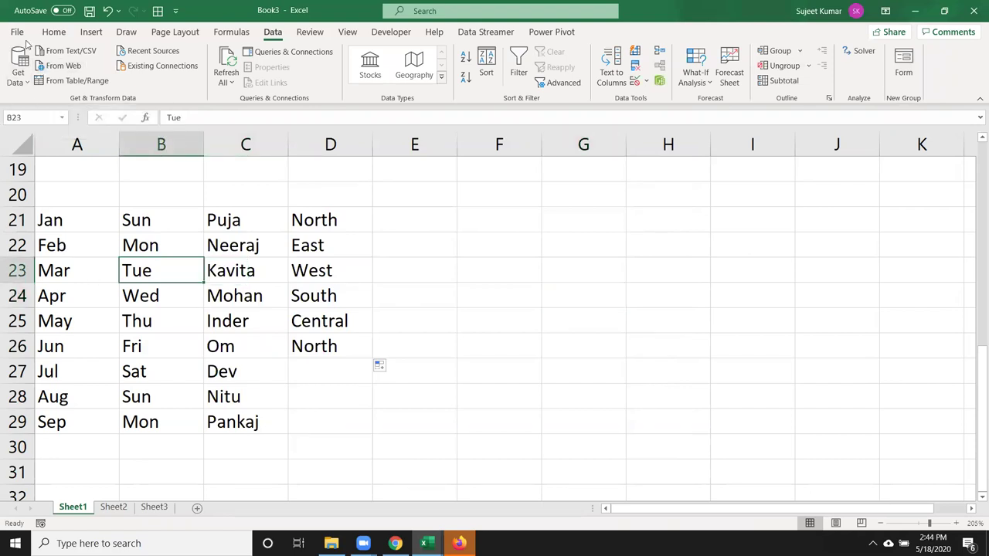
Step: Remove the custom New Group with Form from the Data tab in Customize Ribbon, then select the Fri cell
left_click(19, 32)
key("Escape")
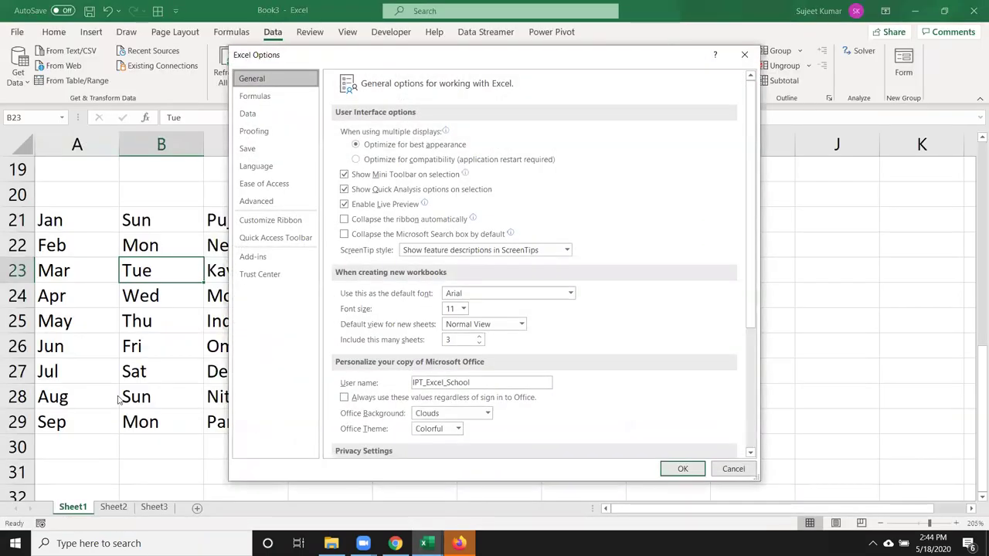
left_click(263, 224)
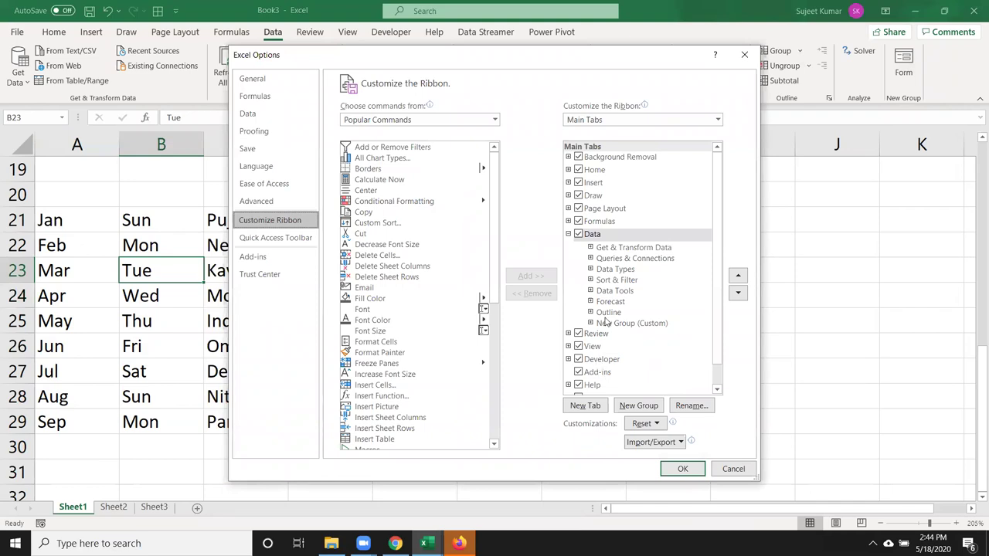
left_click(611, 323)
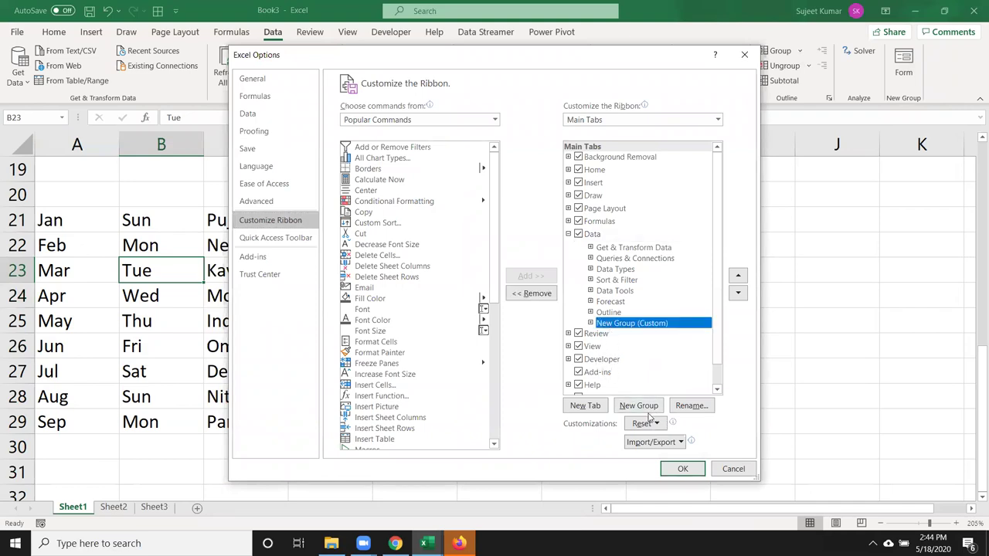
left_click(532, 294)
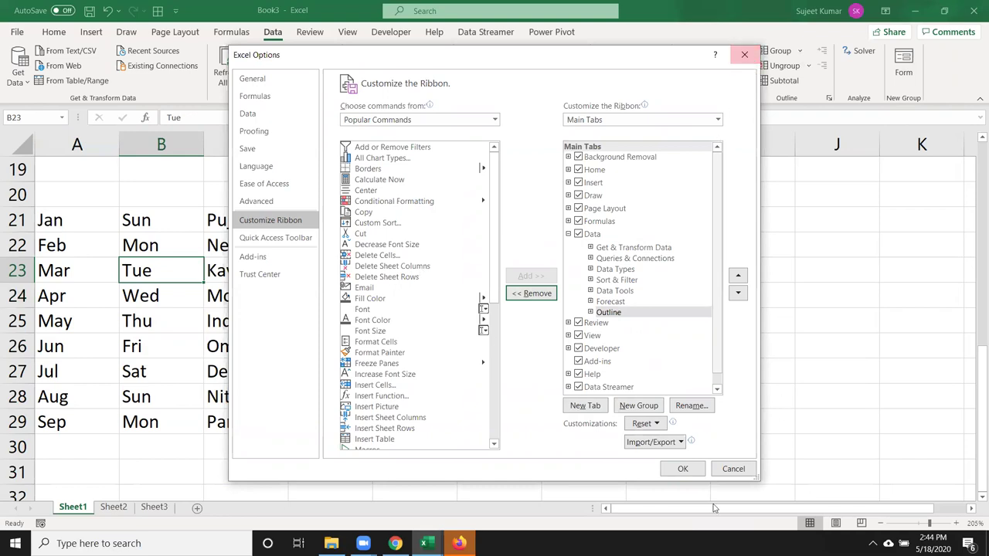
left_click(683, 470)
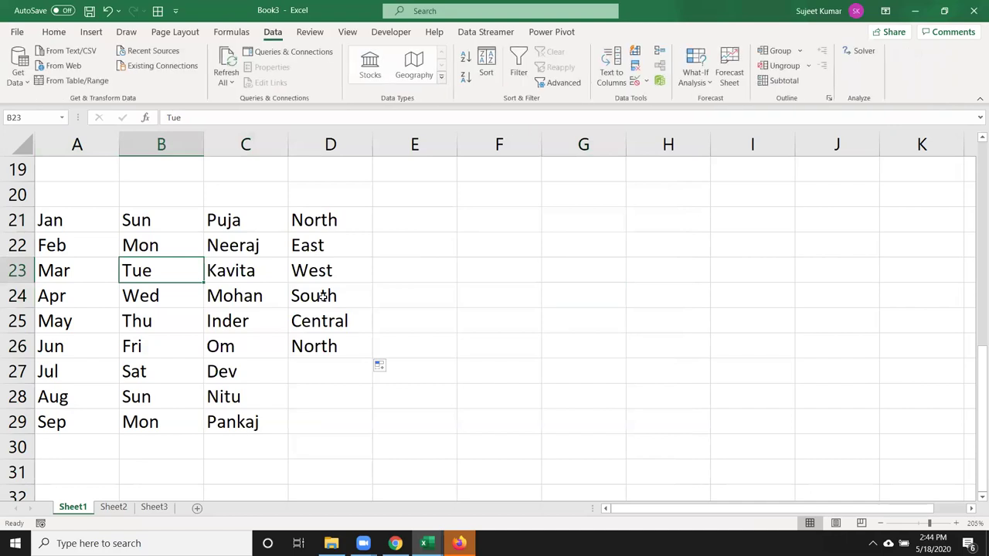
left_click(149, 342)
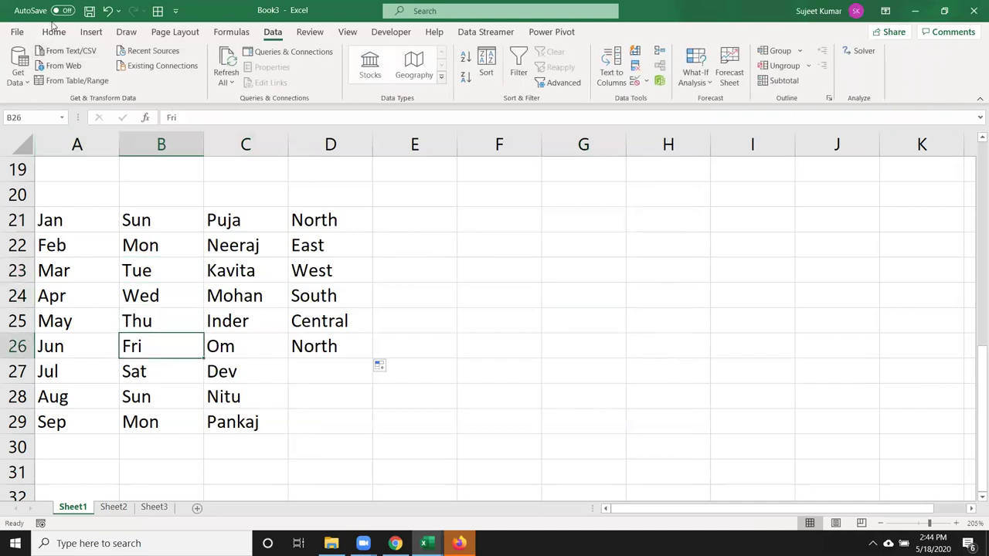
Step: Return from the File backstage to the Home ribbon, dismiss the Paste choices, and select the lists in A20:D29
left_click(16, 34)
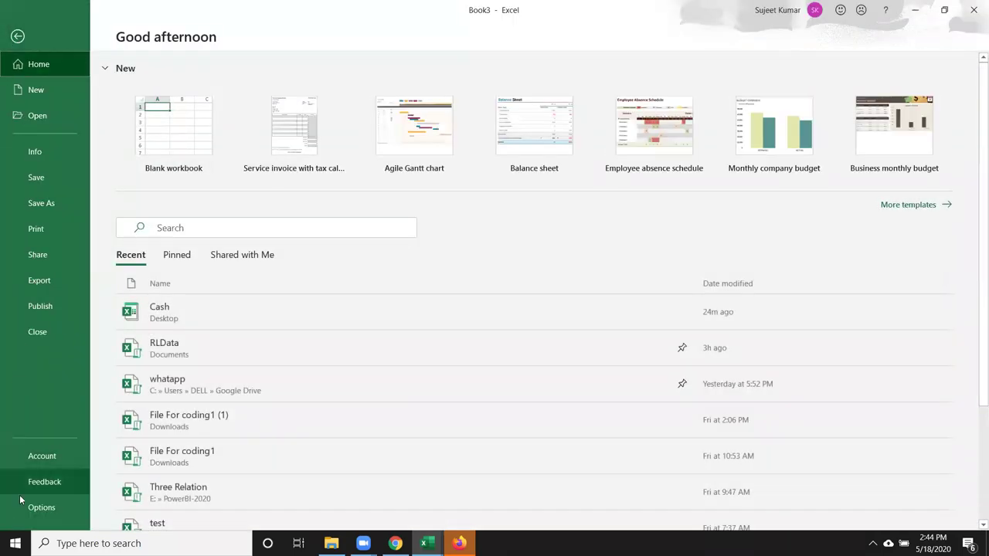
left_click(17, 36)
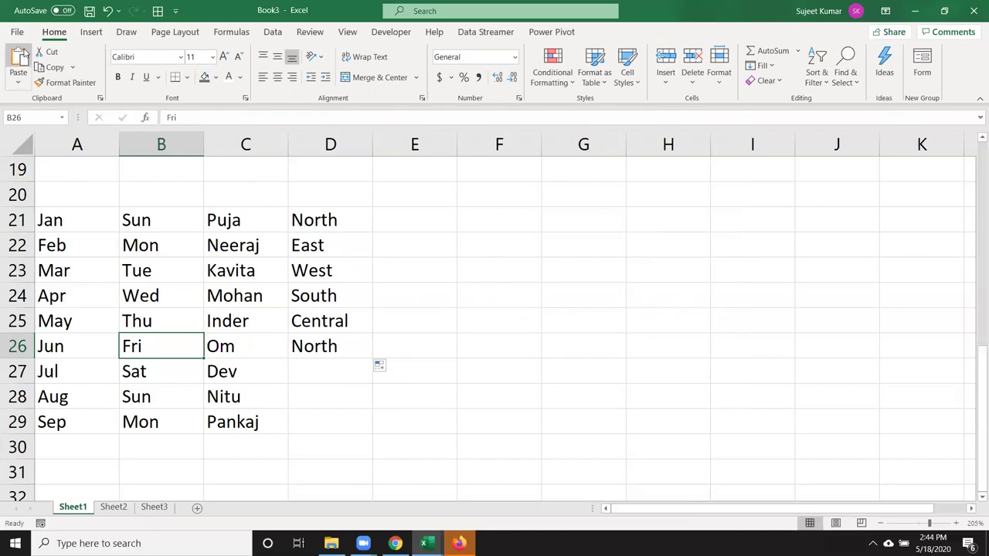
left_click(17, 82)
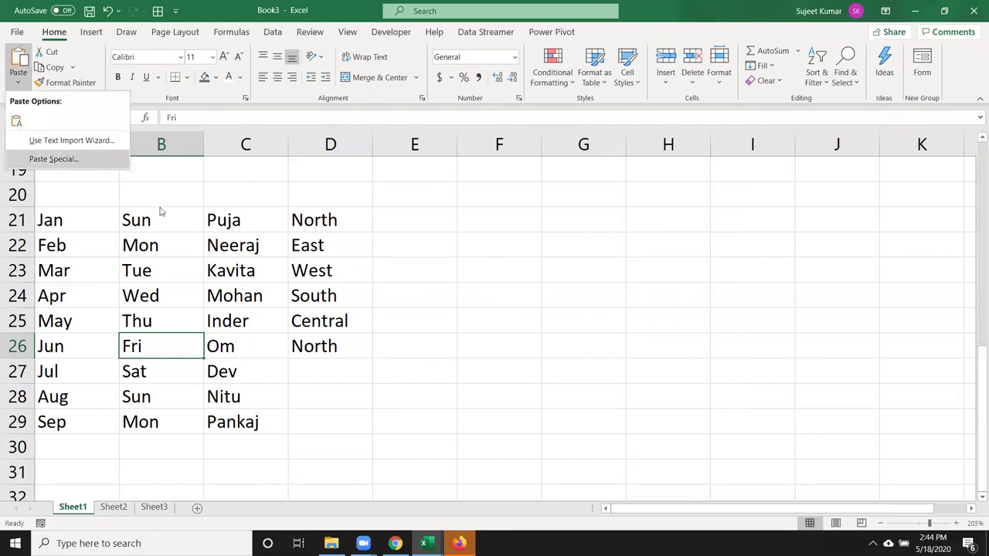
key("ctrl+v")
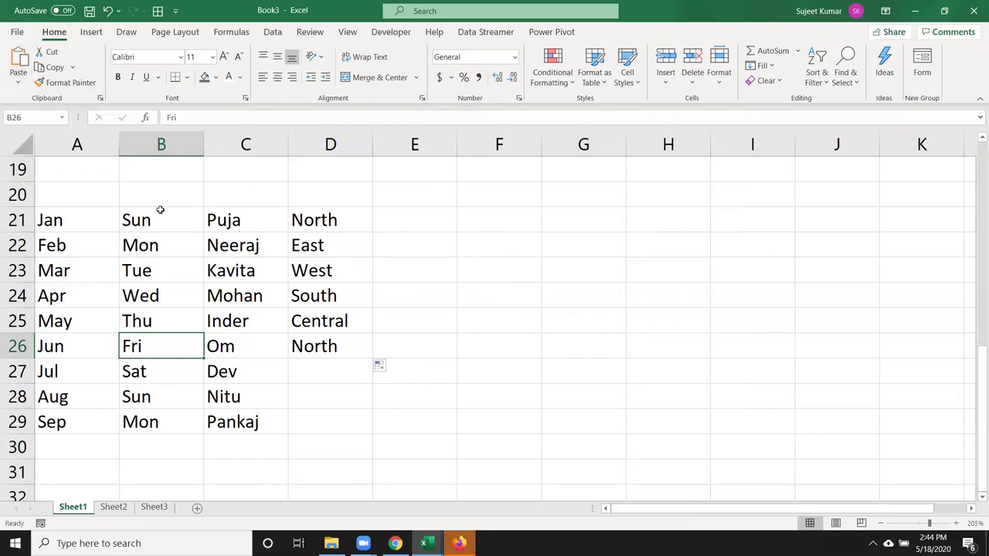
left_click_drag(73, 198, 342, 432)
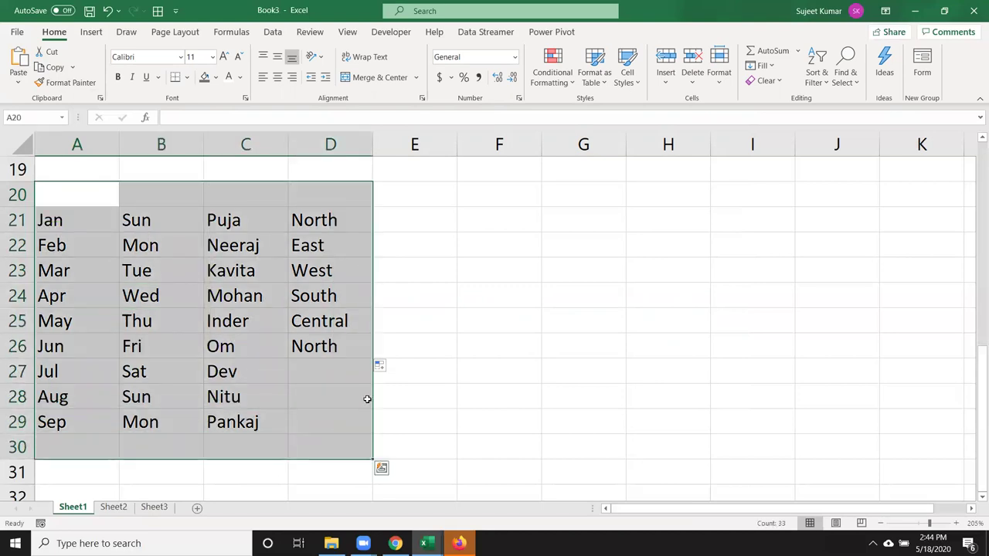
Step: Delete the selected lists, then at the sheet top select A2:I10 and A2:I7 before settling on C4
key("Delete")
scroll(409, 351, "up", 6)
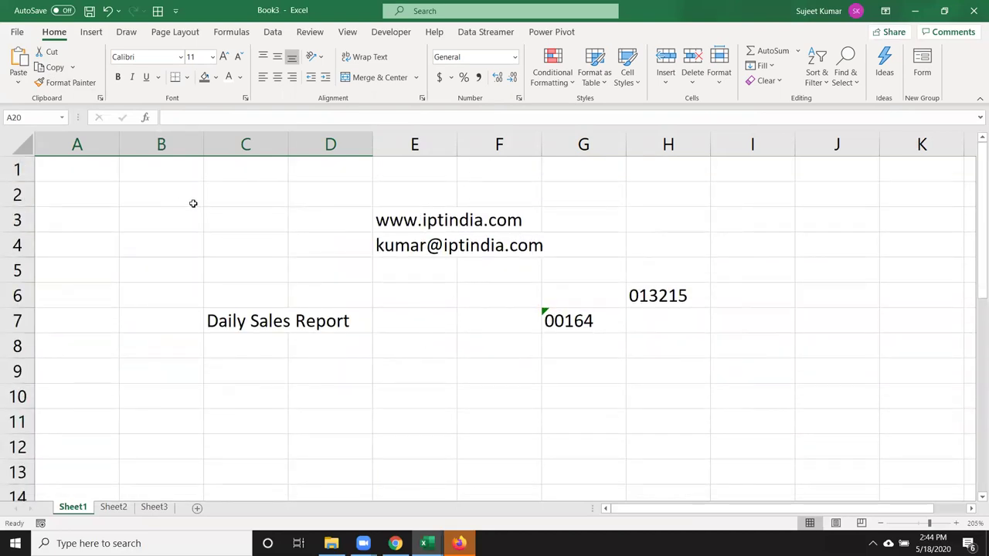
left_click(93, 190)
left_click_drag(130, 208, 715, 390)
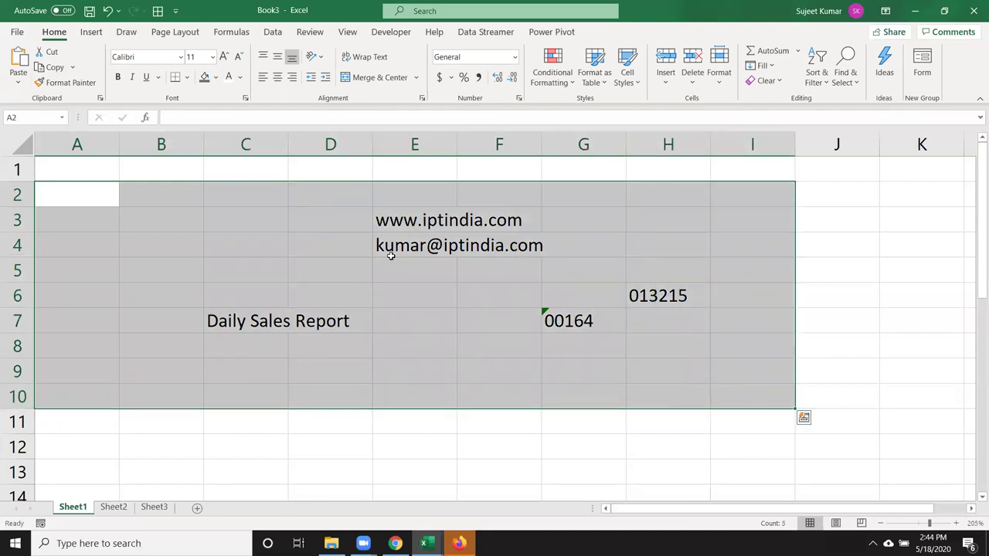
mouse_move(107, 193)
left_mouse_down()
mouse_move(410, 289)
mouse_move(754, 328)
left_mouse_up()
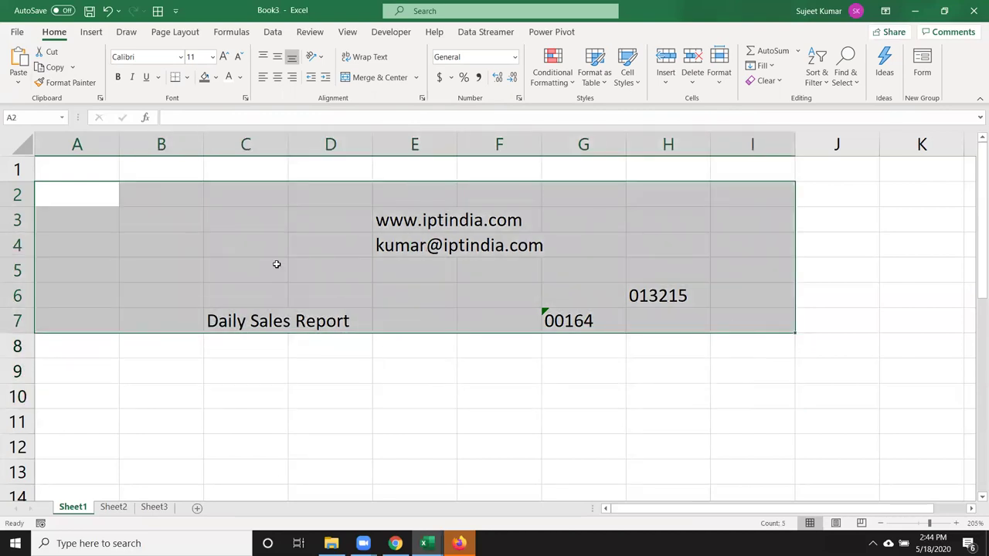
left_click(216, 243)
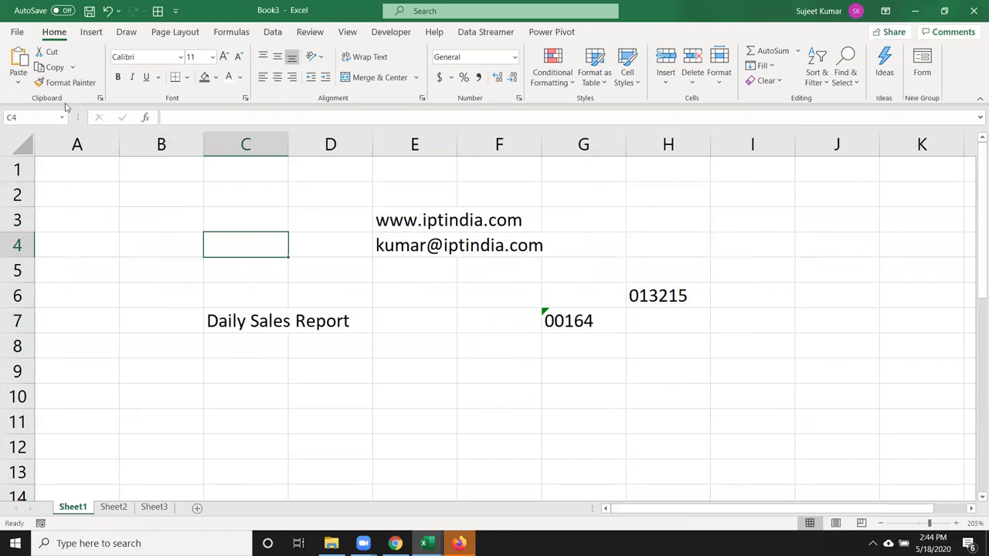